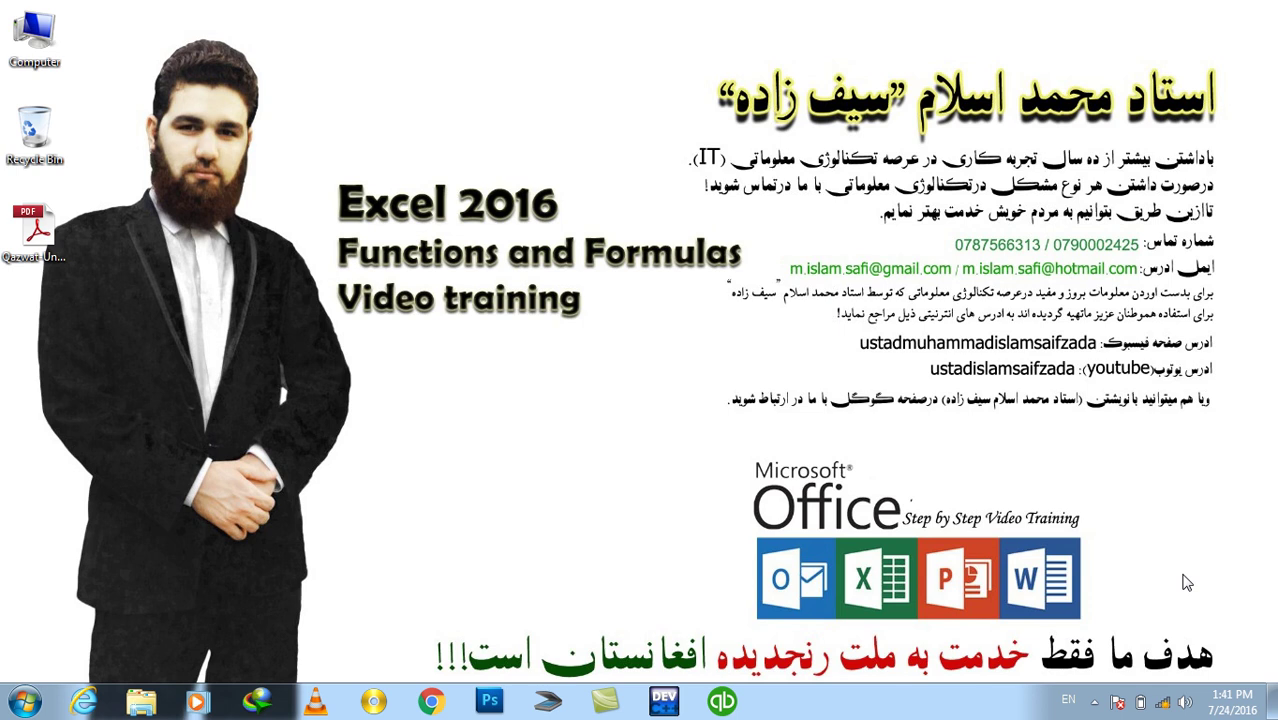
- Launch Excel from the Run dialog and open a blank workbook
key(super+r)
text(excel)
key(Return)
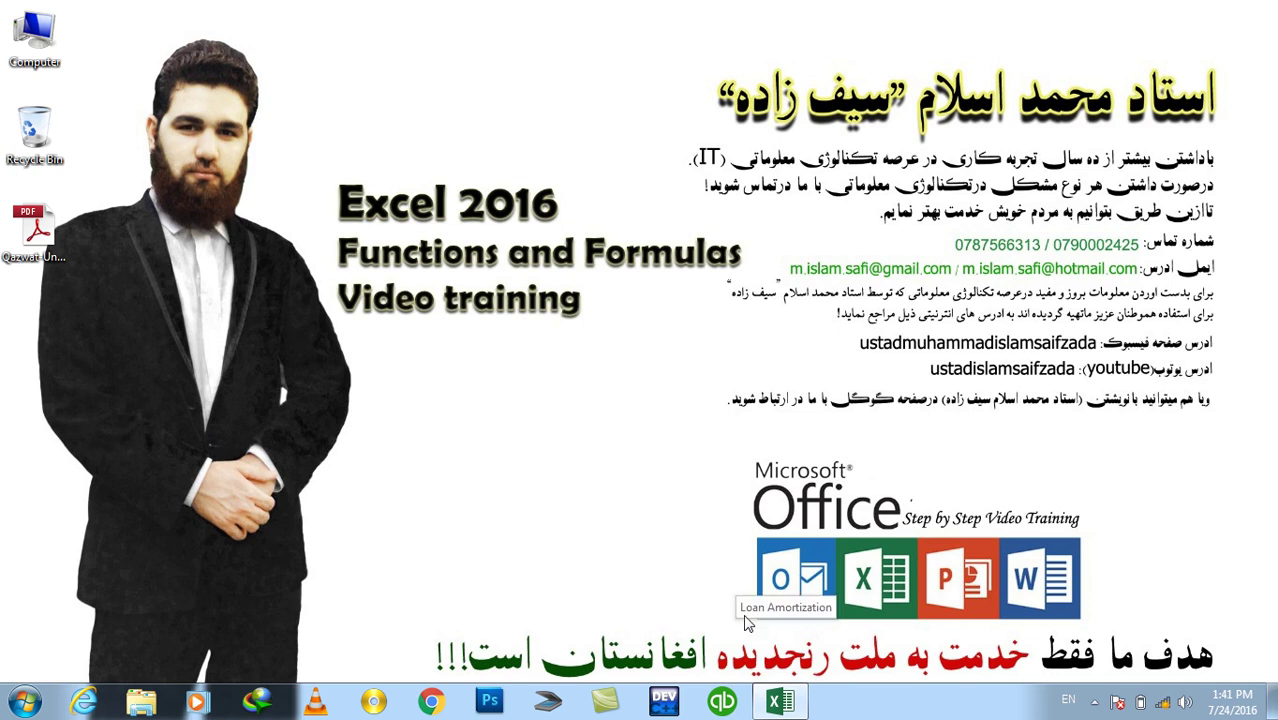
mouse_move(783, 703)
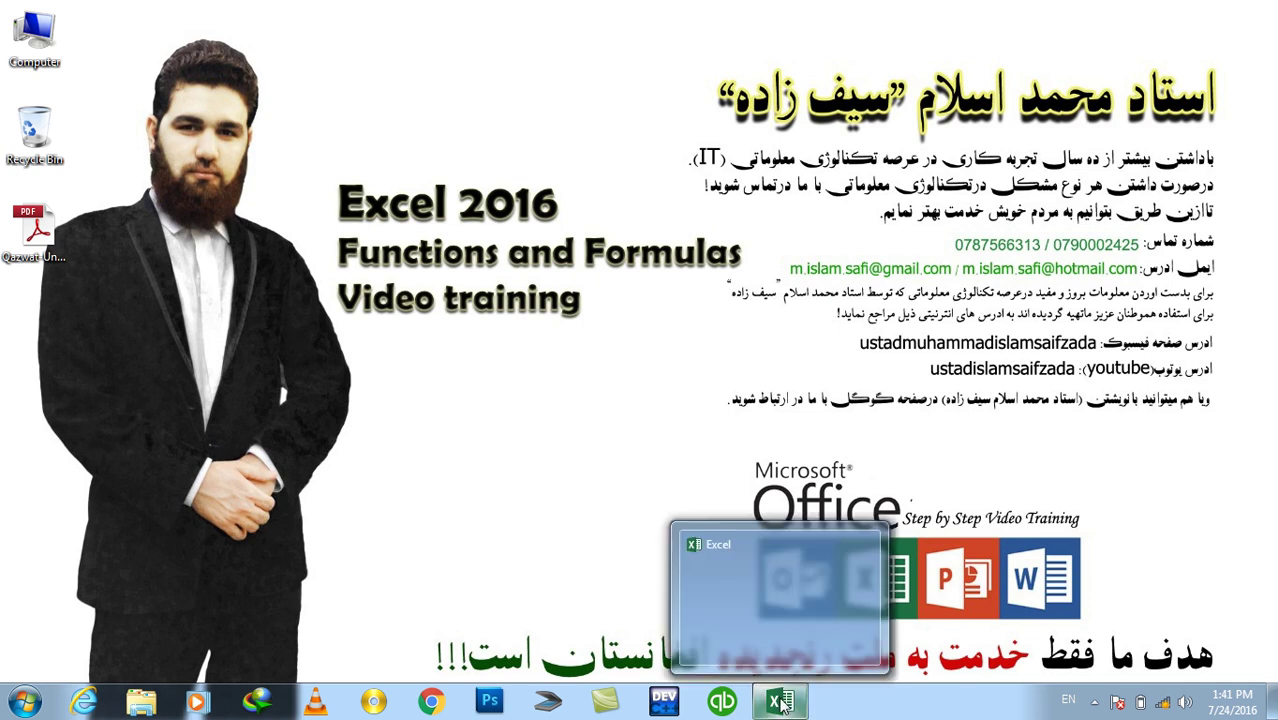
click(766, 599)
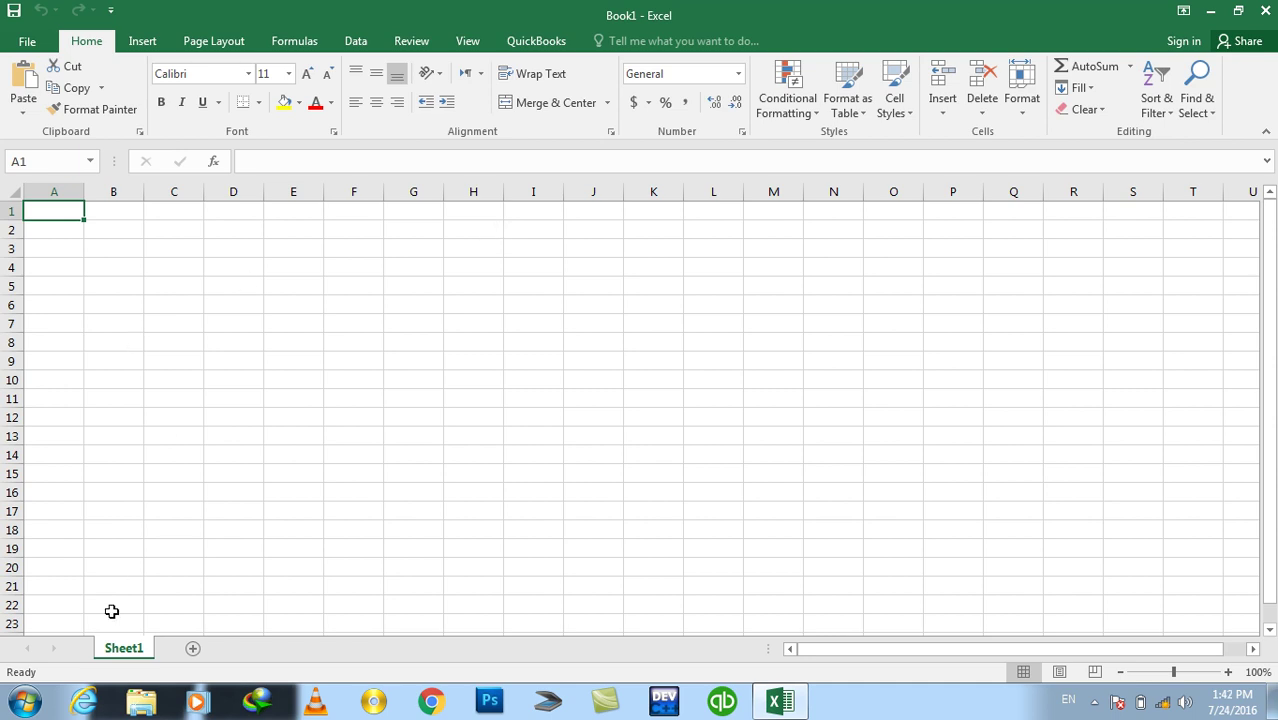
- Rename Sheet1 to 'Subtract Operation', fixing the typos, then select cell A1
double_click(126, 648)
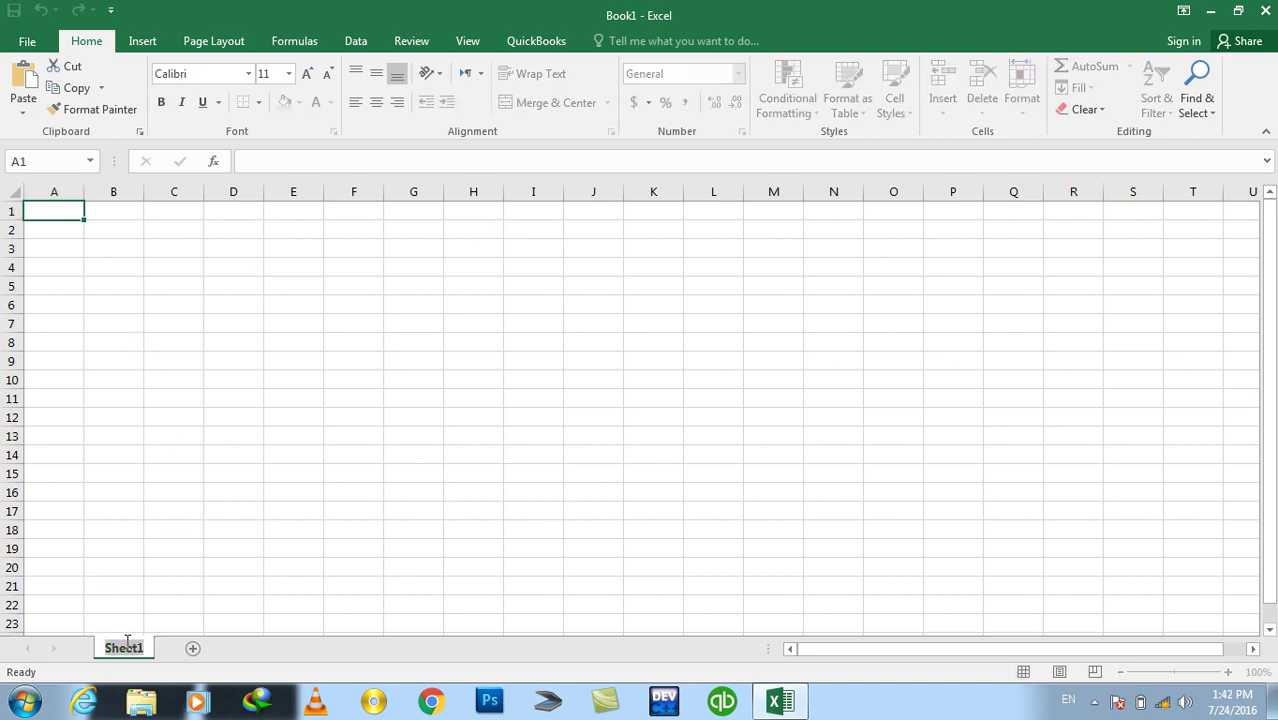
text(Subr)
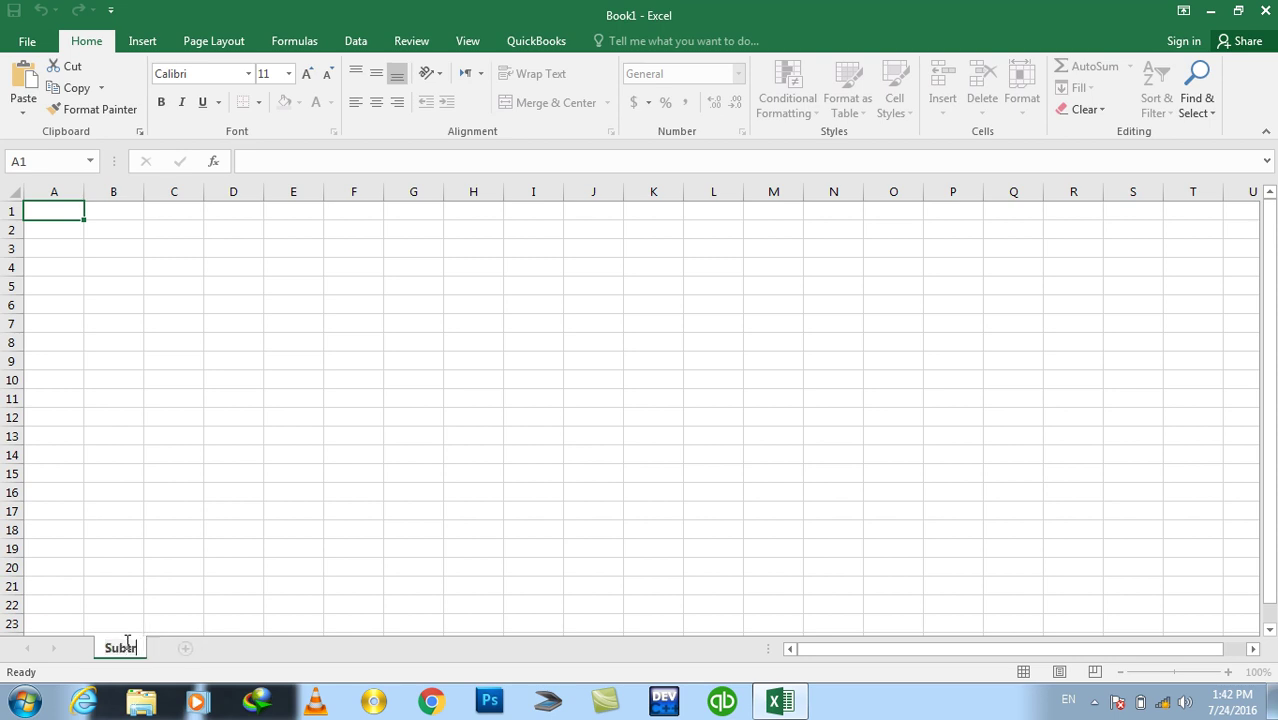
text(ract Oooerat)
key(BackSpace)
key(BackSpace)
key(BackSpace)
text(pperation)
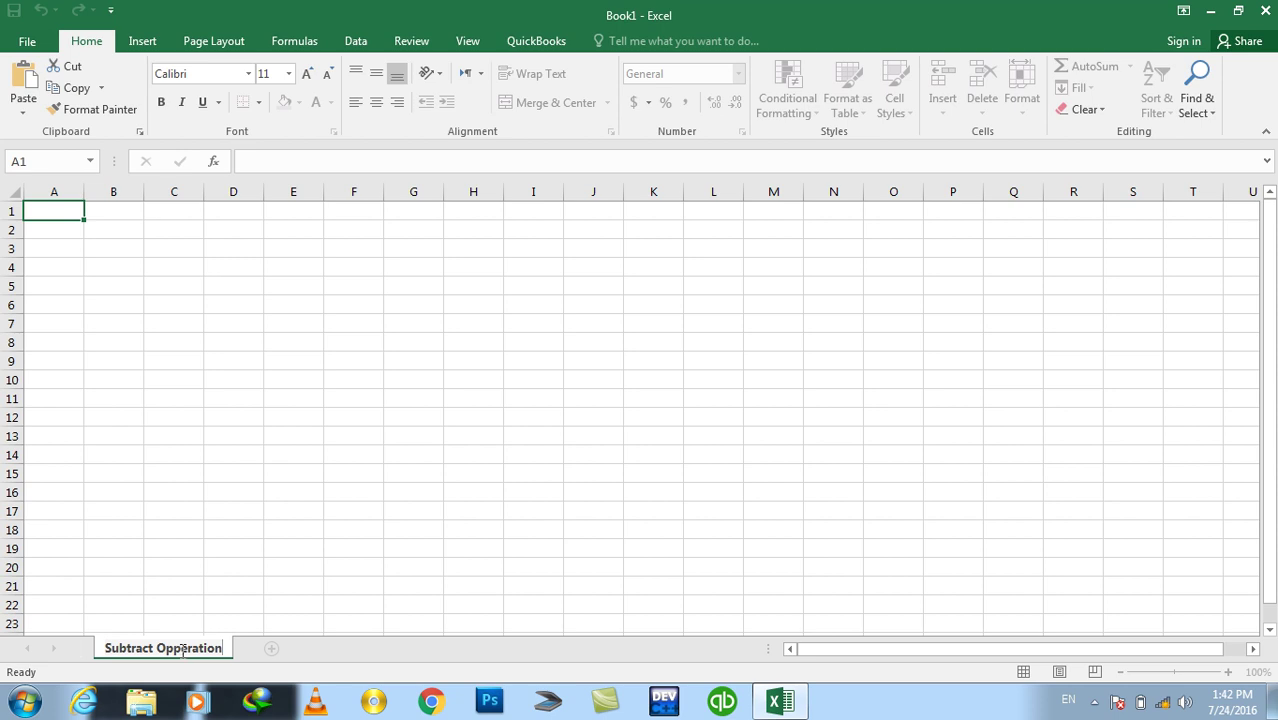
click(182, 645)
key(BackSpace)
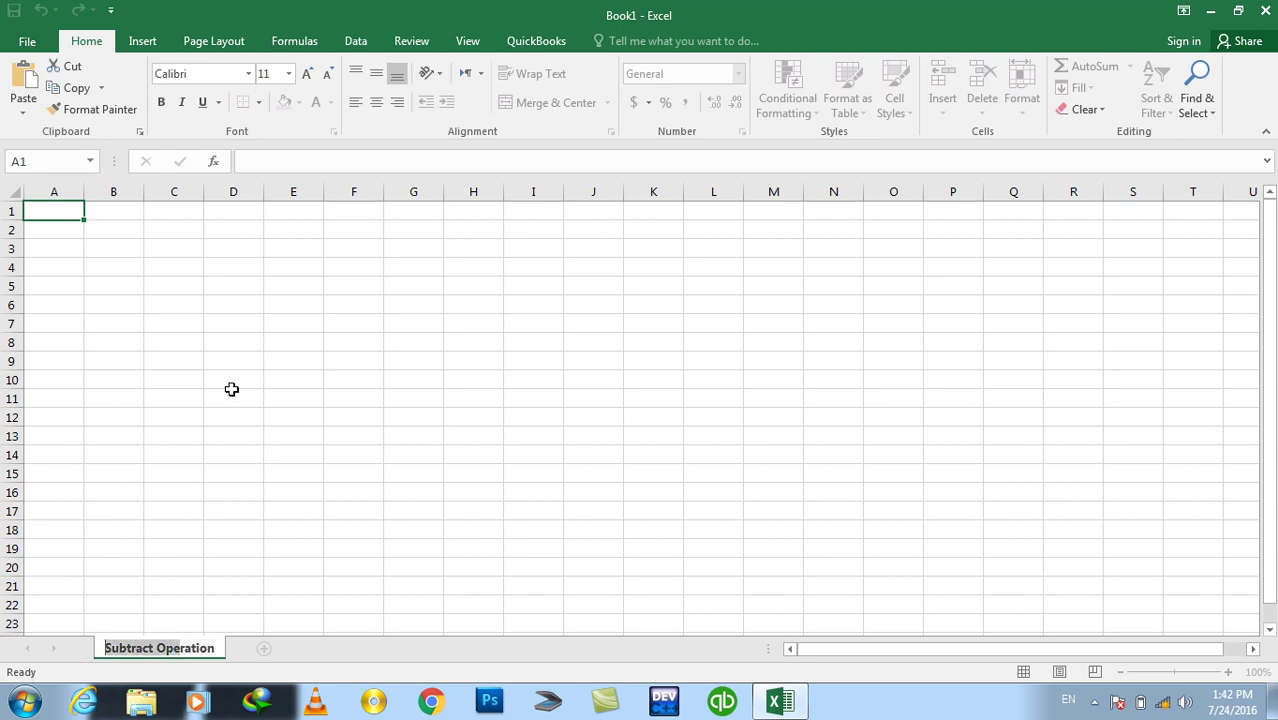
click(149, 273)
click(51, 209)
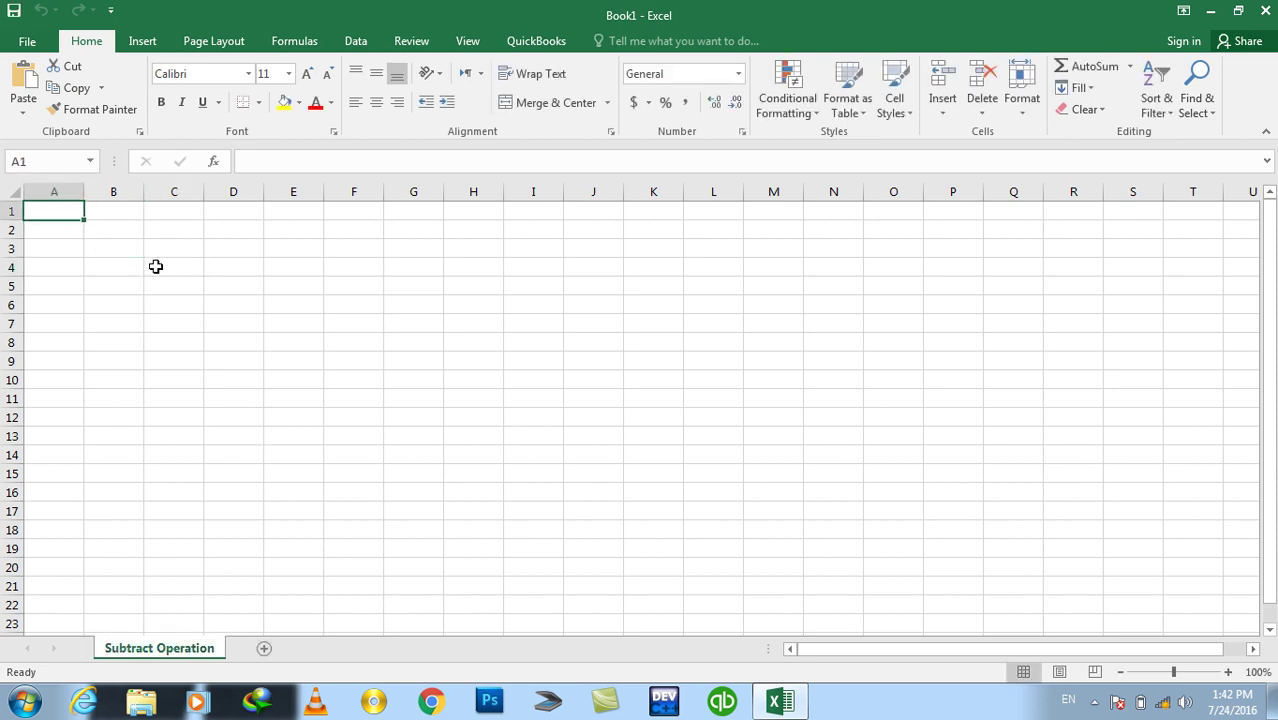
- Enter headers EmpName, Post, Salary, Advance Payment and Balance in A1:E1
text(EmpName)
key(Tab)
text(Post)
key(Tab)
text(Salary)
key(Tab)
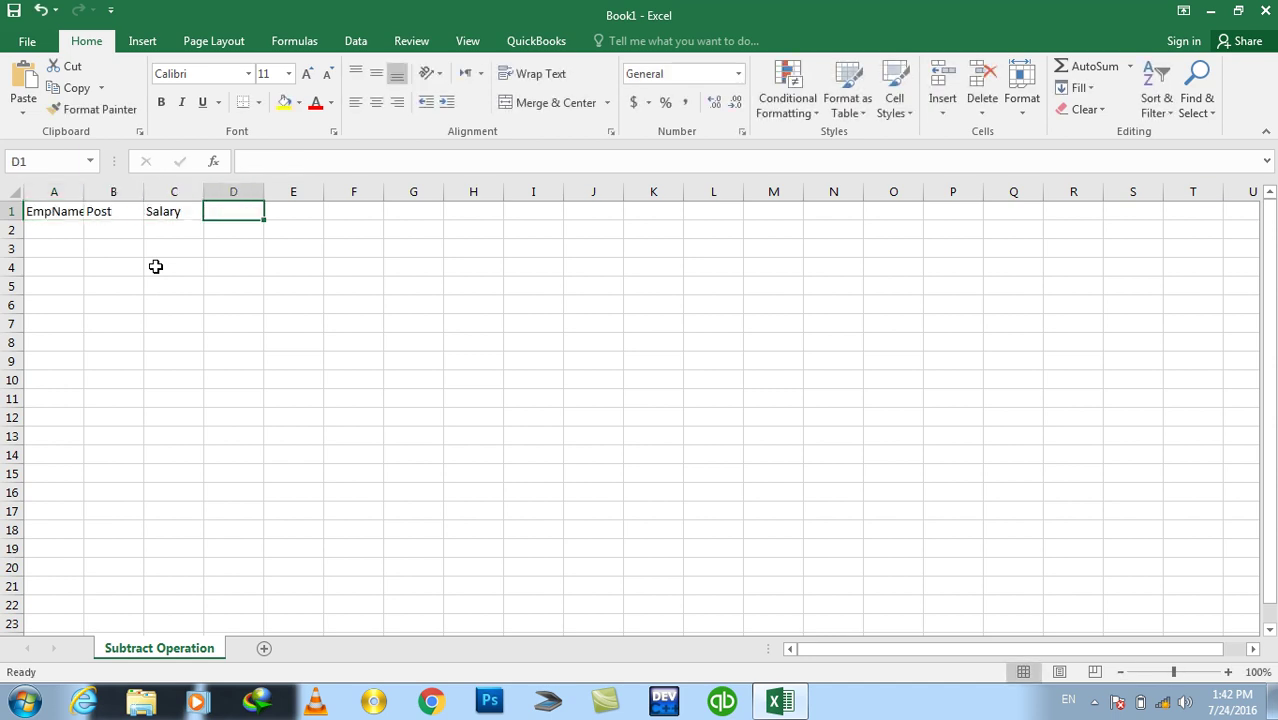
text(Advance)
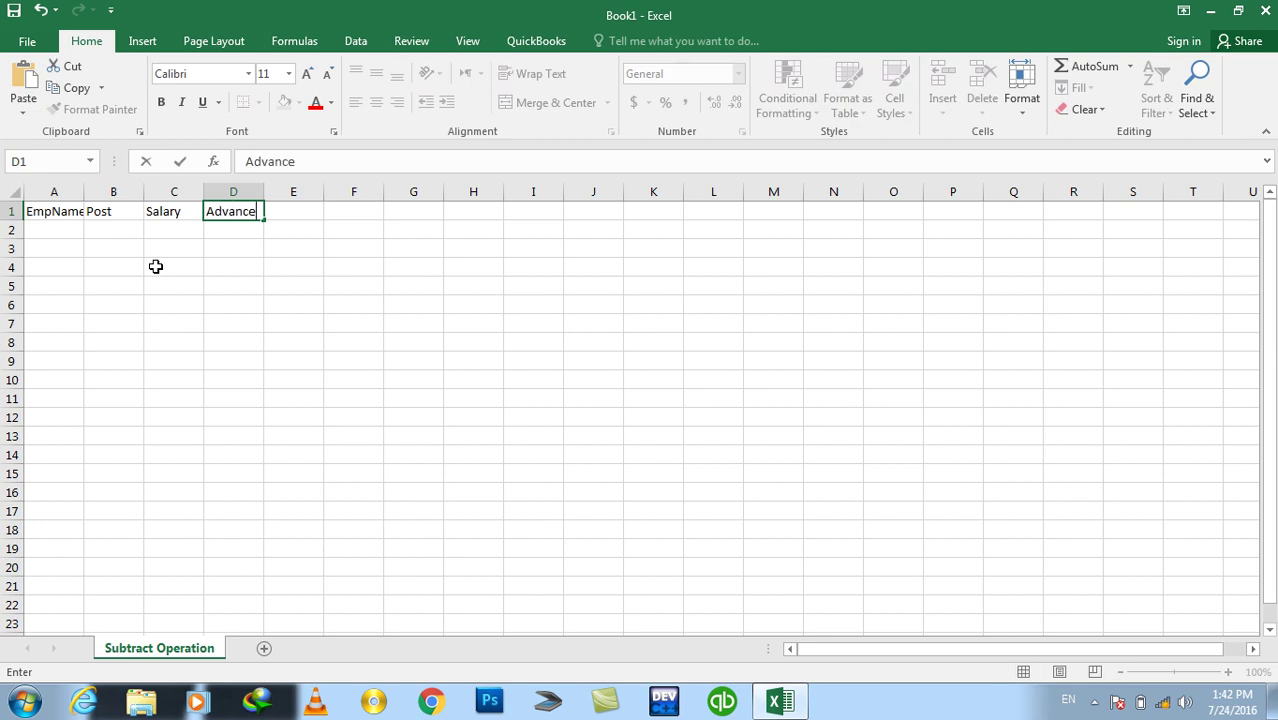
text( Payment)
key(Tab)
text(Net Sala)
key(Escape)
text(B)
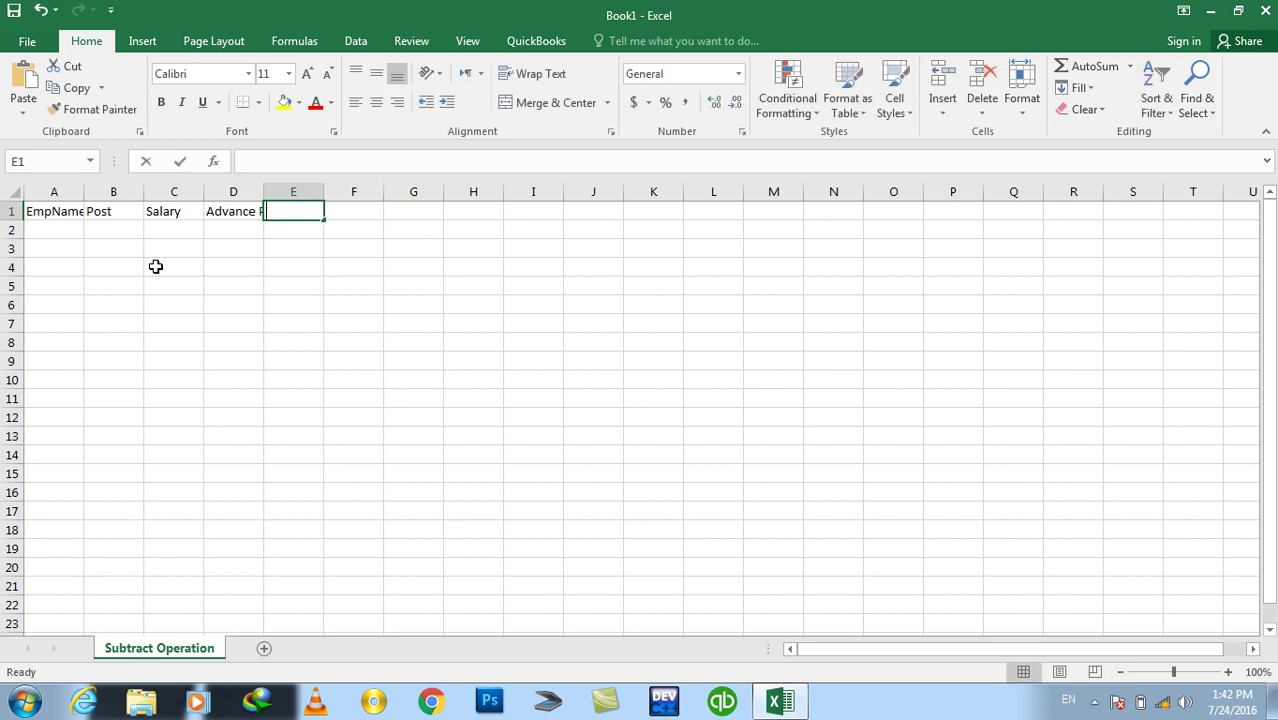
text(alance)
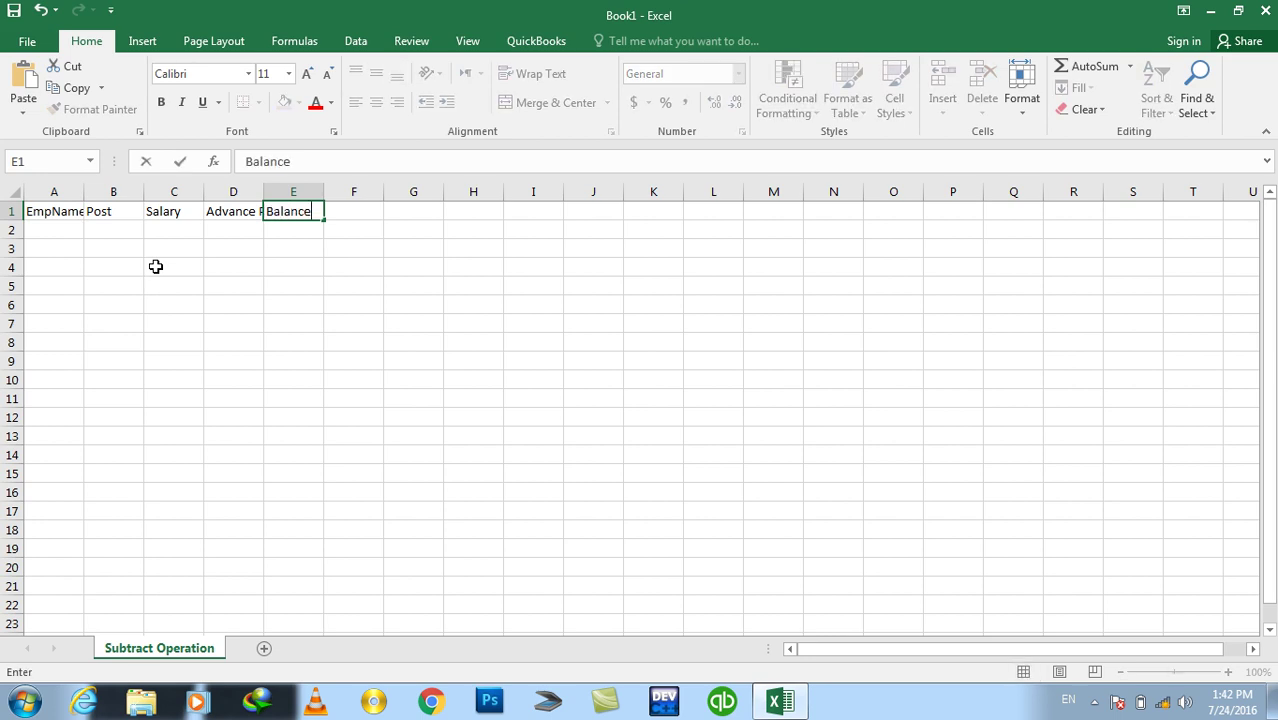
key(Return)
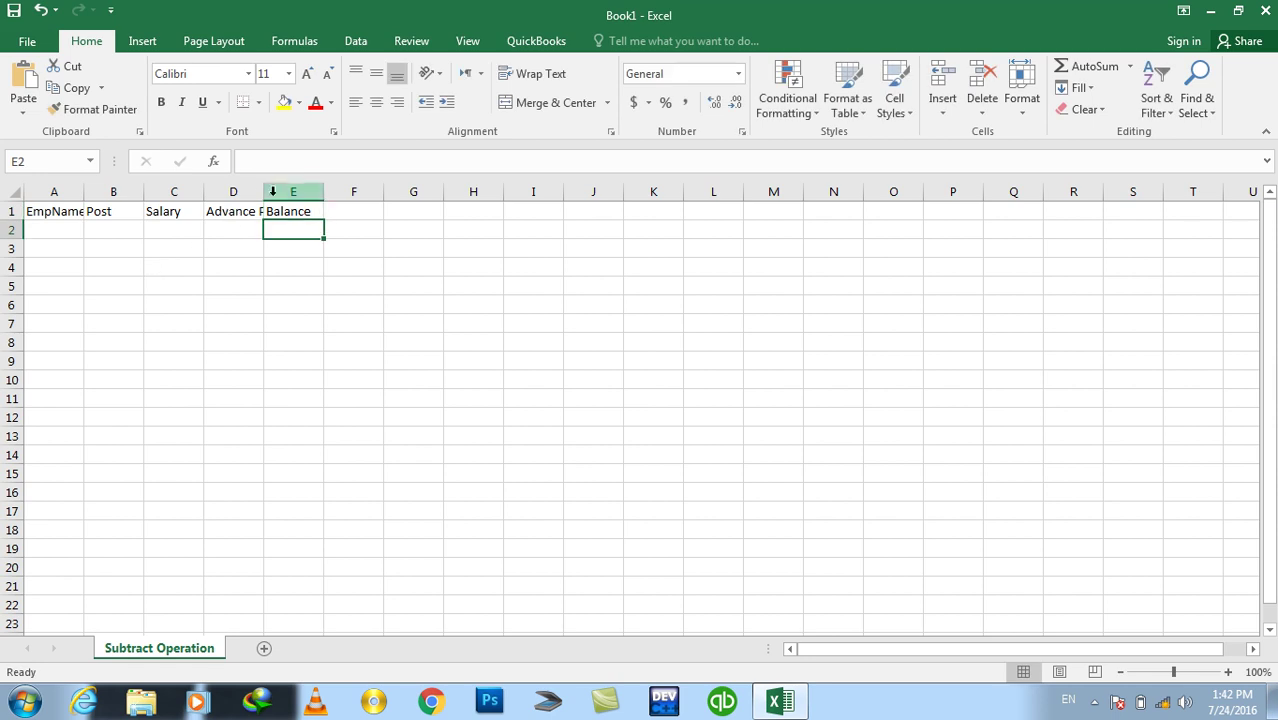
- Autofit columns A and D; make A1:E1 bold, centred, with a thick bottom border
double_click(263, 192)
drag(320, 211, 40, 211)
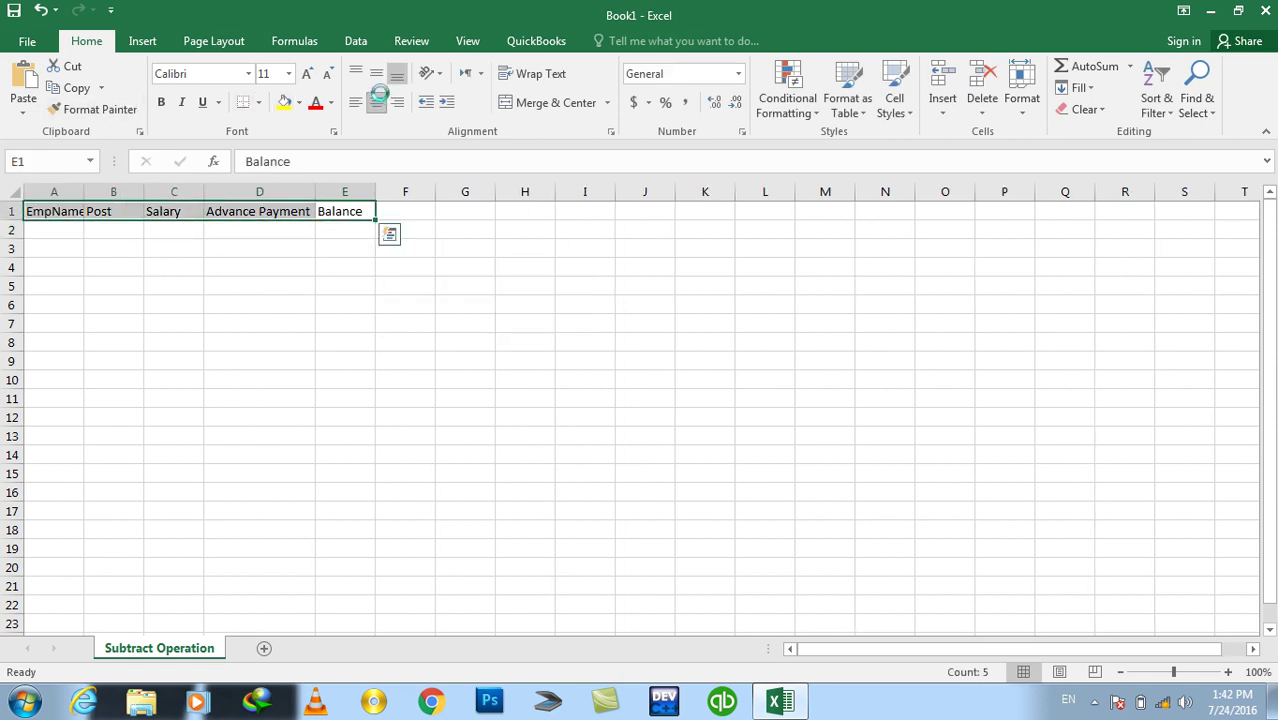
click(376, 102)
click(376, 73)
click(161, 102)
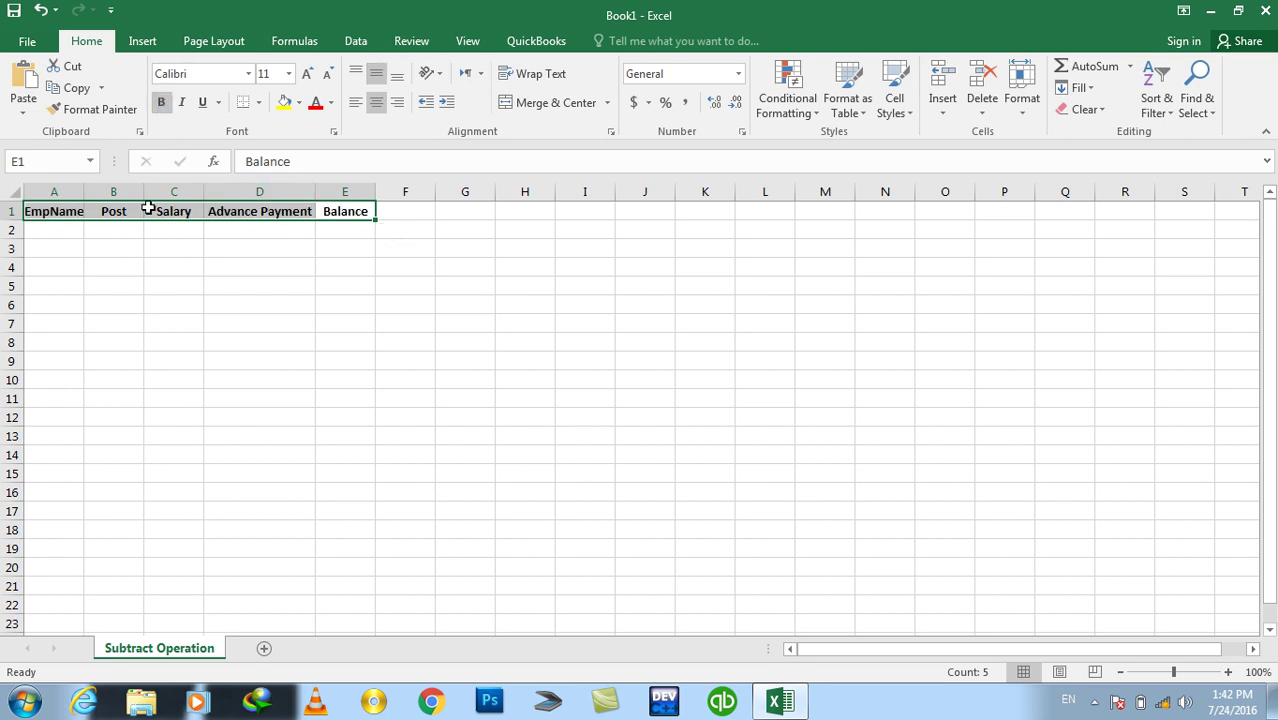
double_click(84, 191)
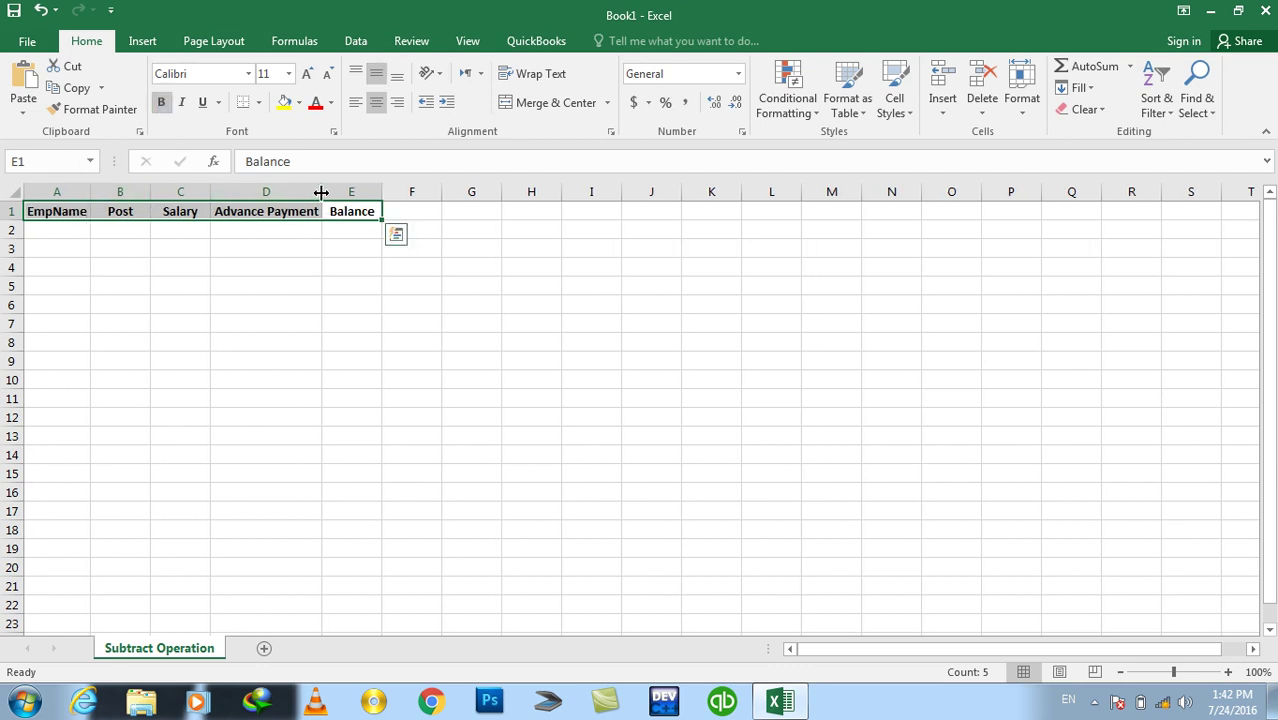
click(258, 104)
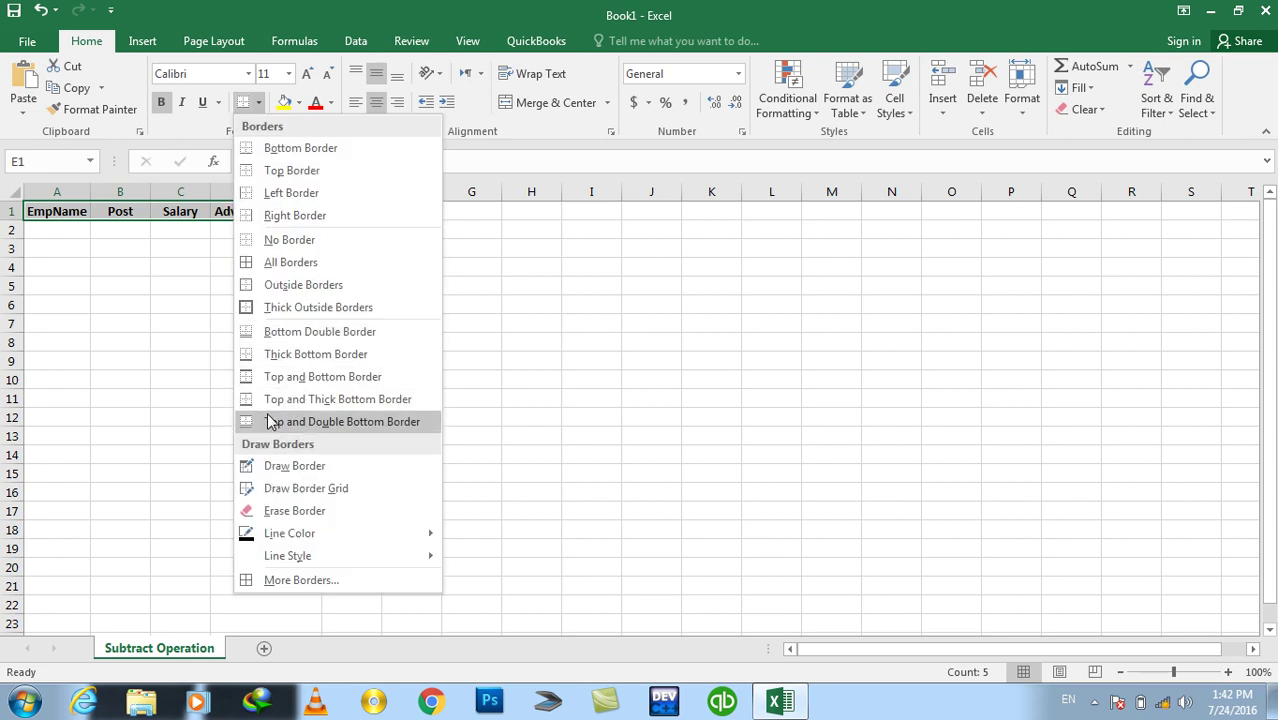
click(262, 421)
click(40, 231)
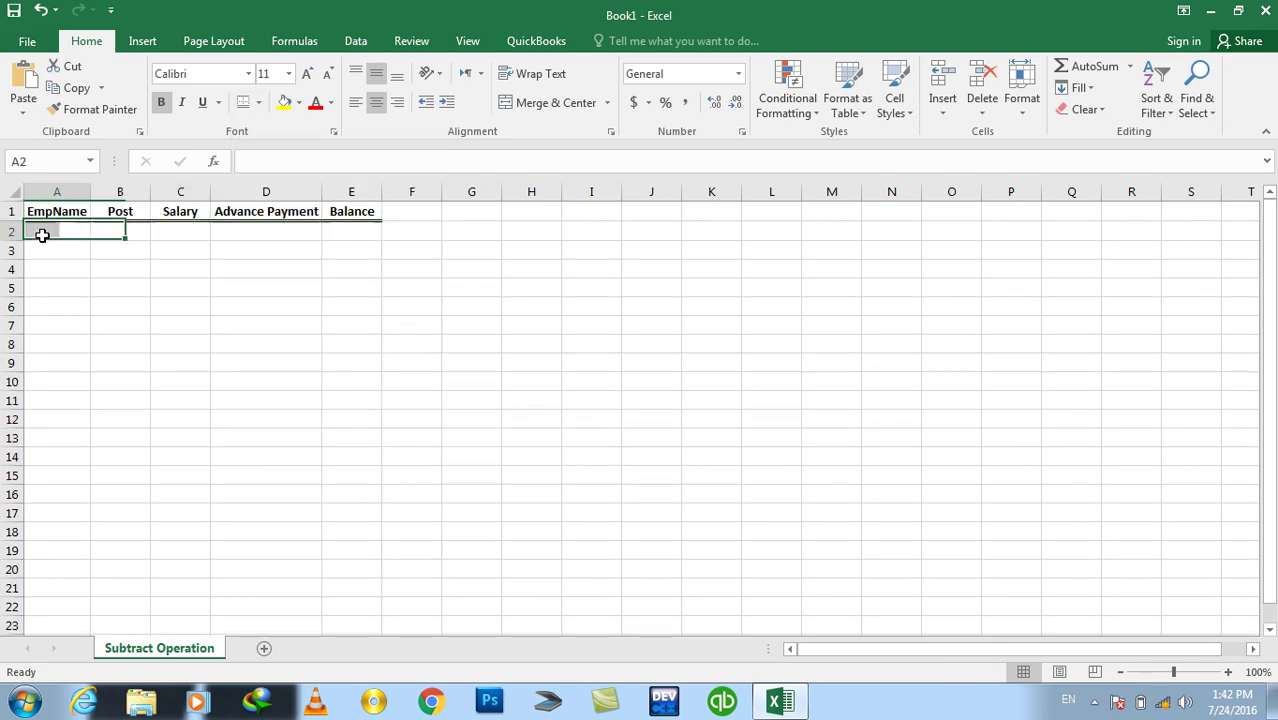
- Enter the first employee's name, Doctor, salary 25000 and advance 5000 in A2:D2
text(Islam)
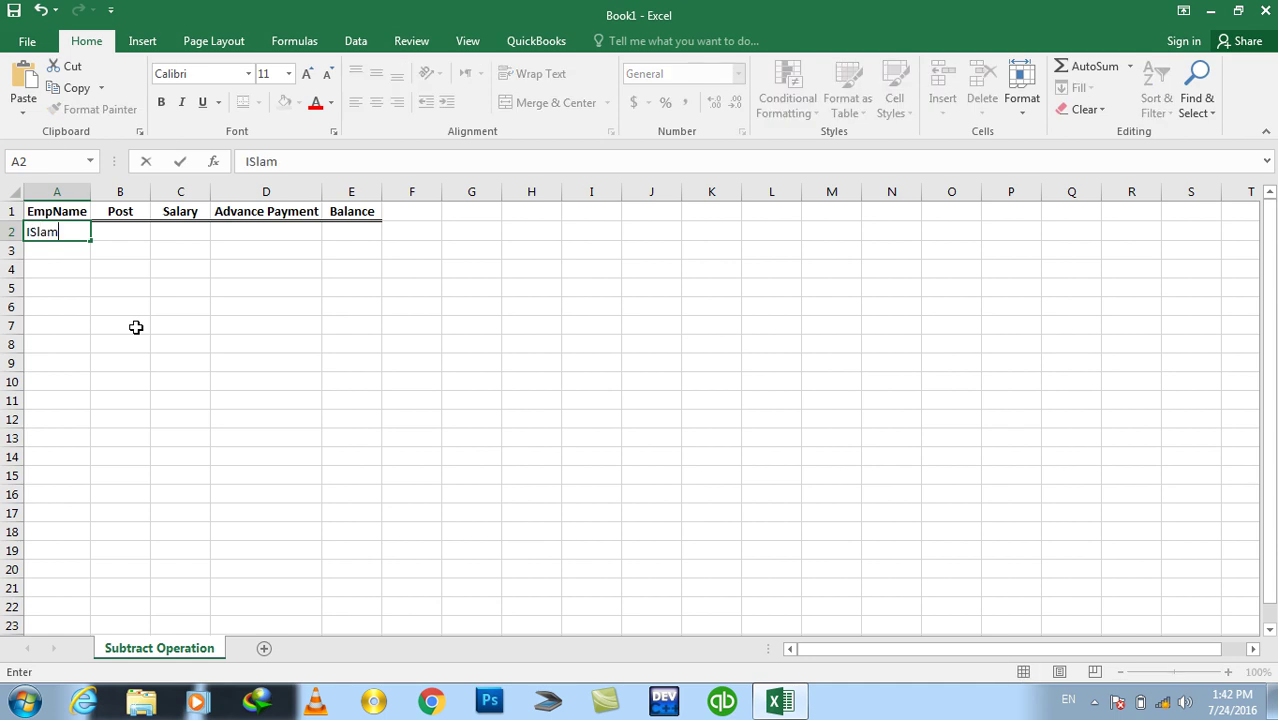
key(Tab)
text(Doctor)
key(Tab)
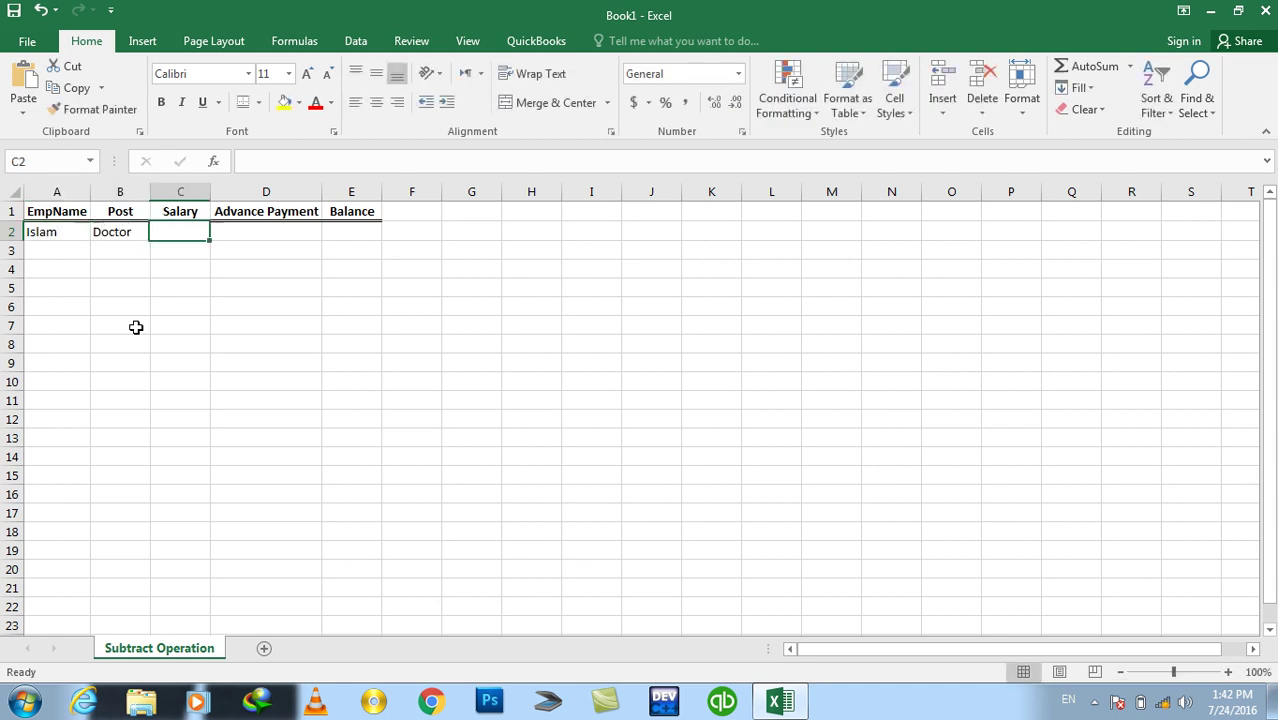
text(25000)
key(Tab)
text(5)
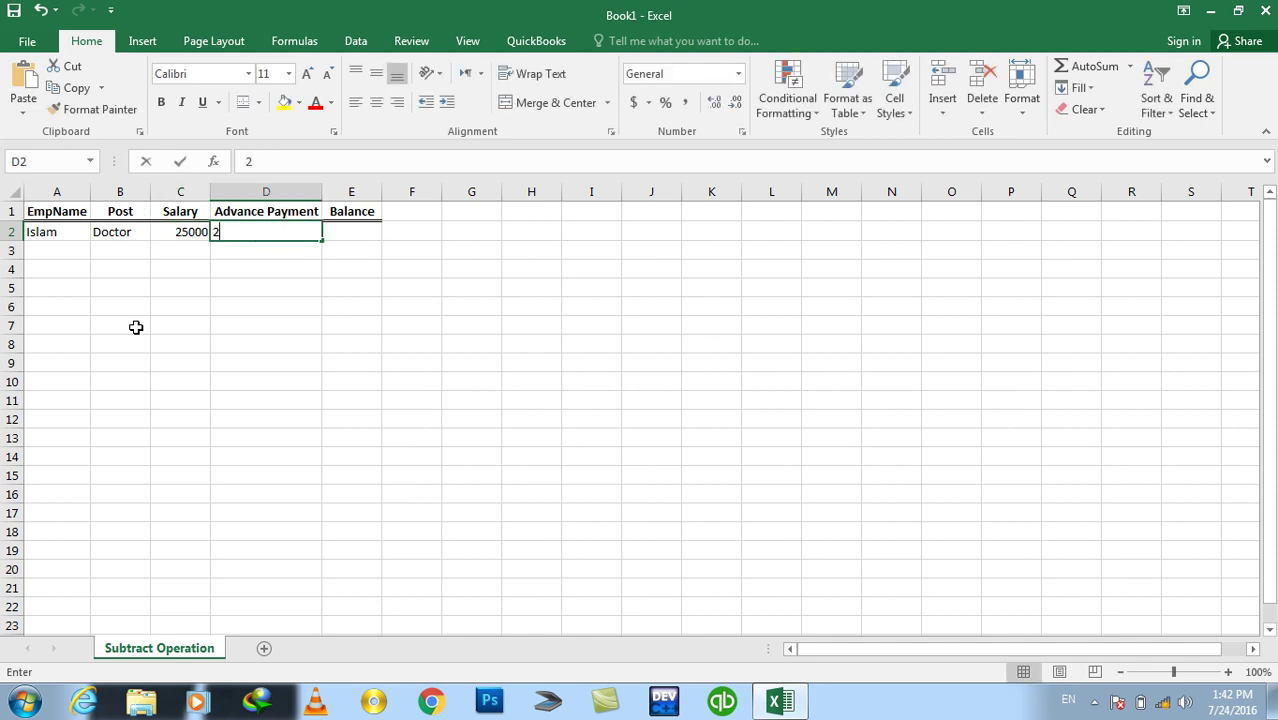
text(000)
key(Tab)
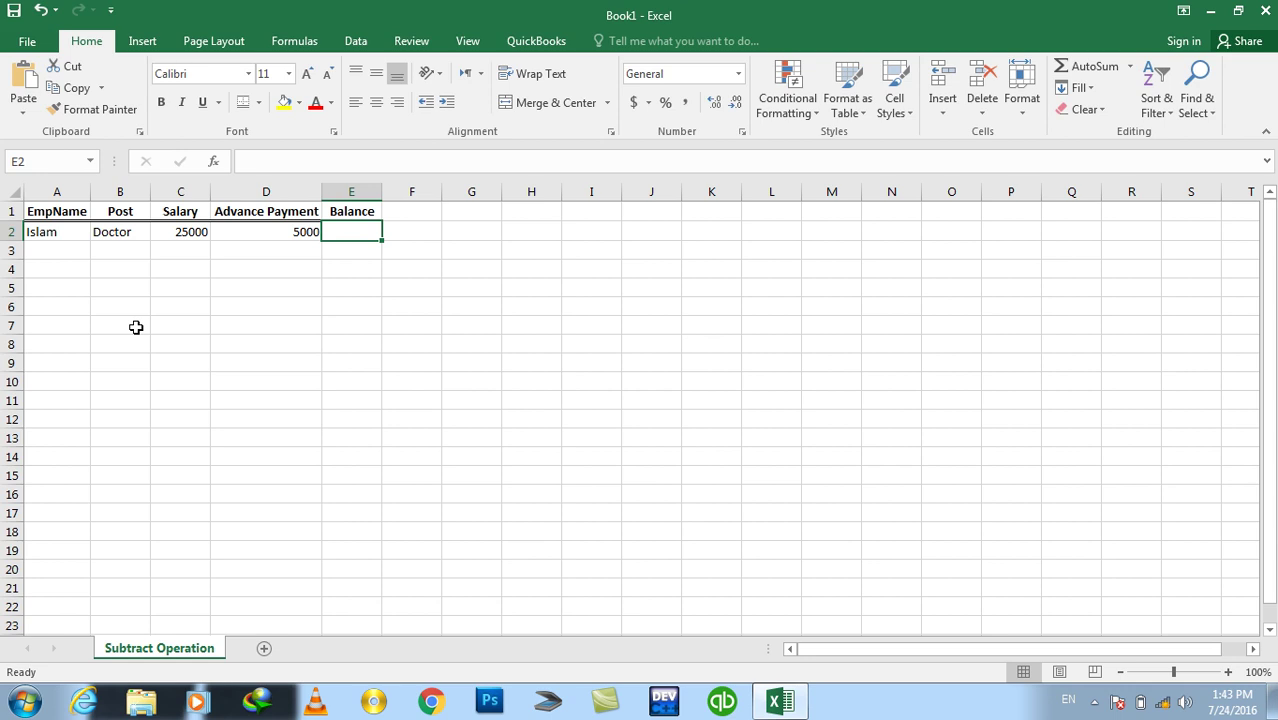
- Enter the Balance formula =C2-D2 in E2
text(=)
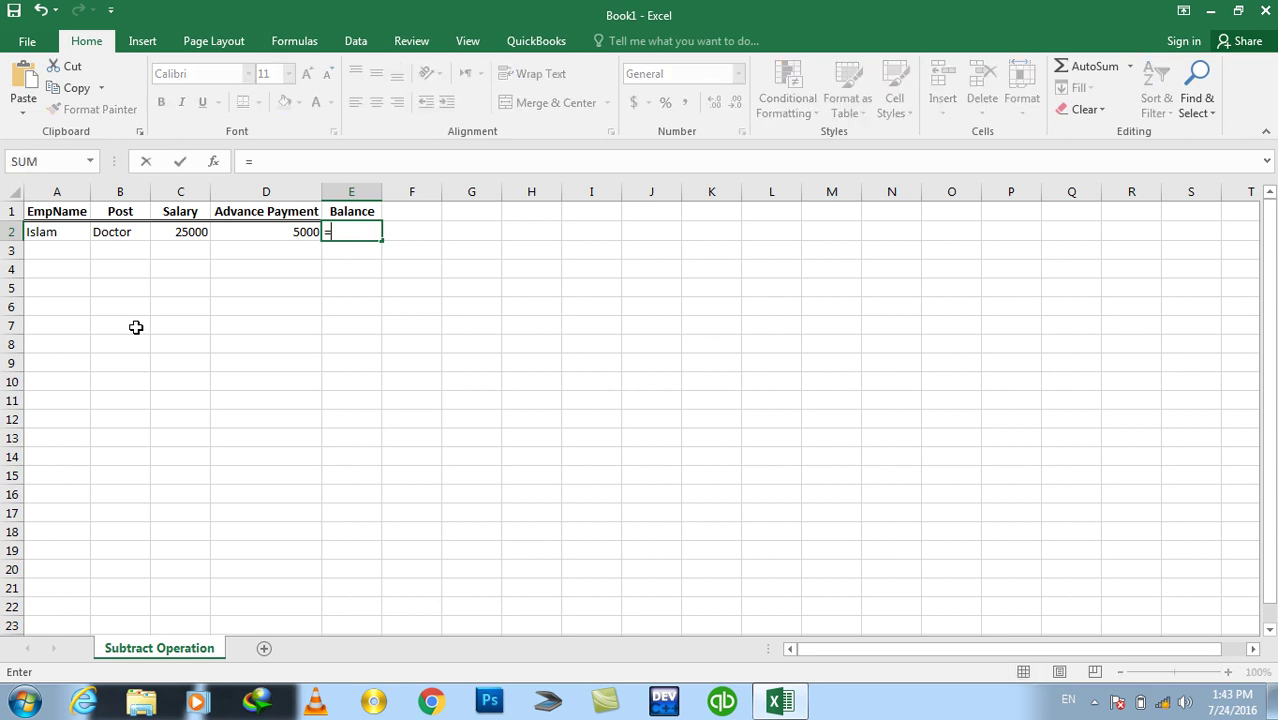
click(162, 232)
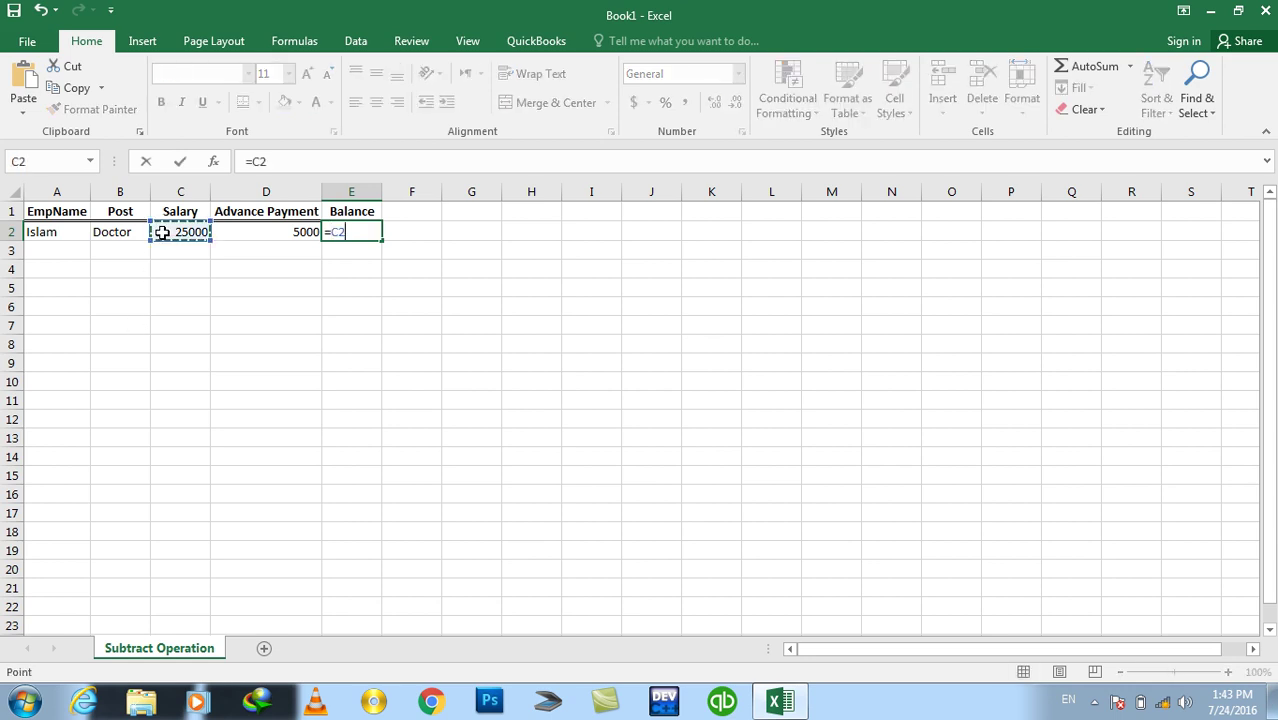
text(-)
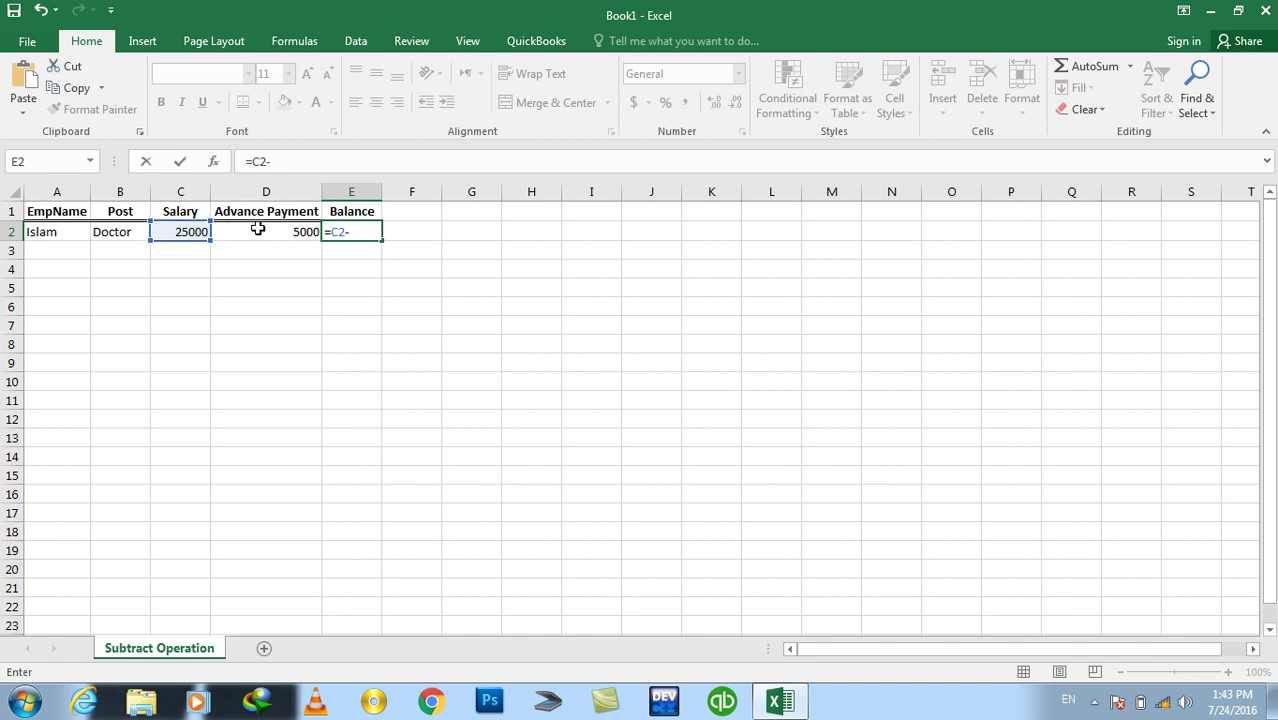
click(255, 231)
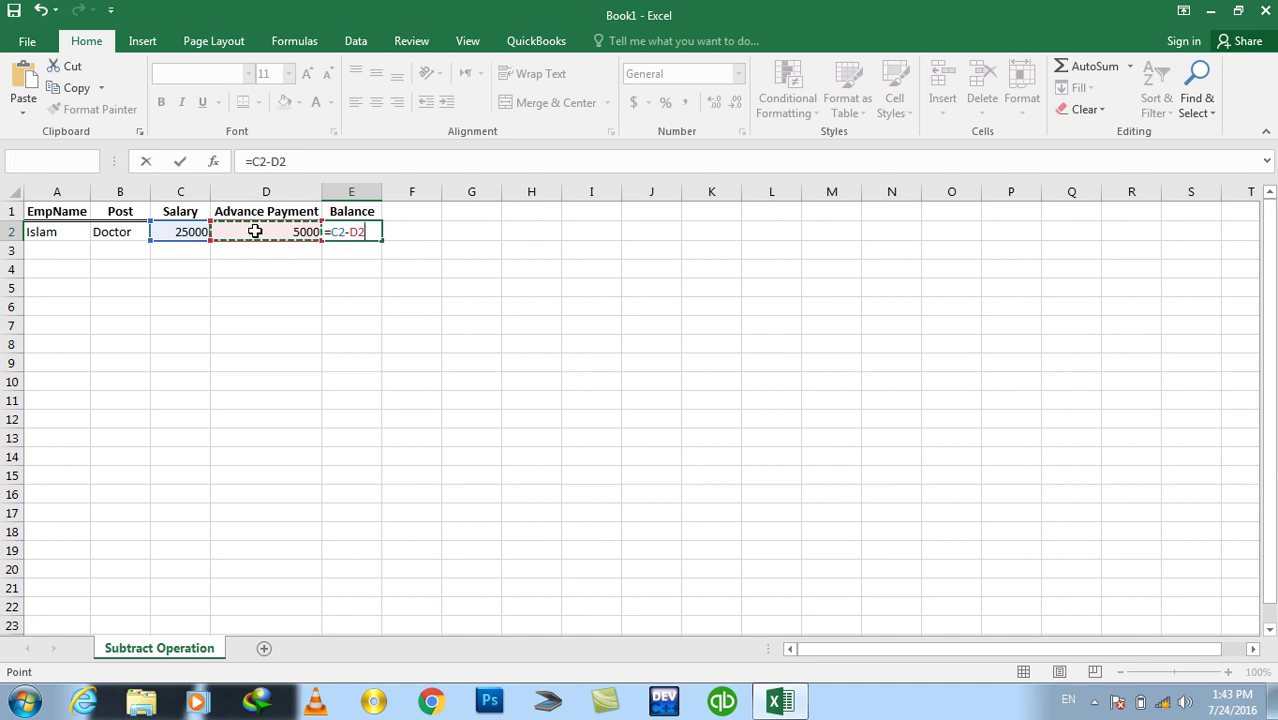
key(Return)
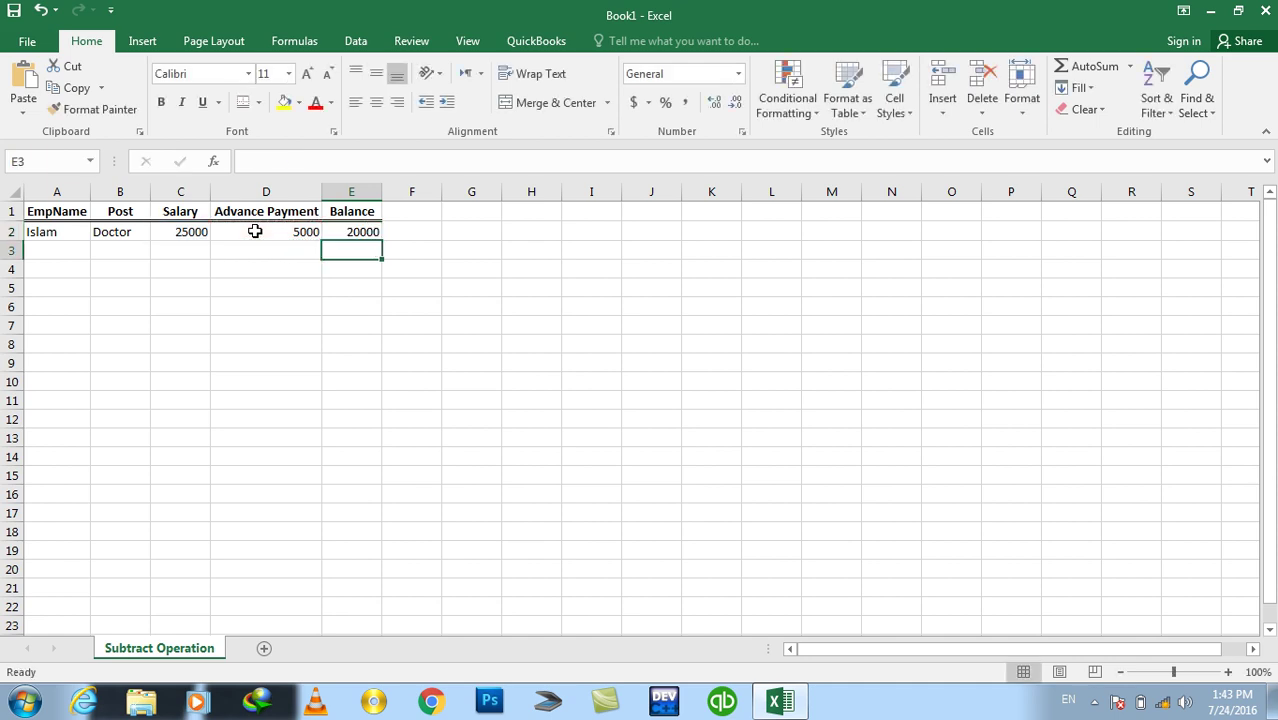
- Fill the Balance formula down to E11 and enter the second employee's name in A3
drag(337, 233, 335, 400)
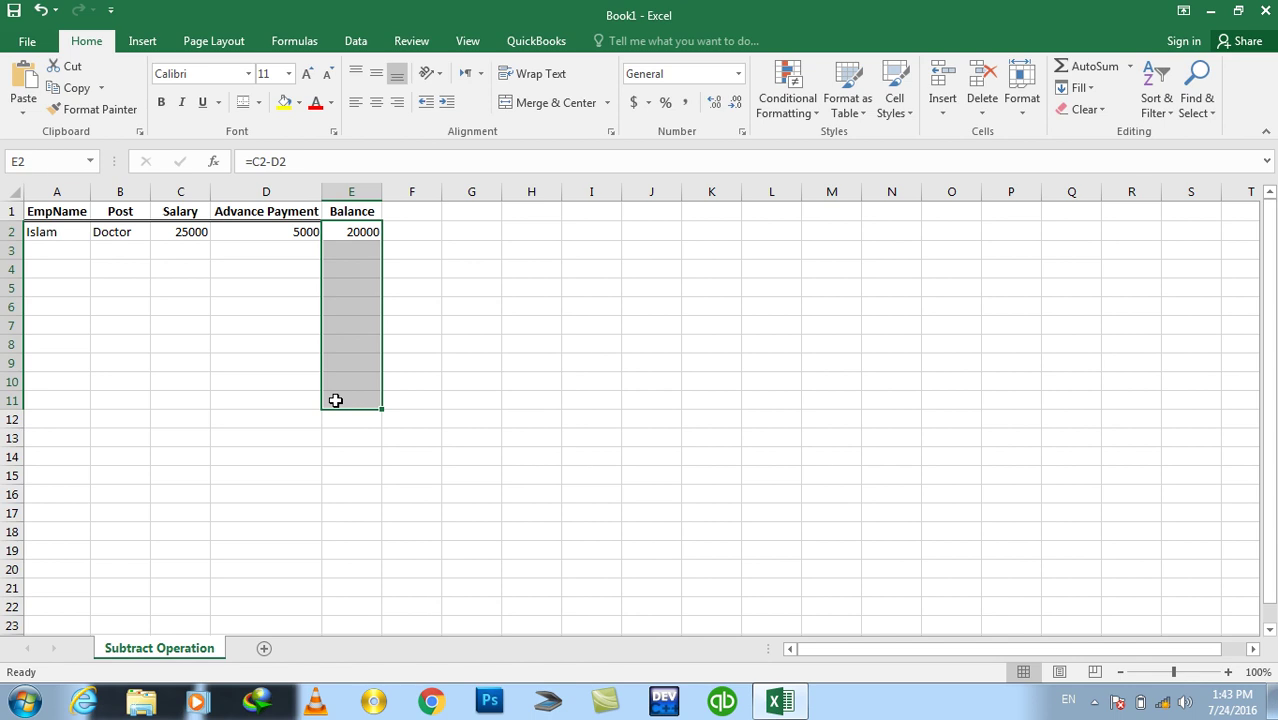
click(53, 251)
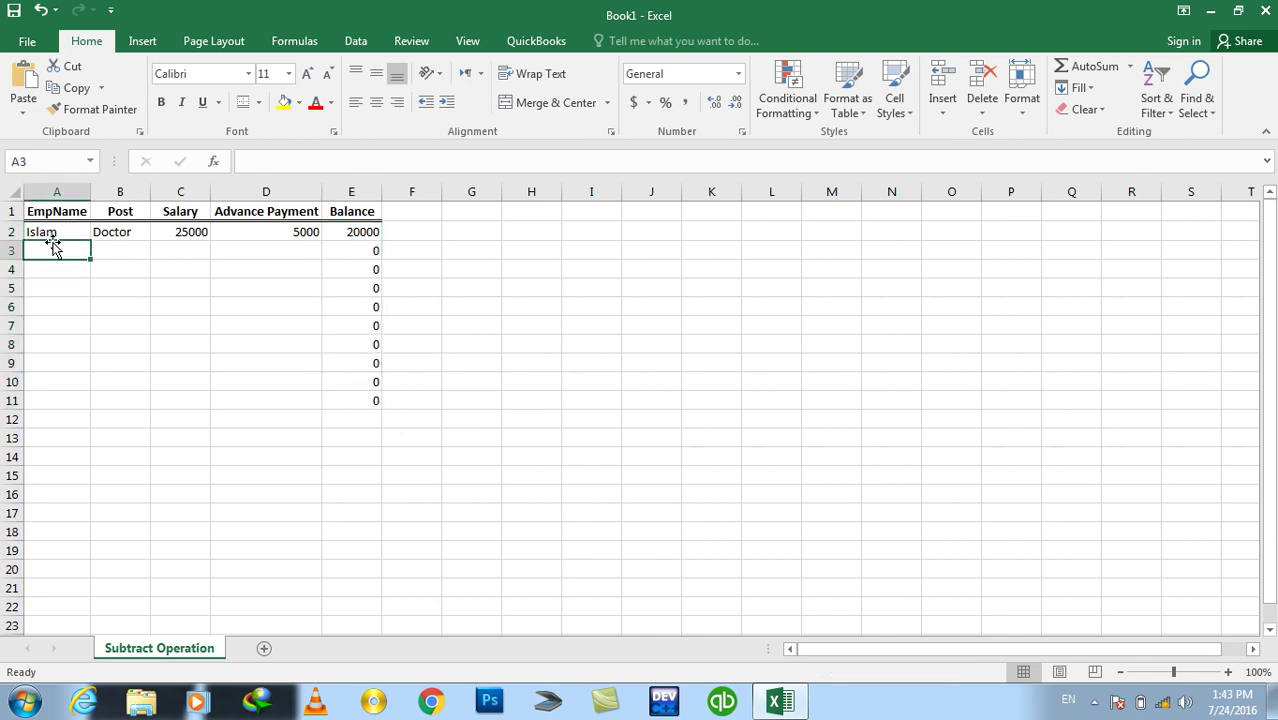
text(Wali)
key(Tab)
text(15000)
key(Escape)
key(Left)
key(Right)
- Complete row 3 with Doctor, salary 150000 and advance 25000
text(Doctor)
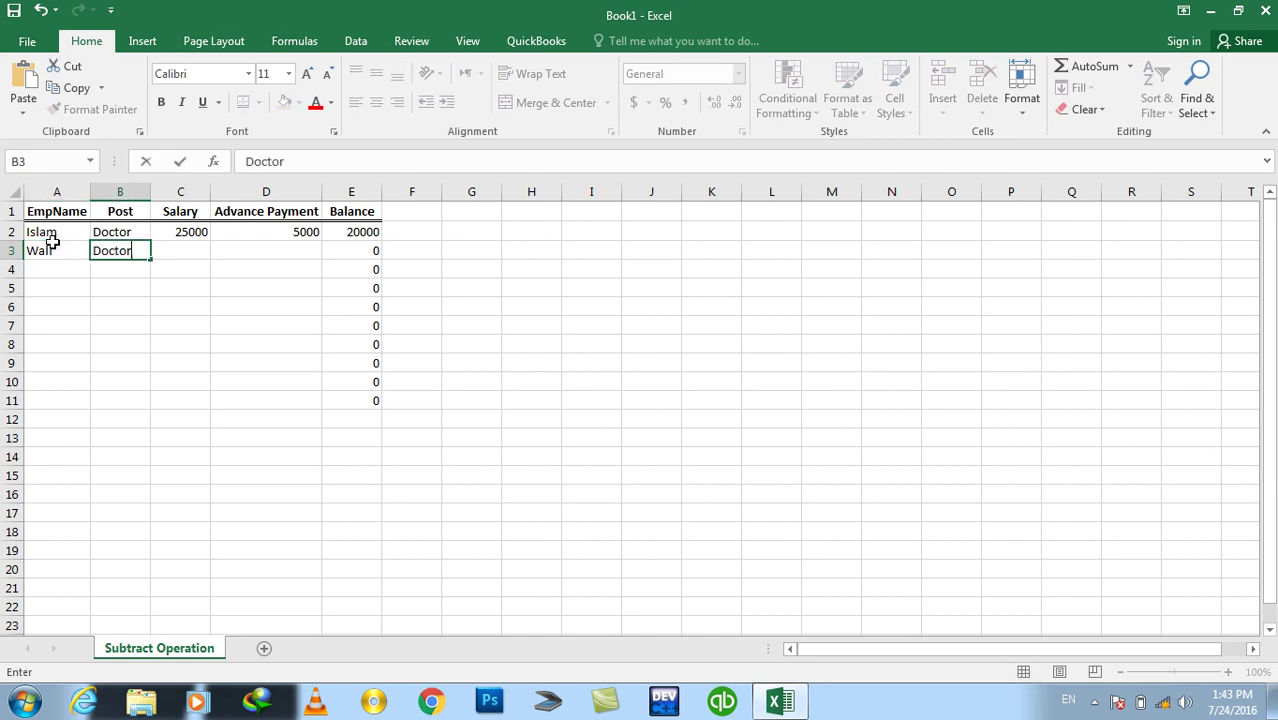
key(Tab)
text(150000)
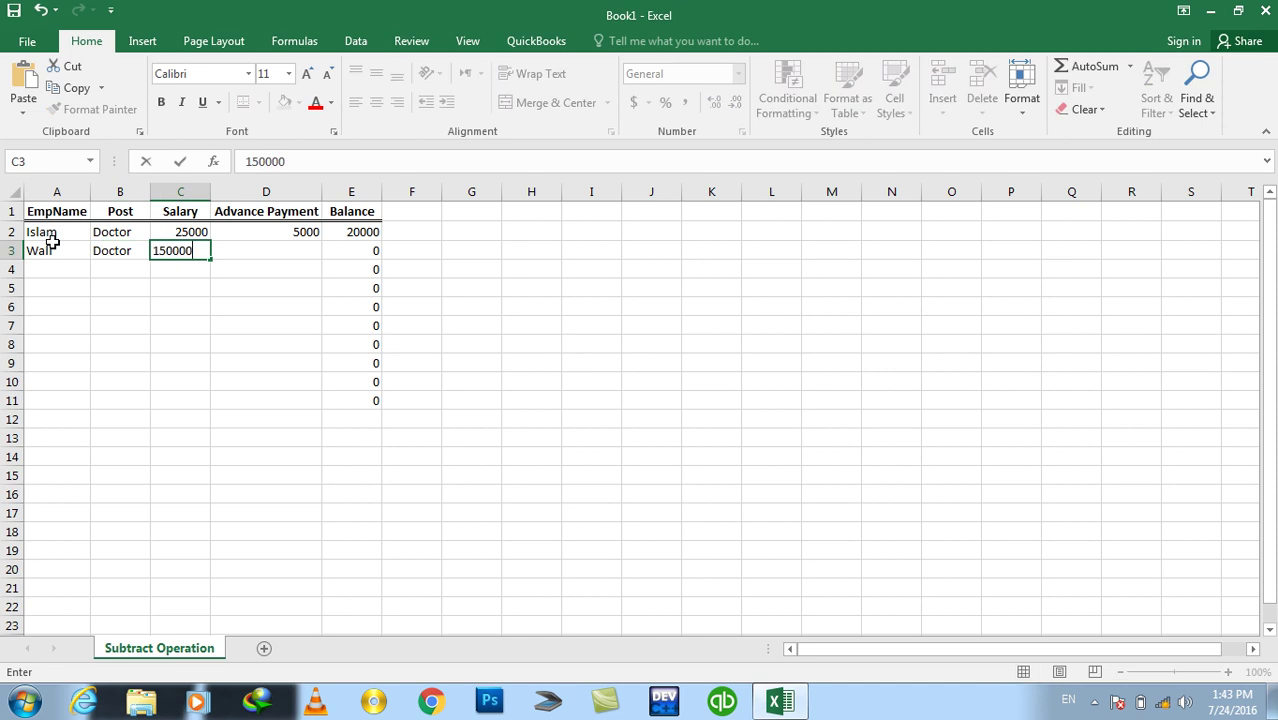
key(Tab)
text(25000)
key(Tab)
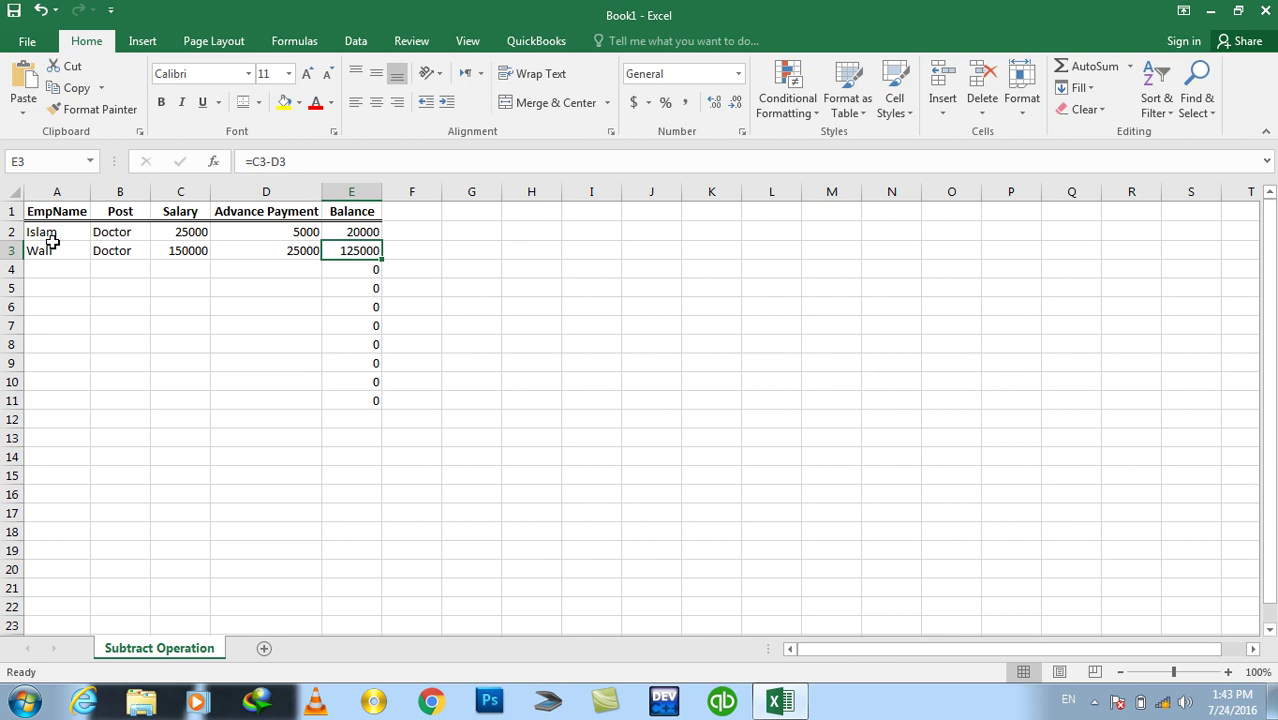
click(527, 216)
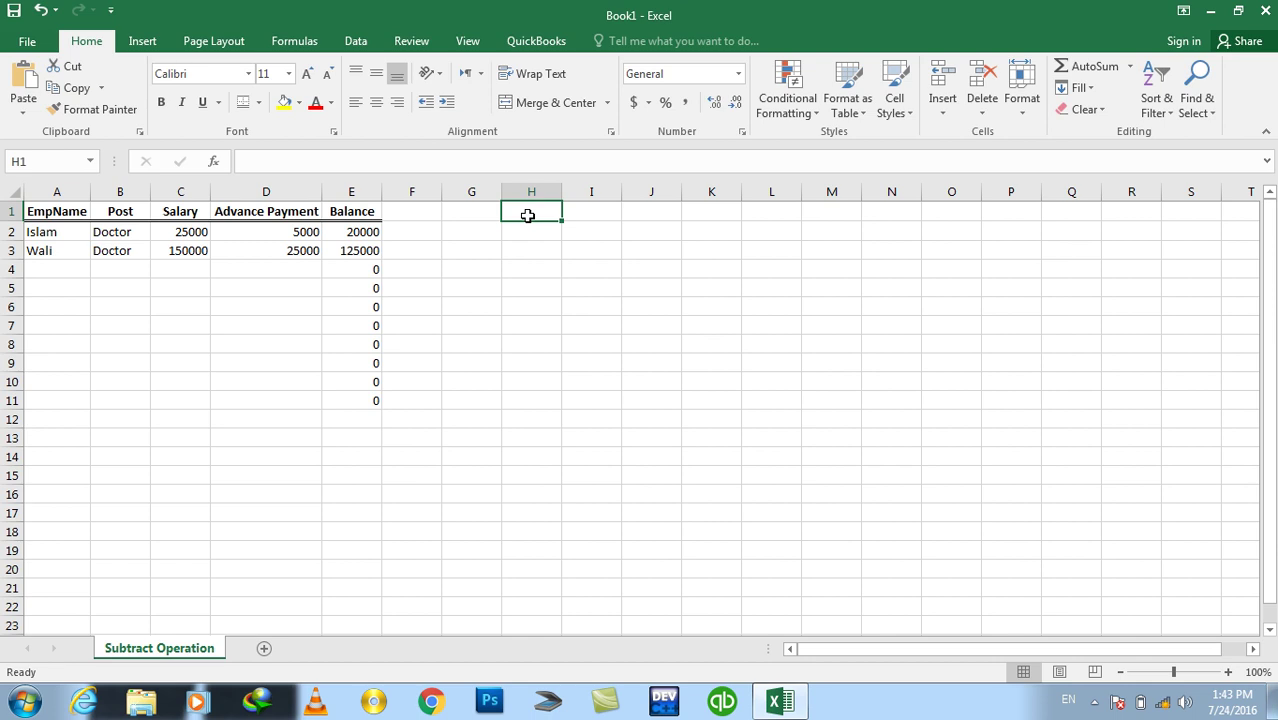
- Enter headers EmpName, Post, Total Work Days, Present, Net Working Days in H1:L1
text(EmpName)
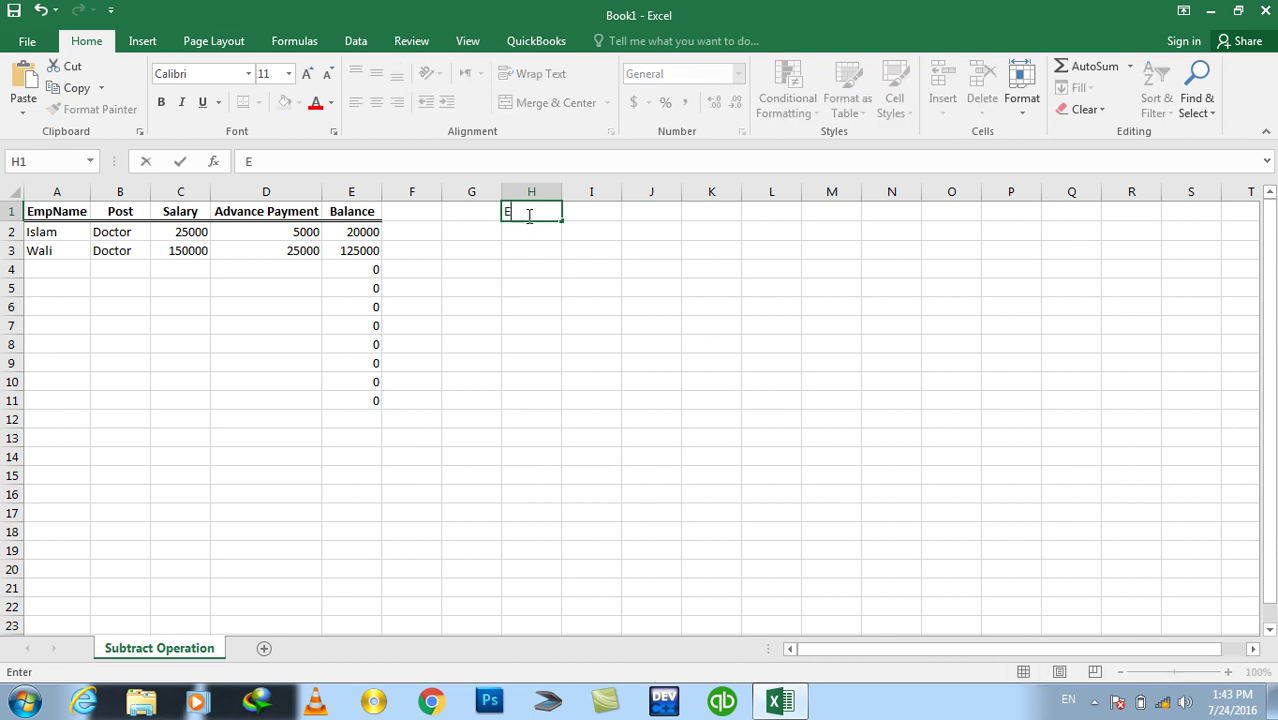
click(527, 215)
key(Tab)
text(Post)
key(Tab)
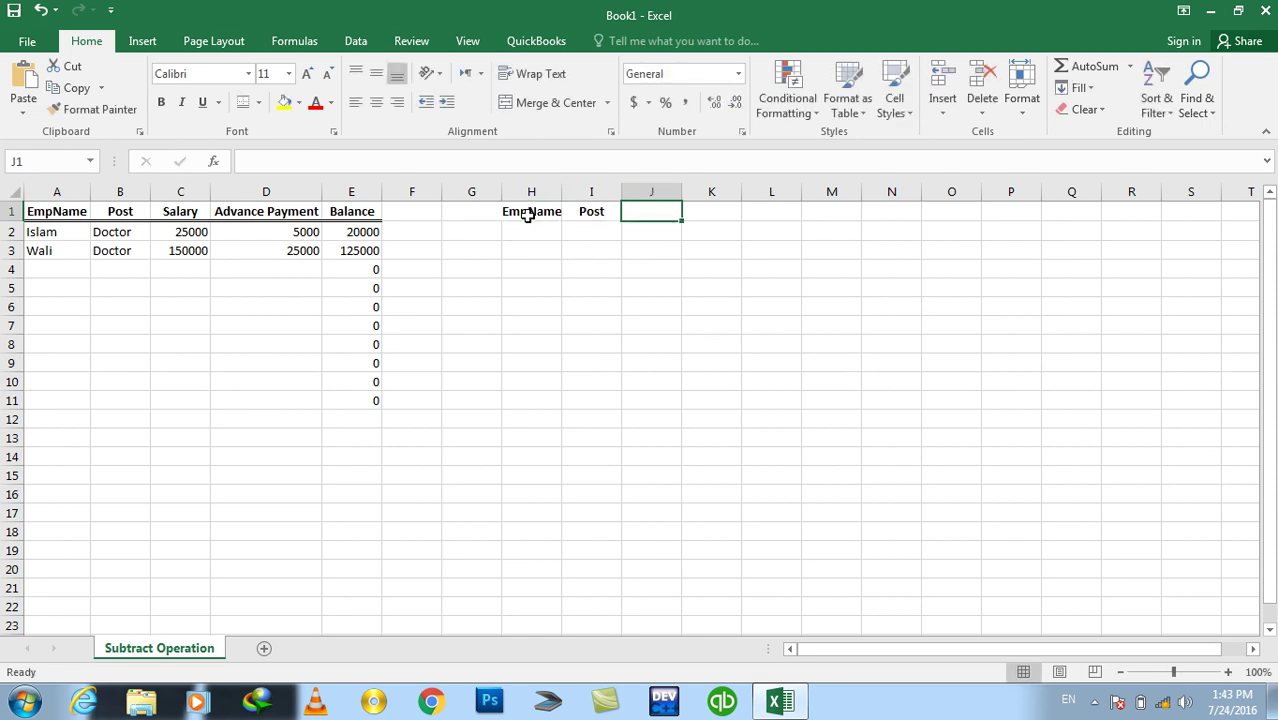
text(Today)
key(BackSpace)
key(BackSpace)
key(BackSpace)
text(tal Wor)
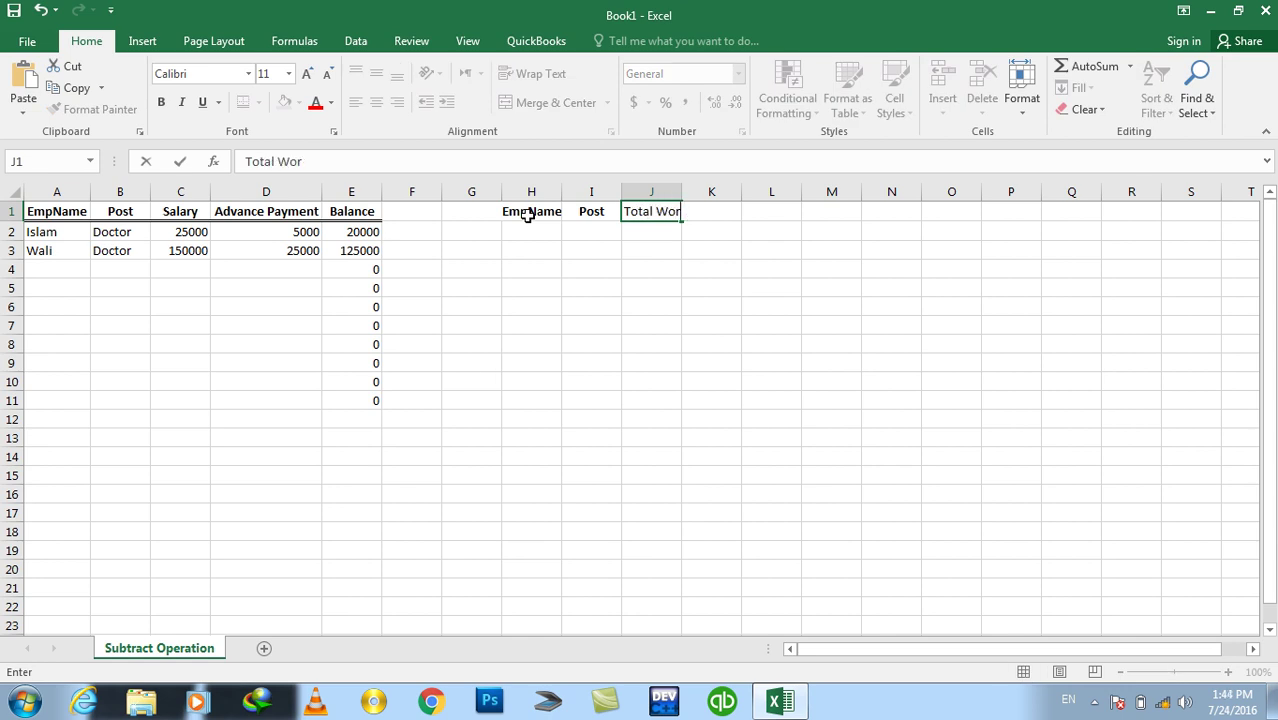
text(k Days)
key(Tab)
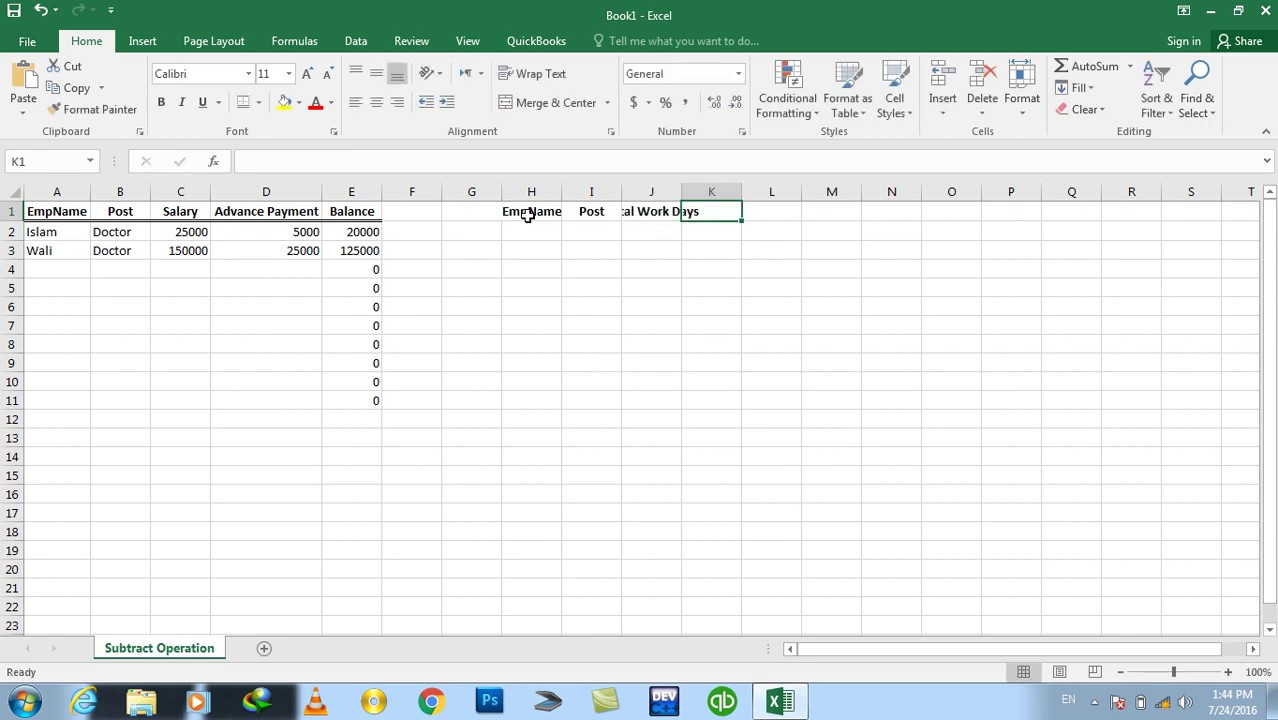
text(Pres)
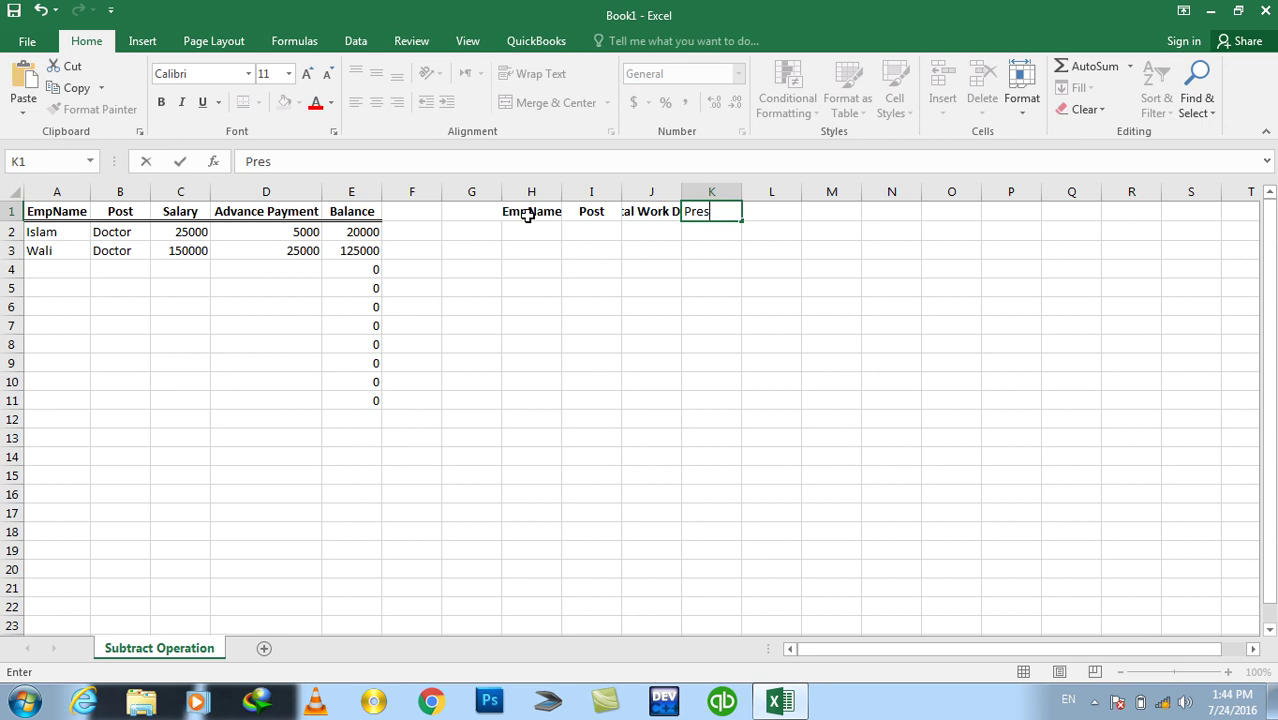
text(ent)
key(Tab)
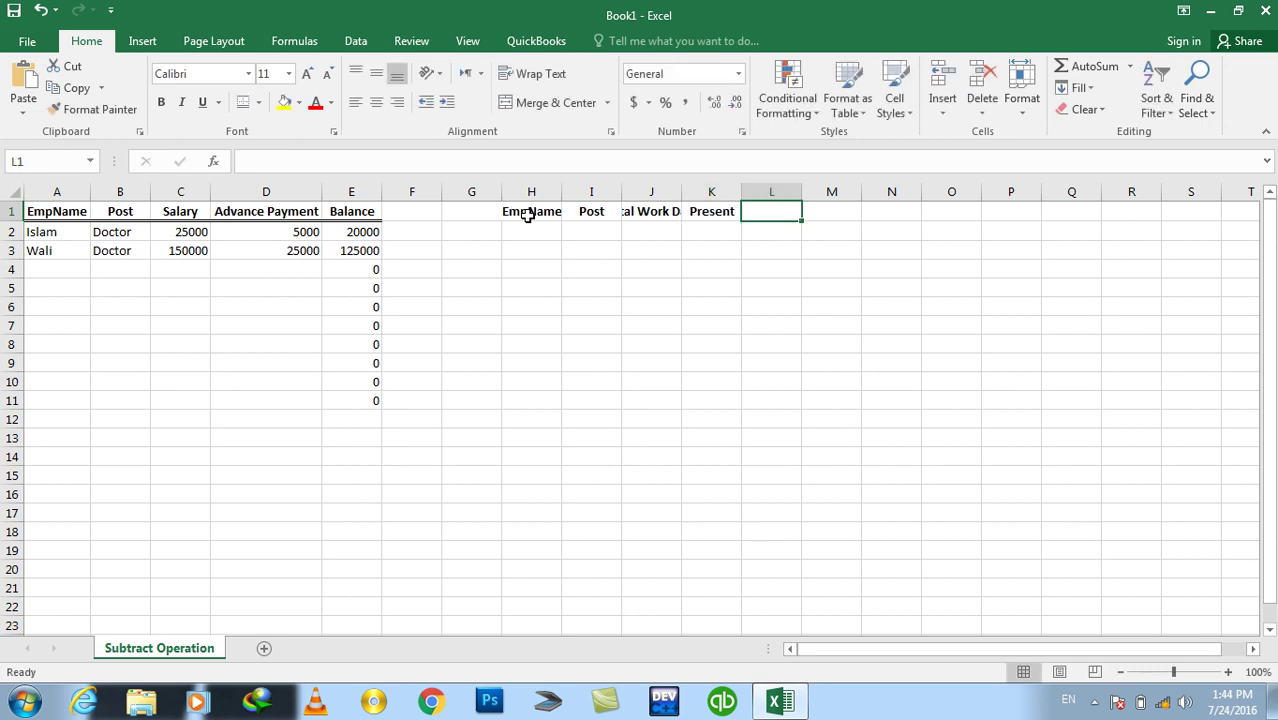
text(Net Working Days)
key(Return)
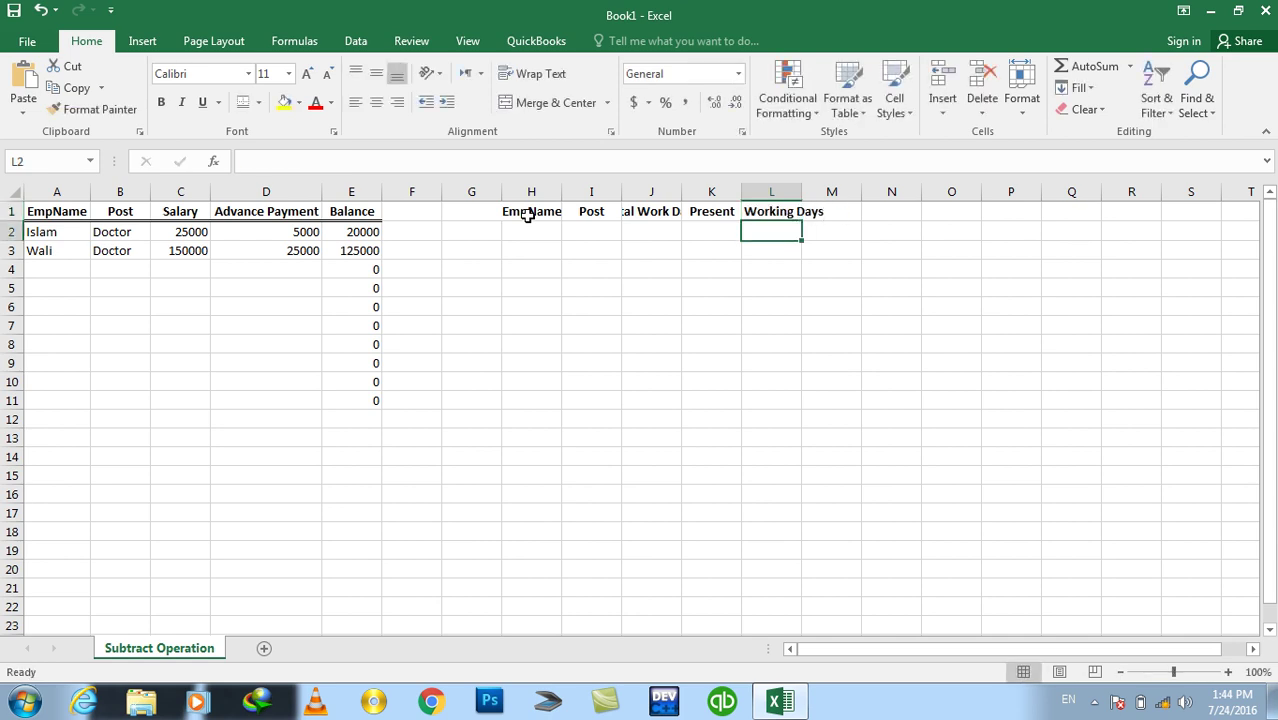
- Autofit columns J and L, then enter the first employee's name and Doctor in H2:I2
double_click(682, 191)
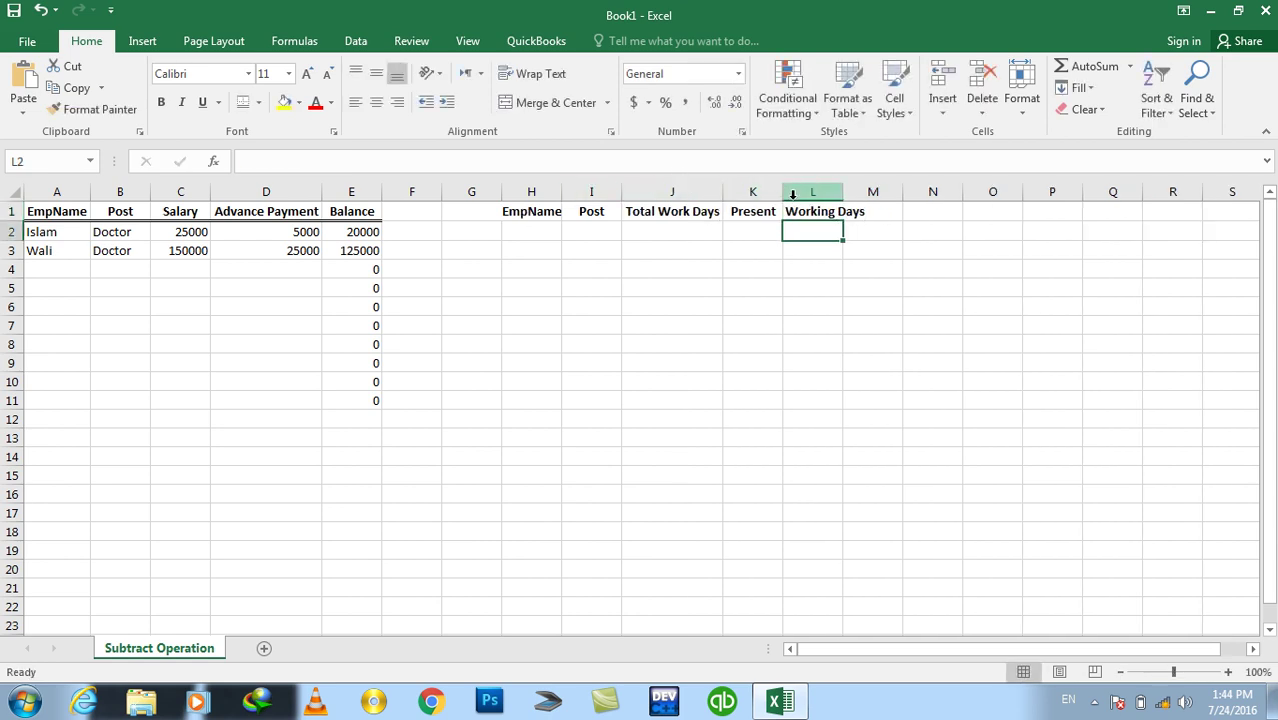
text(Net)
double_click(845, 191)
drag(838, 211, 528, 211)
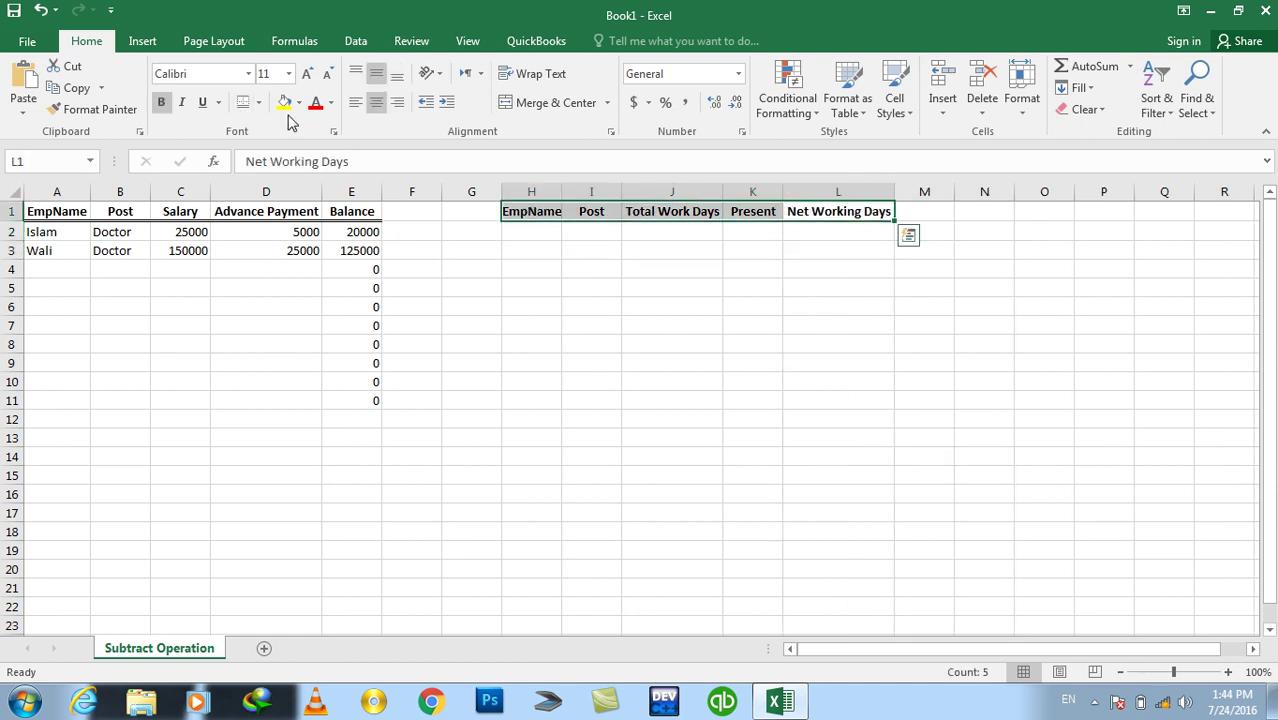
click(510, 228)
text(Islam)
key(Tab)
text(Doctor)
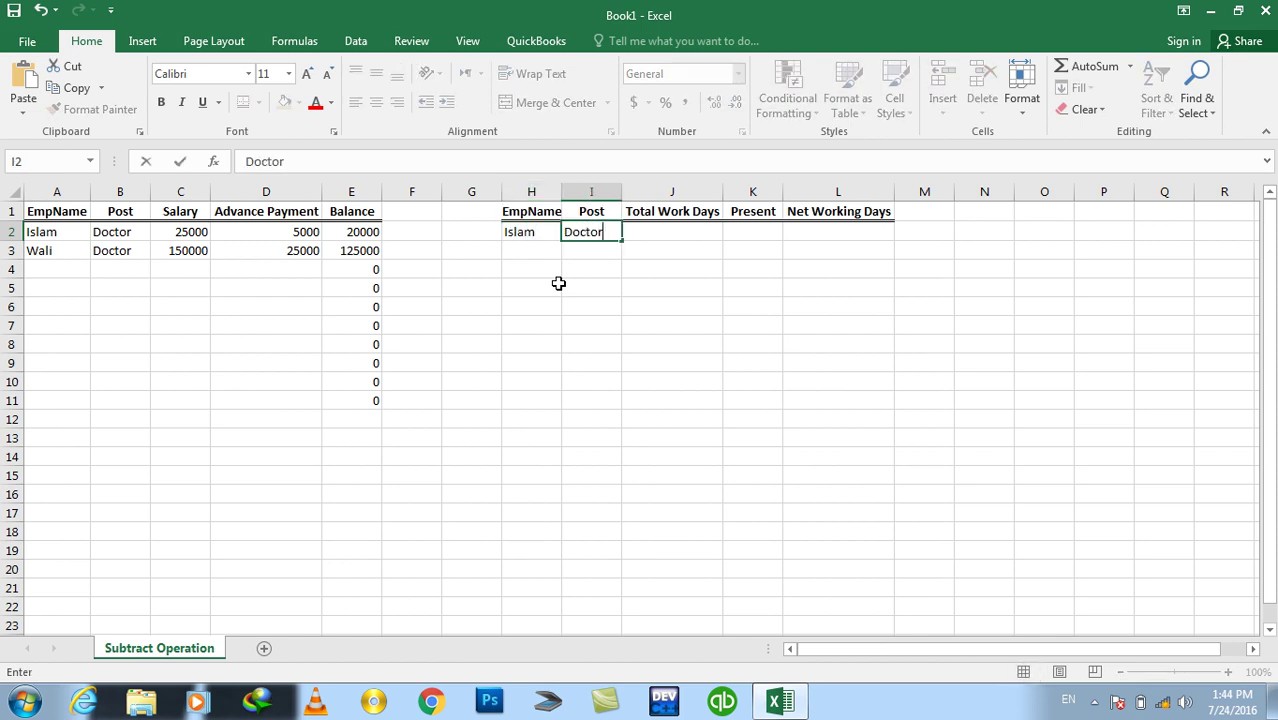
key(Tab)
- Fill Total Work Days with 30 from J2 to J11 and enter 25 as Present in K2
text(=30)
key(Return)
key(Up)
key(shift+Down)
key(shift+Down)
key(shift+Down)
key(shift+Down)
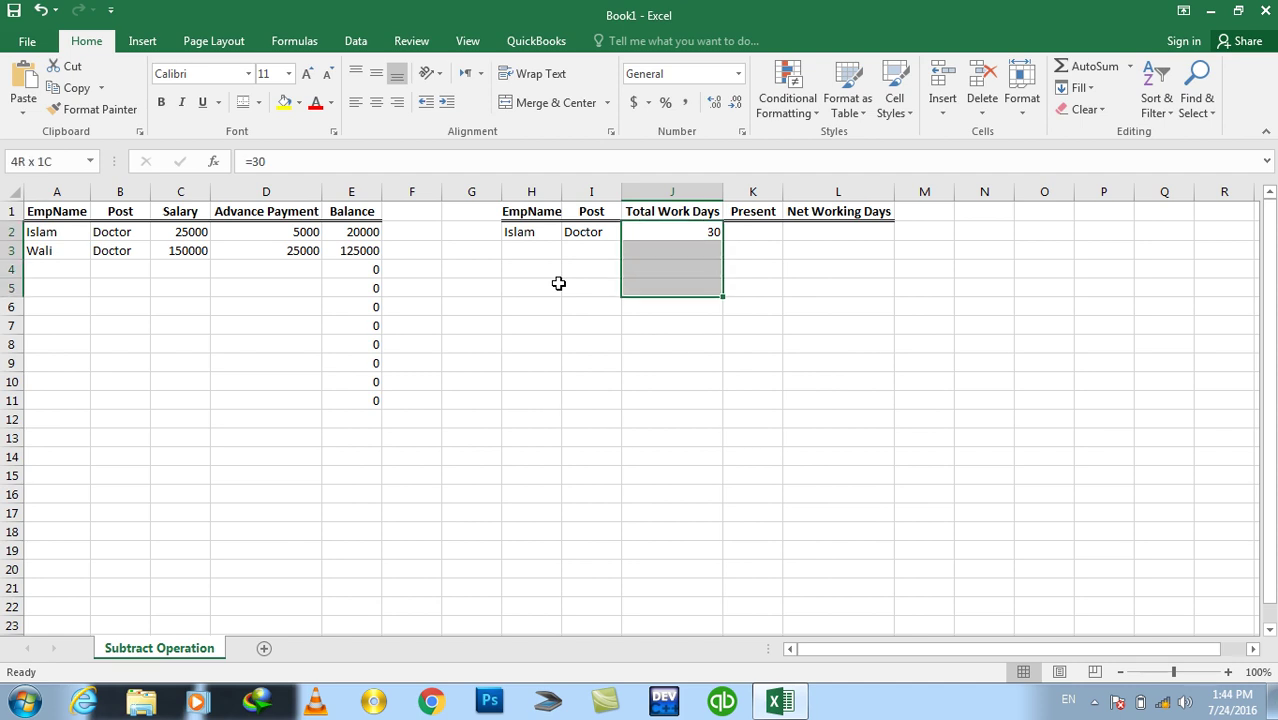
key(shift+Down)
key(shift+Down)
key(shift+Down)
key(shift+Down)
key(shift+Down)
key(ctrl+d)
key(Right)
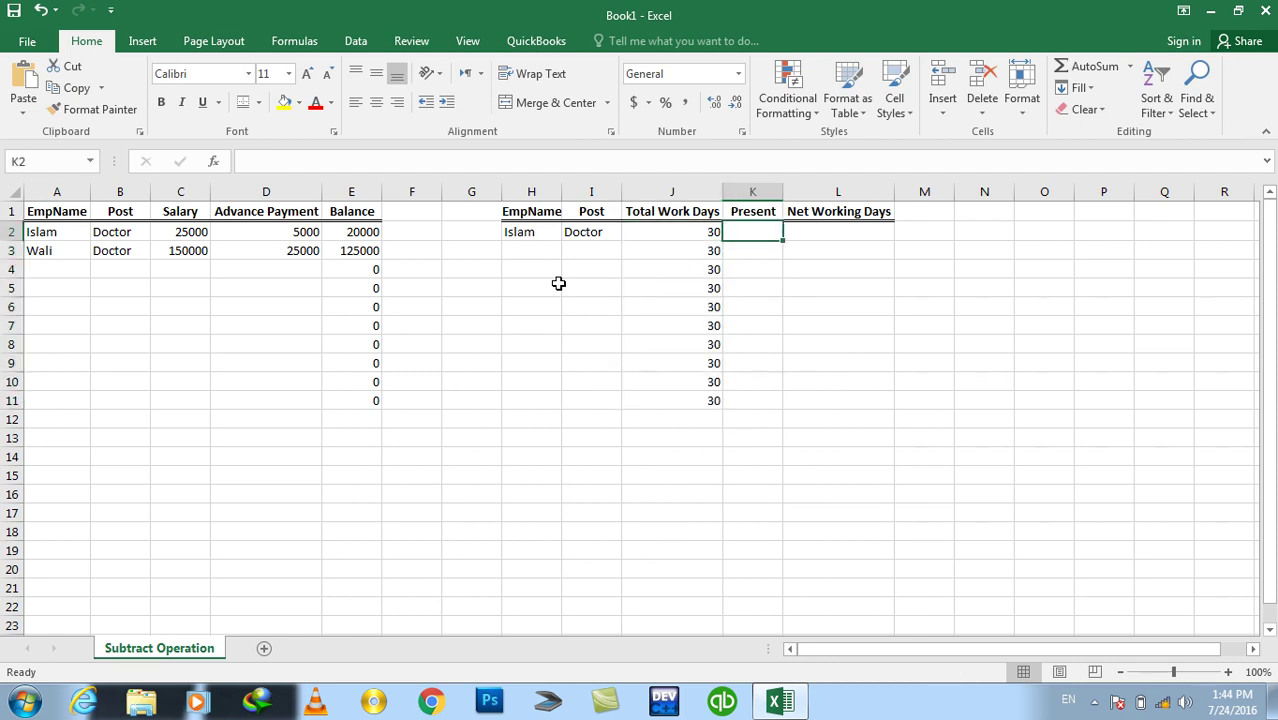
text(25)
key(Right)
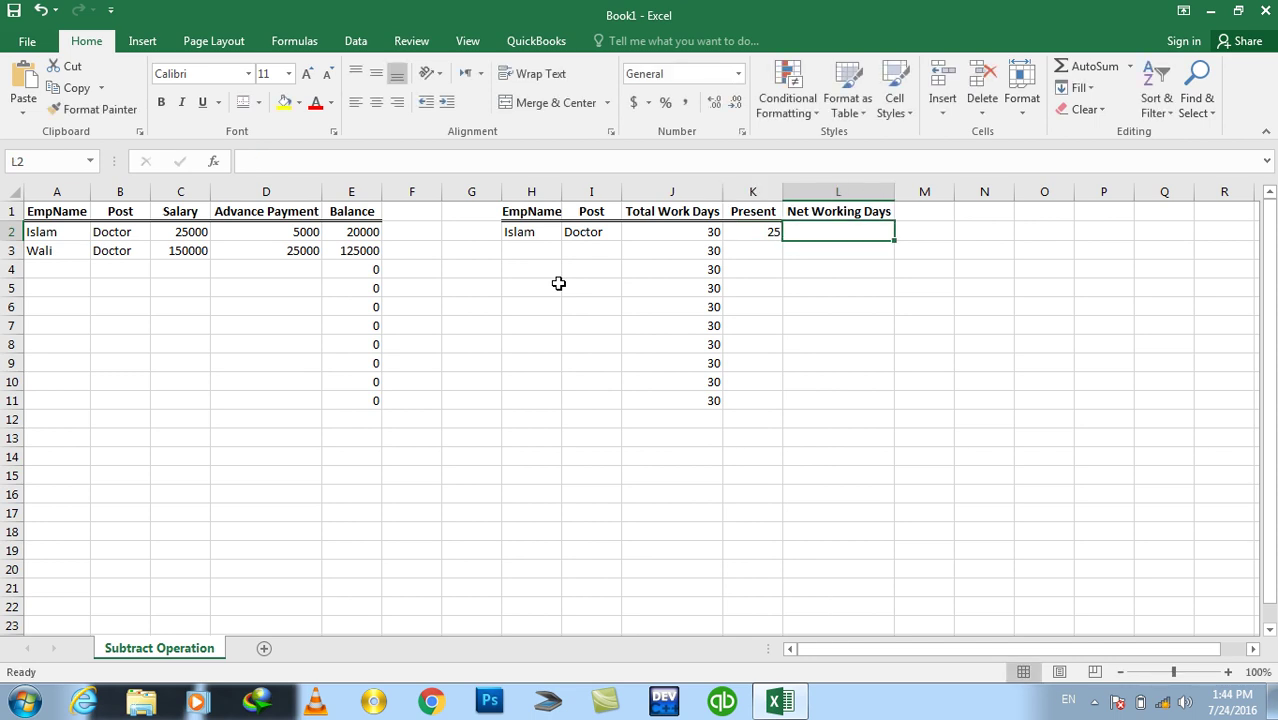
- Rename the L1 header from Net Working Days to 'Net Ob Days'
text(=)
key(Left)
key(Left)
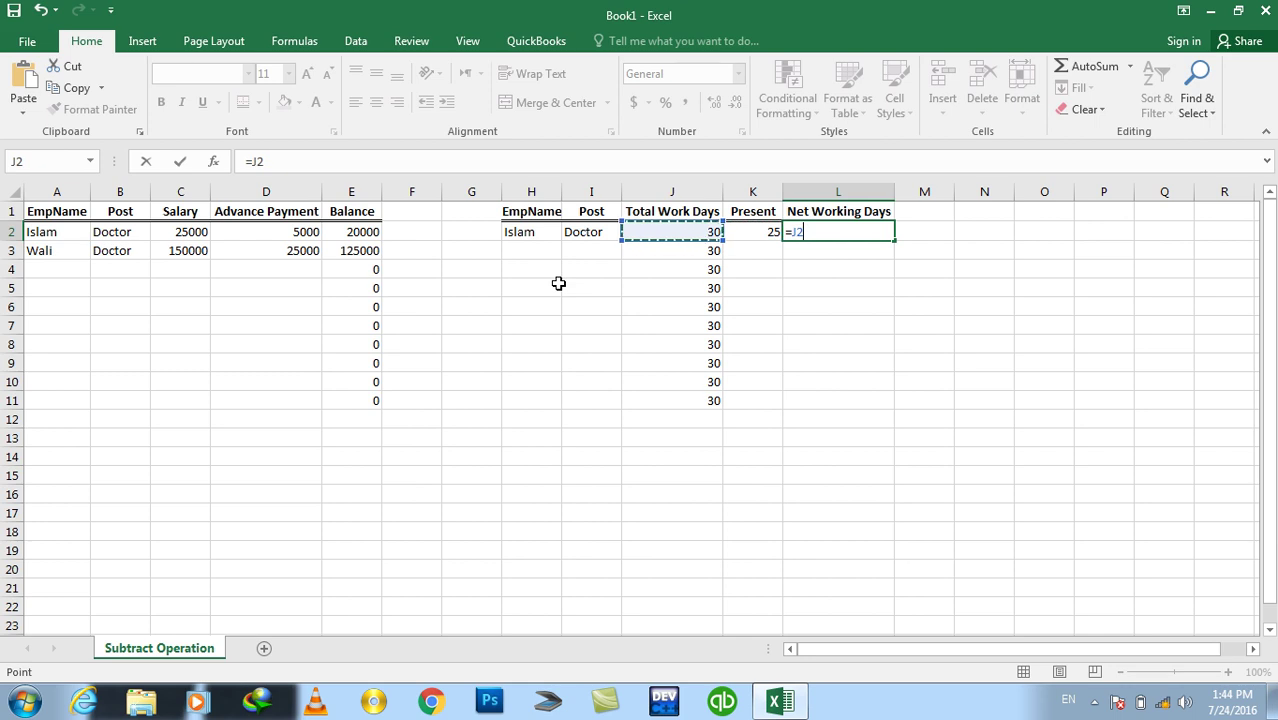
text(-)
key(Escape)
key(Up)
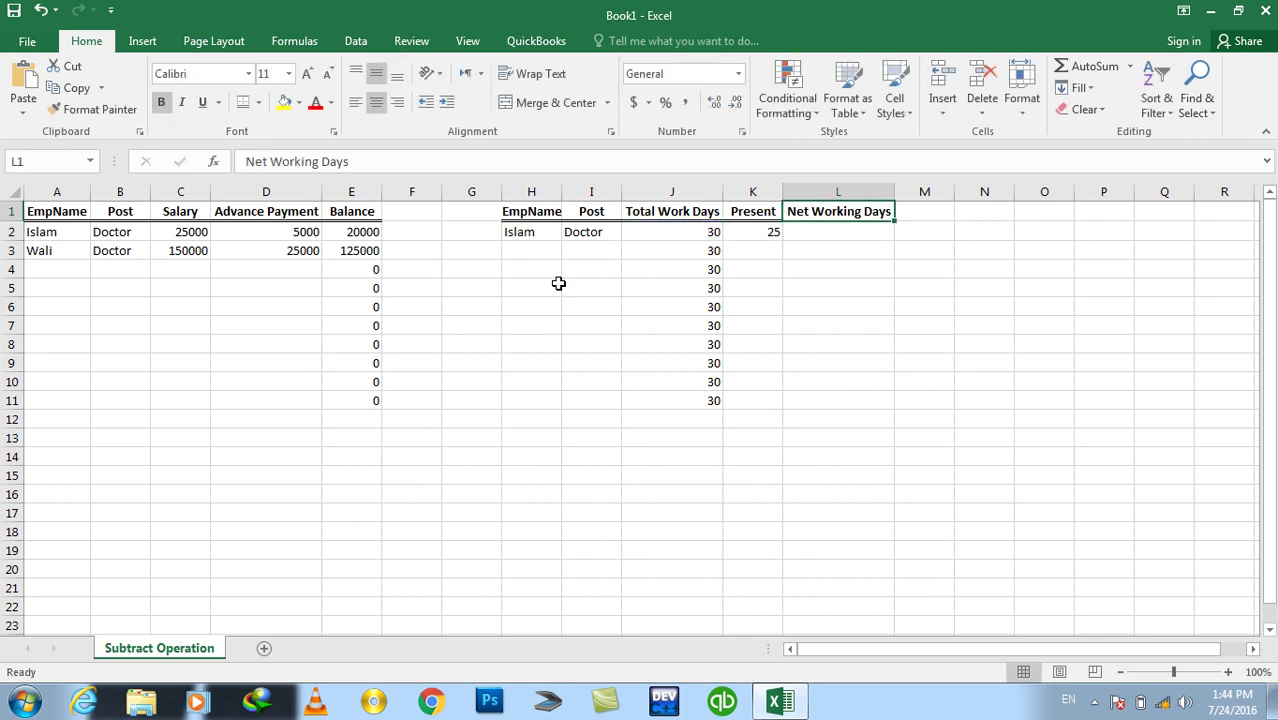
text(Net)
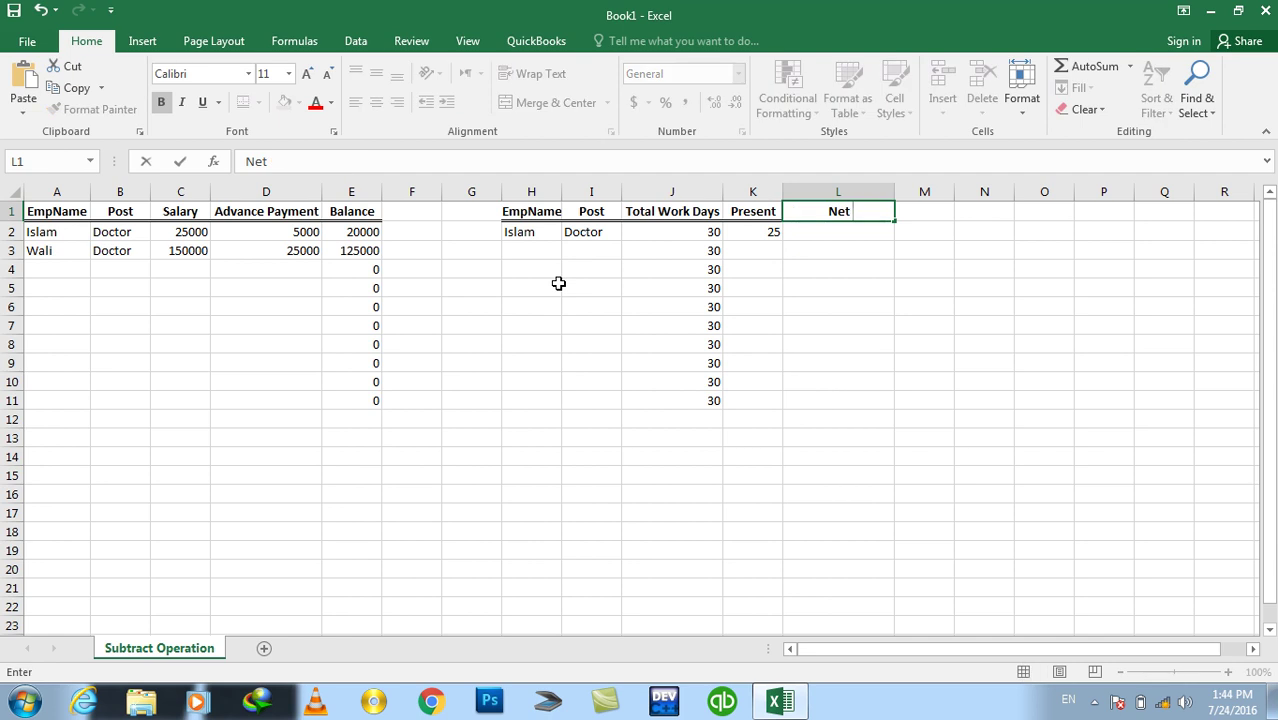
text( Ob Days)
key(Return)
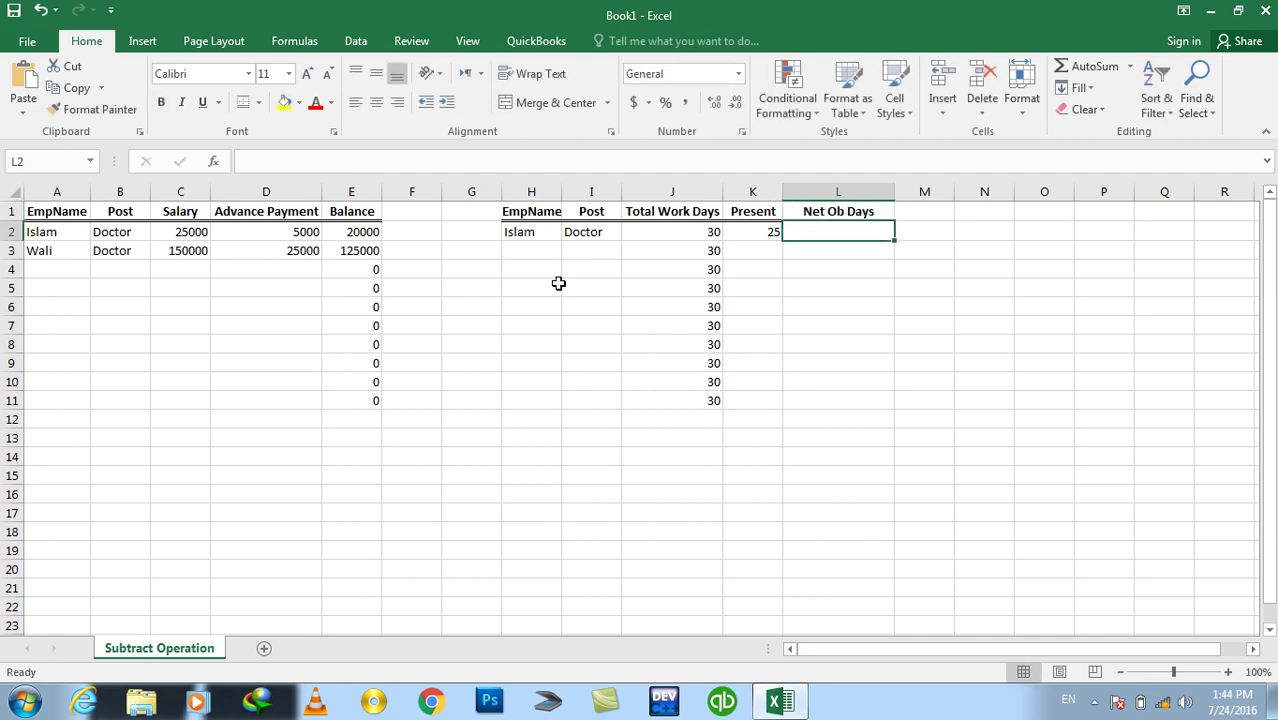
- Enter =J2-K2 in L2, fill it down to L11, and check the results
text(=)
key(Left)
key(Left)
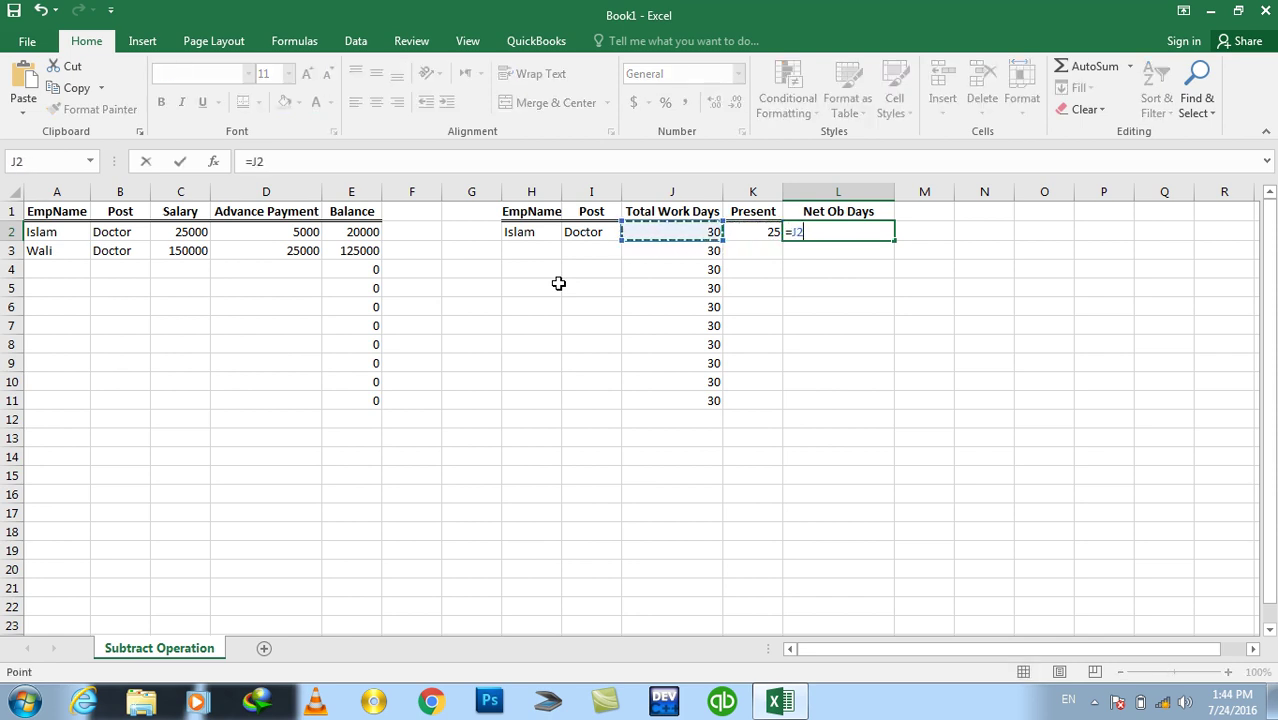
text(-)
key(Left)
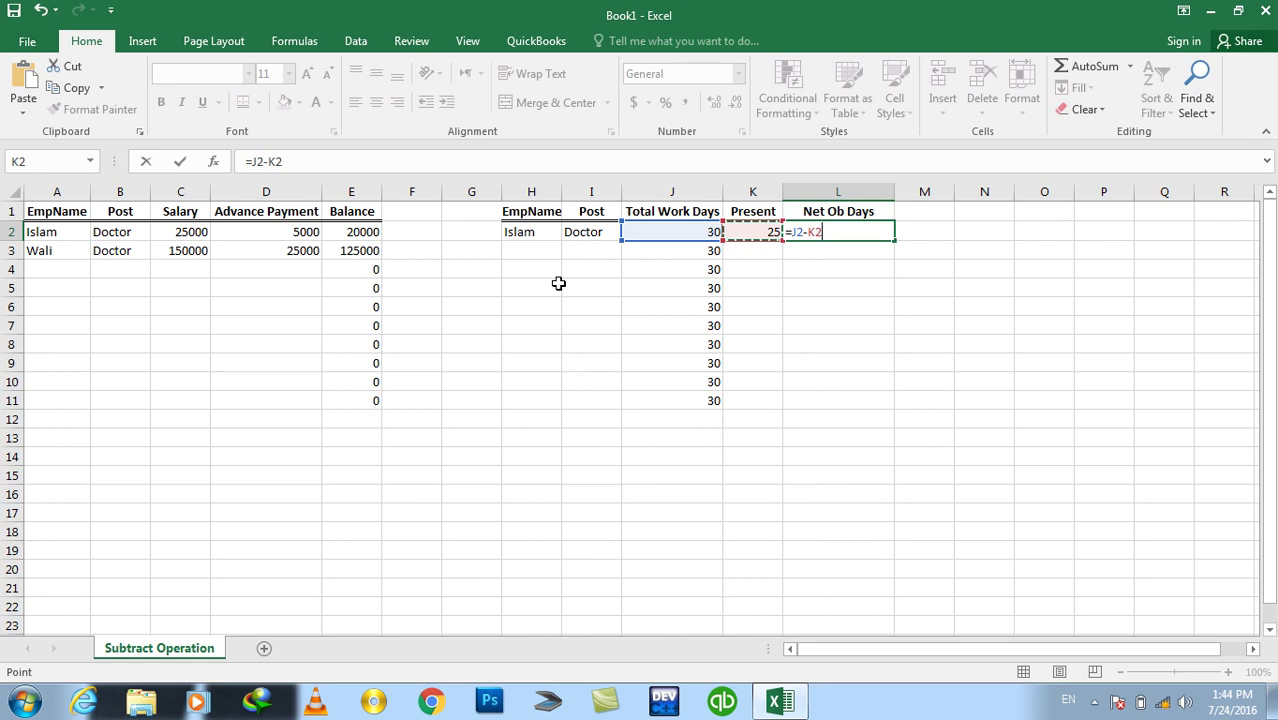
key(ctrl+Return)
key(shift+Down)
key(shift+Down)
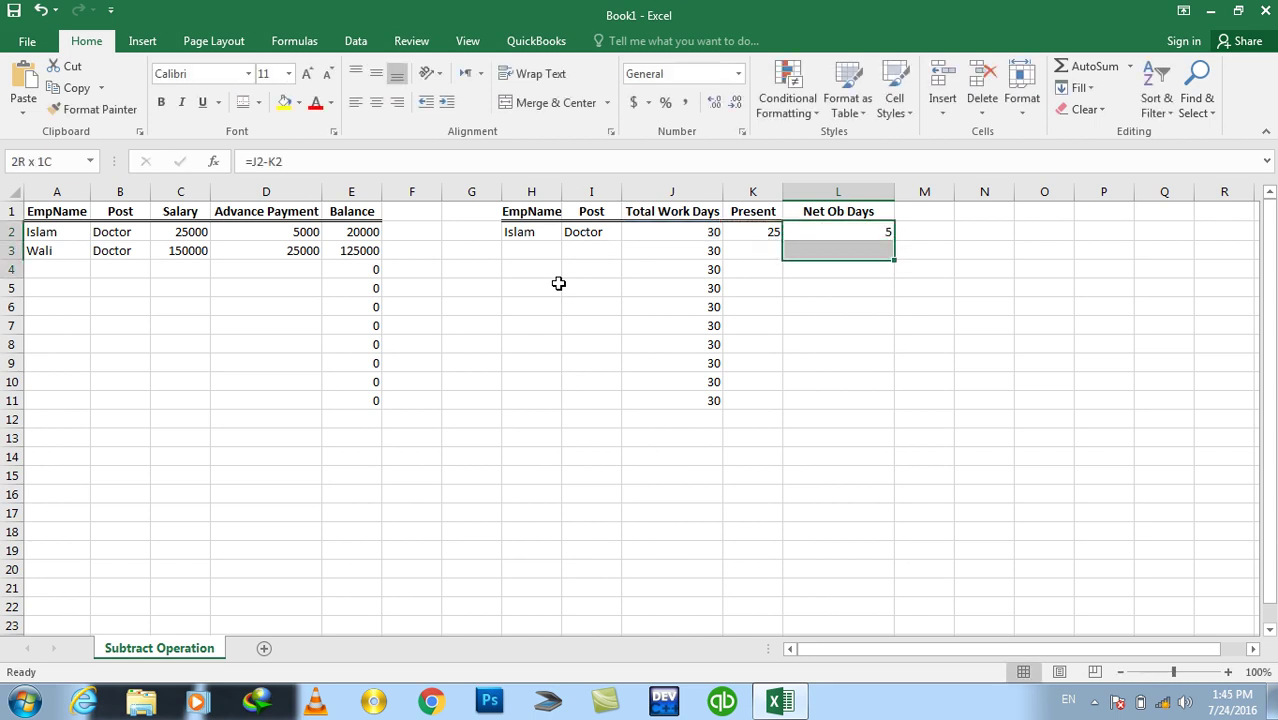
key(shift+Down)
key(shift+Down)
key(shift+Down)
key(ctrl+d)
key(Up)
key(Right)
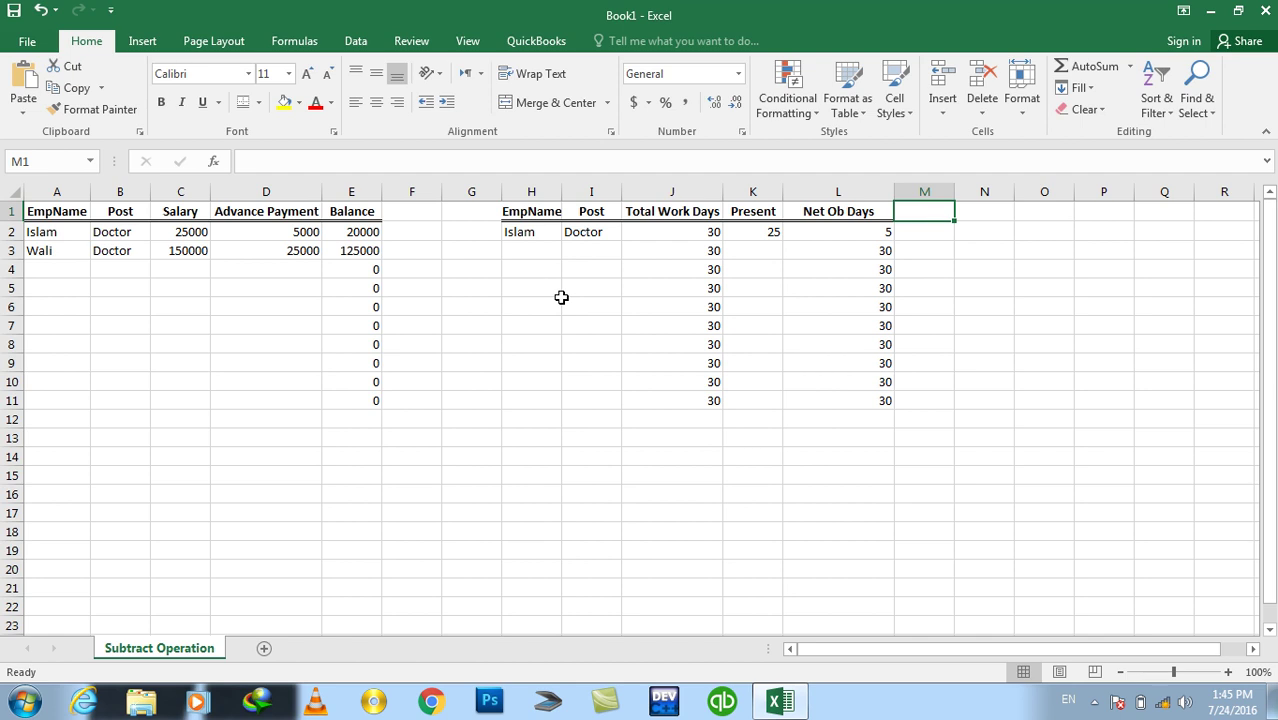
key(Down)
key(Left)
key(Left)
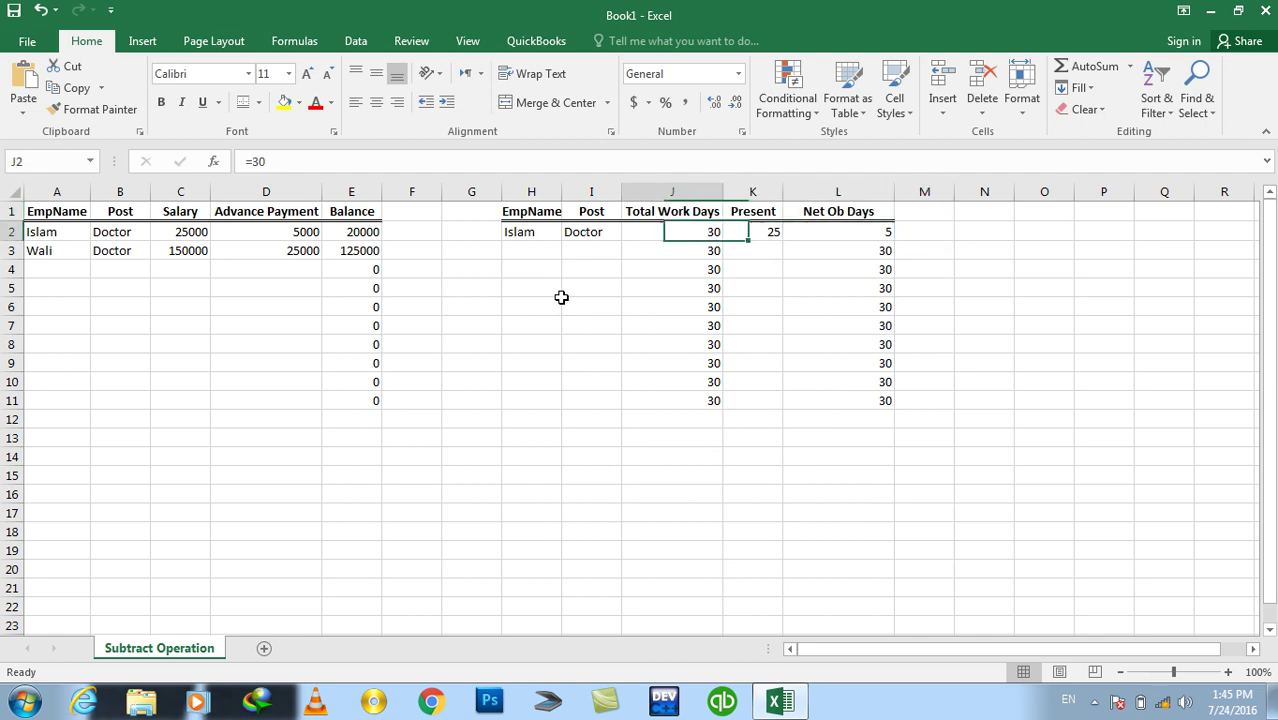
key(Right)
key(Right)
key(Right)
key(Left)
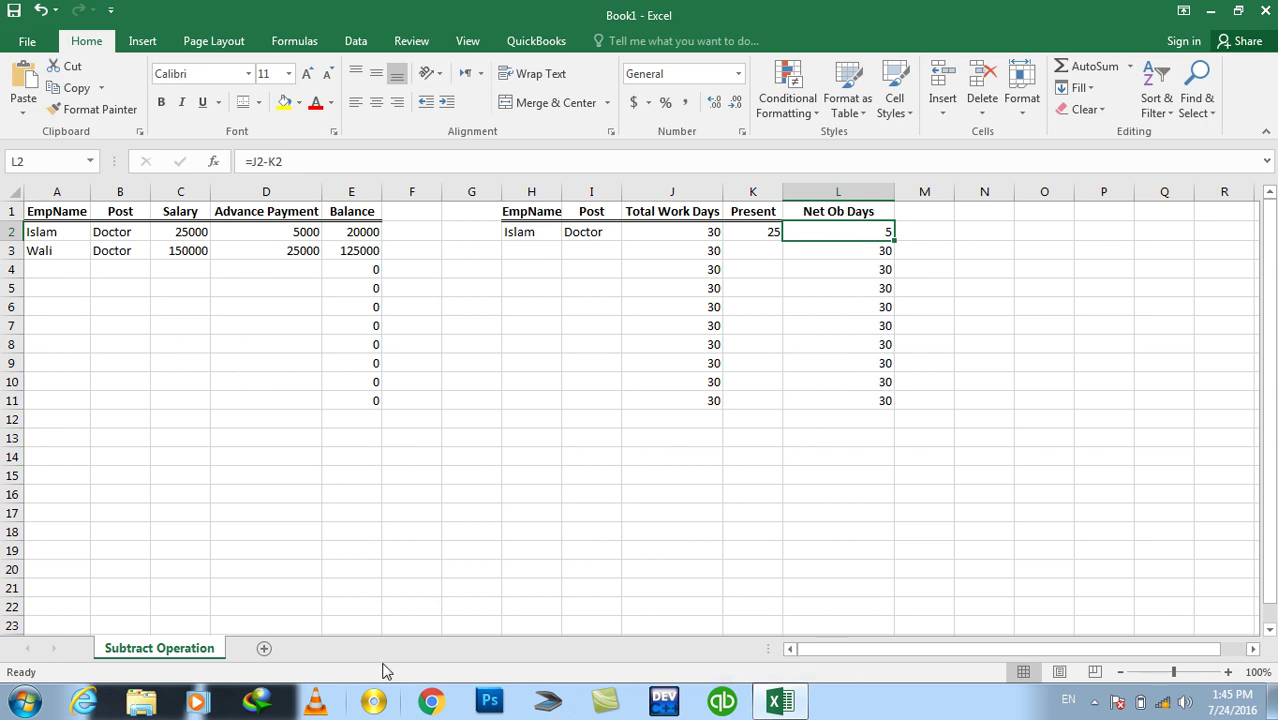
- Add a new worksheet named 'Divide Operation'
click(285, 509)
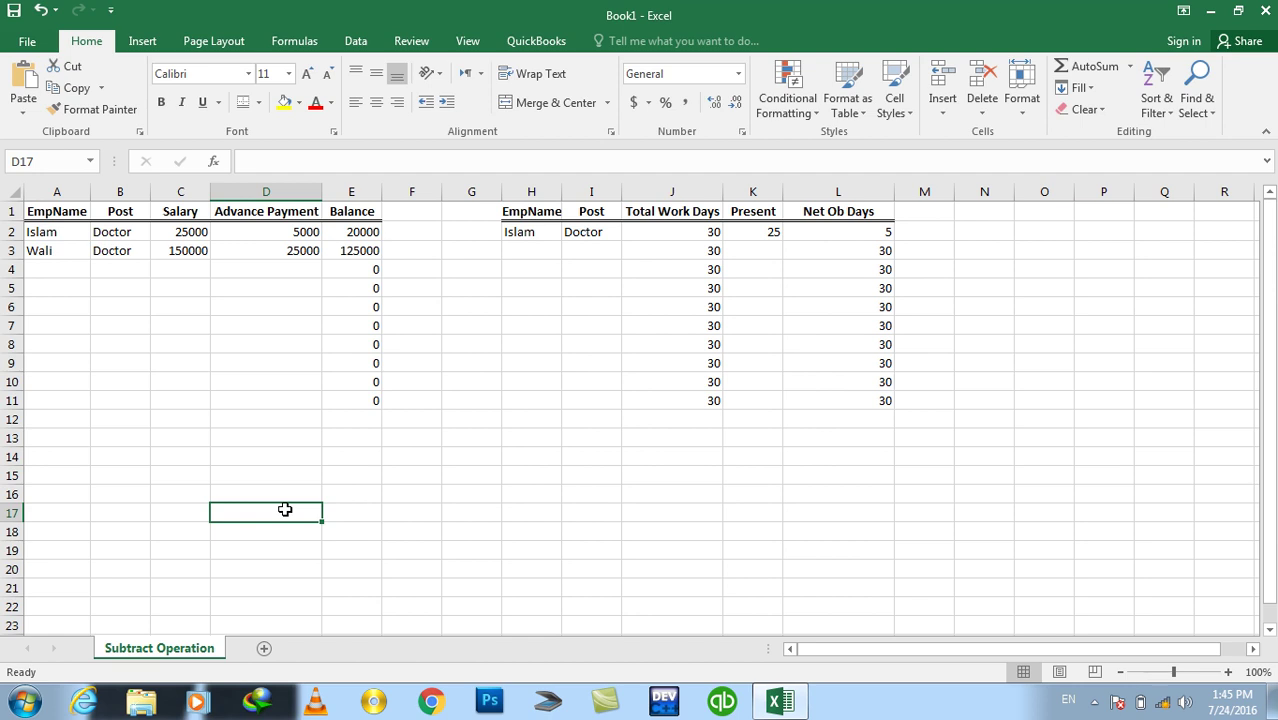
click(264, 648)
double_click(248, 650)
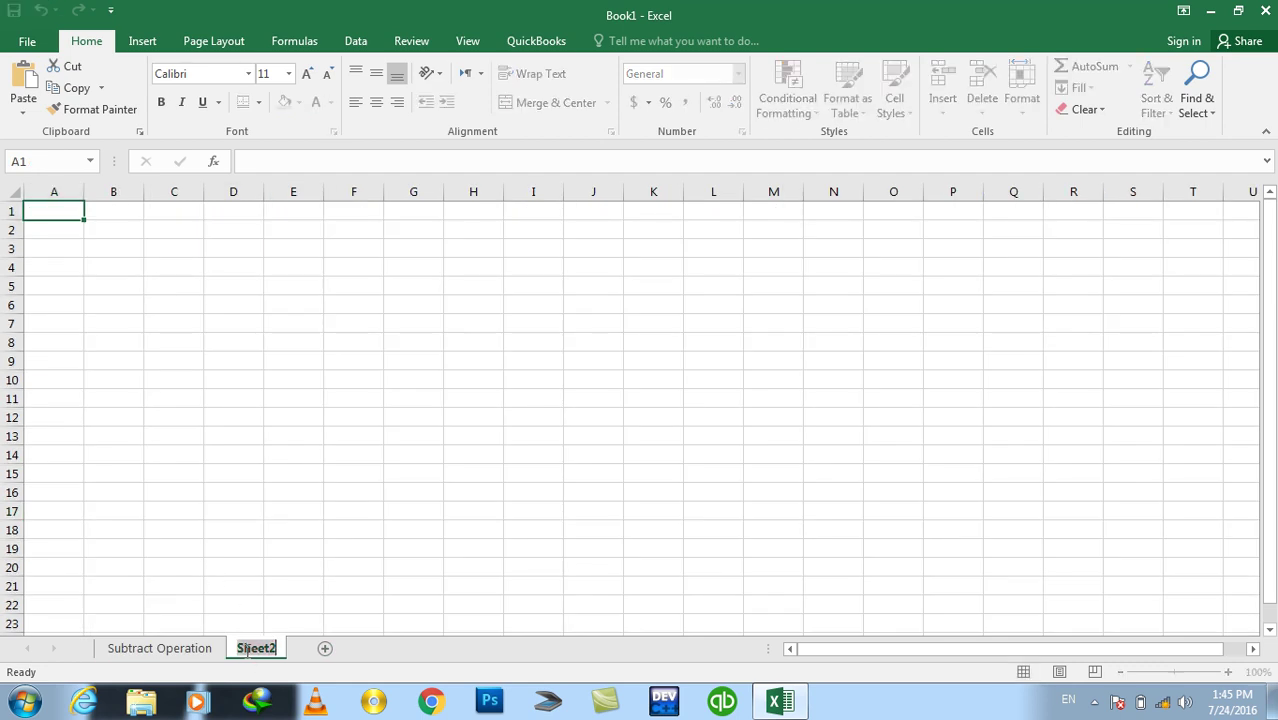
text(Divid)
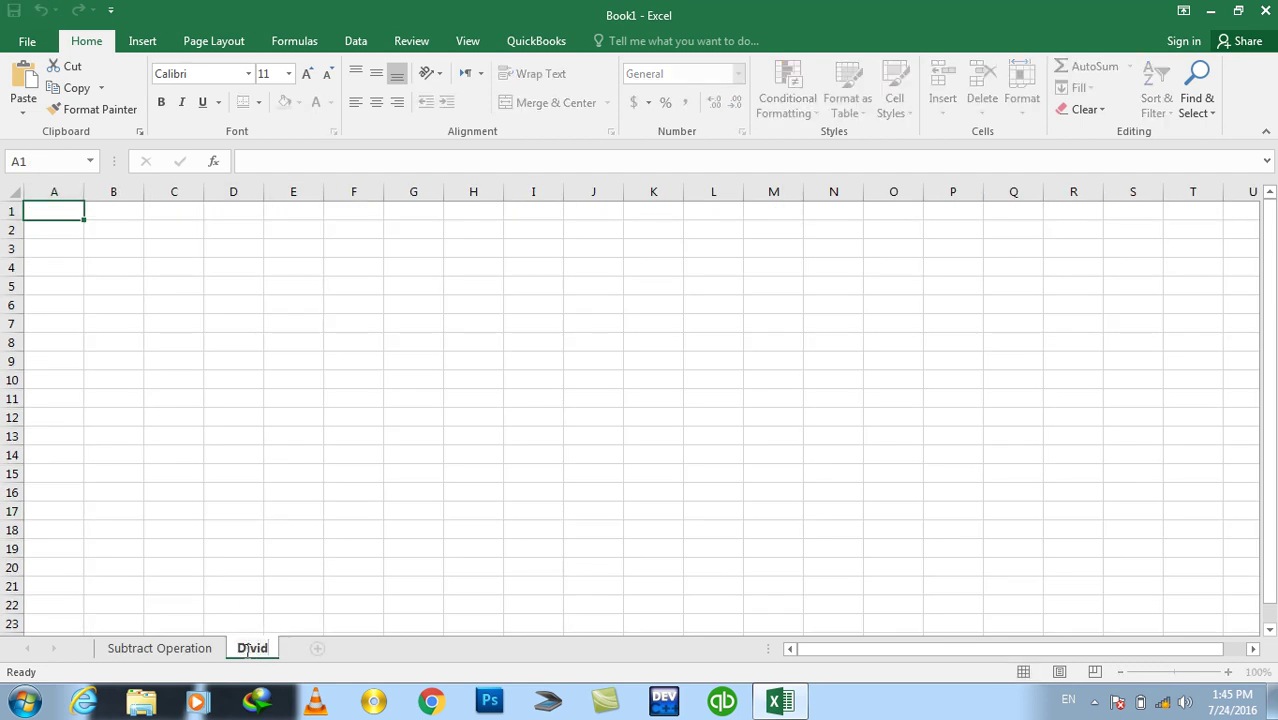
text(e Operation)
key(Return)
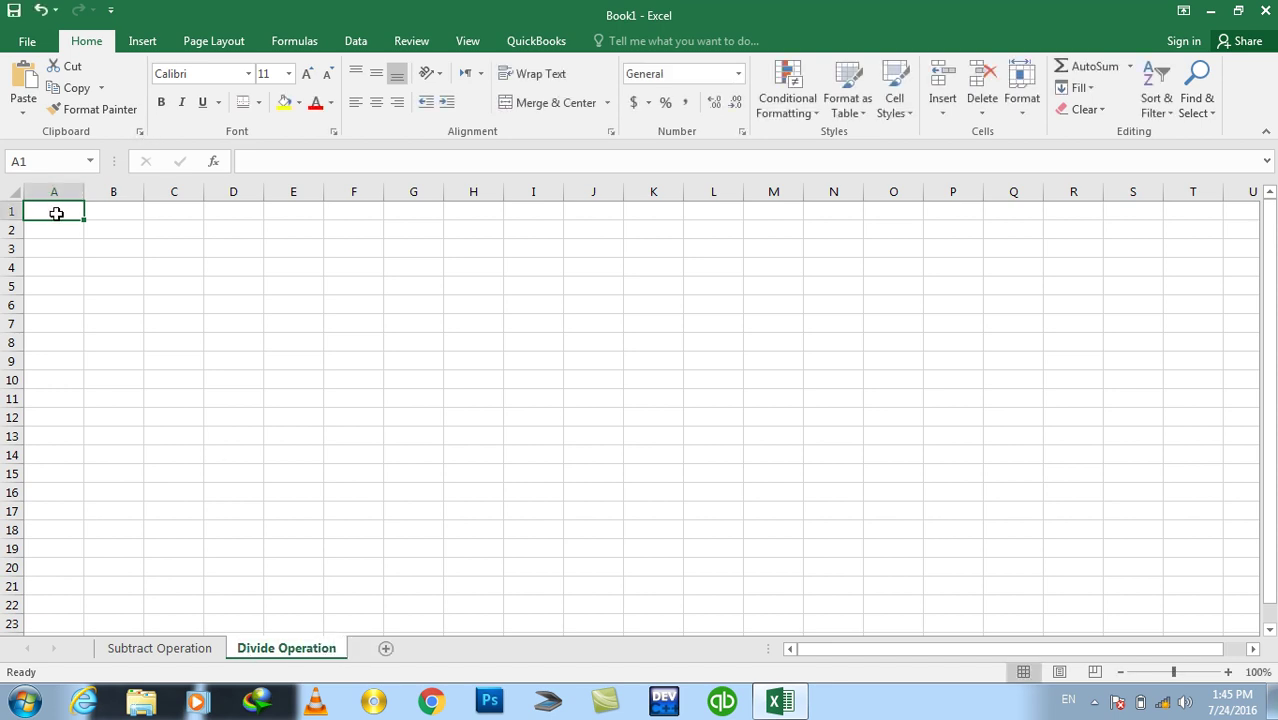
- Enter headers Item, Qty, Net Cost and Cost Per Item in A1:D1
text(Item)
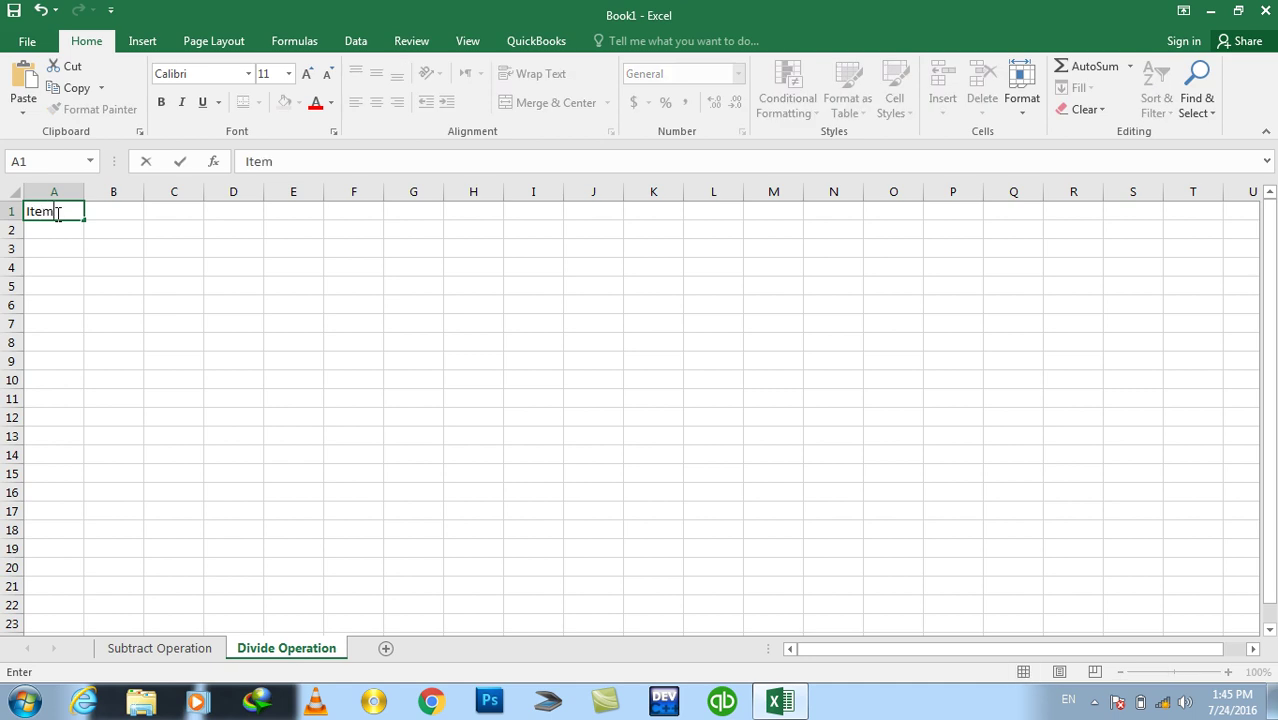
key(Tab)
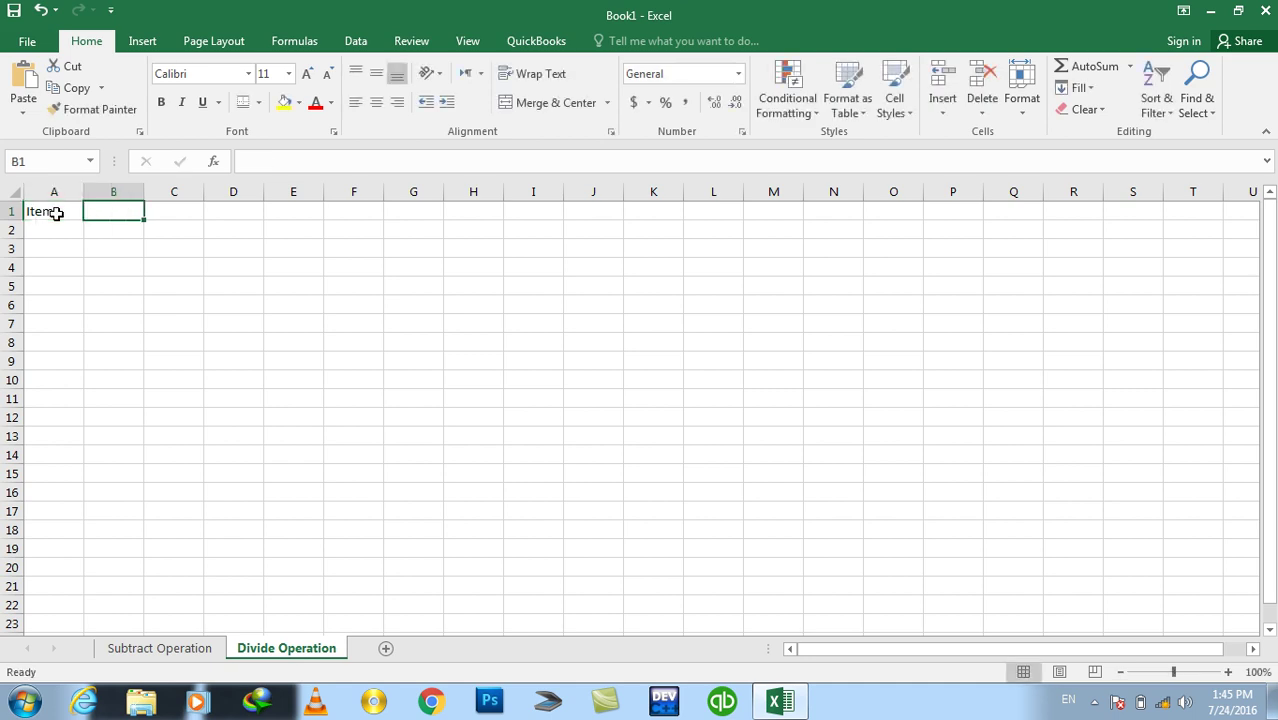
text(Qty)
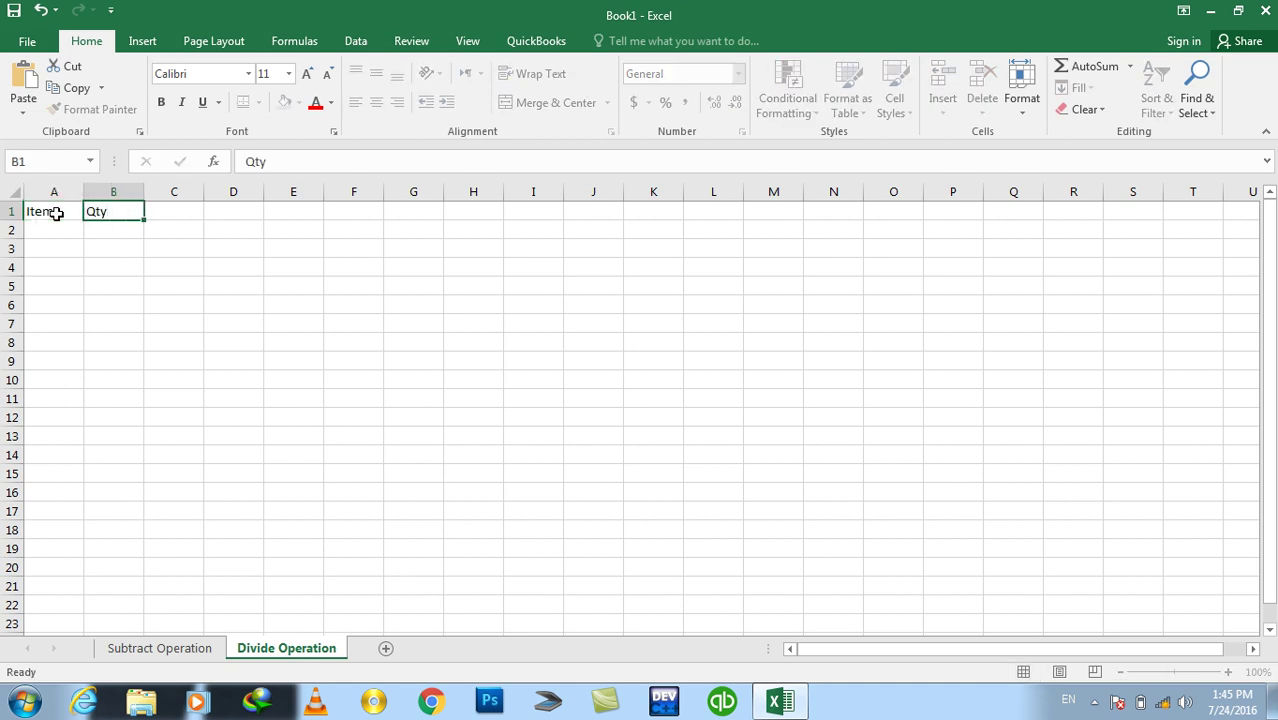
key(Tab)
text(Net Cost)
key(Tab)
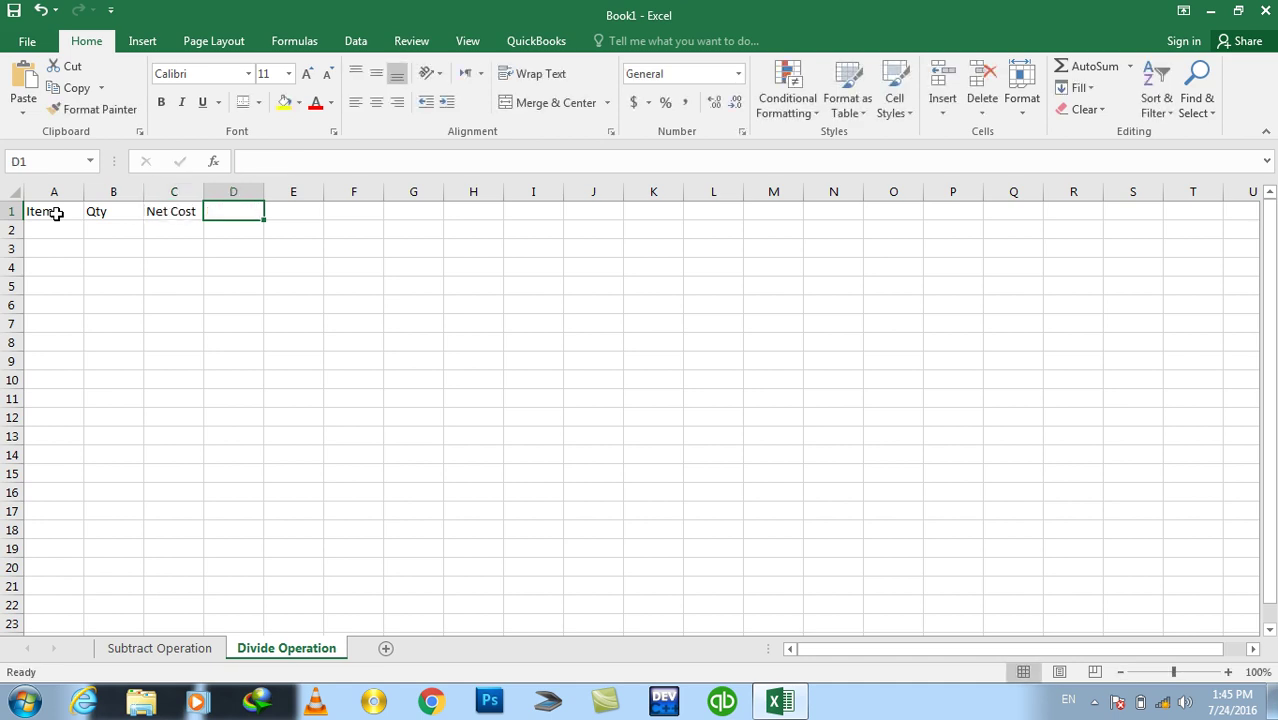
text(Cost Per Item)
key(Return)
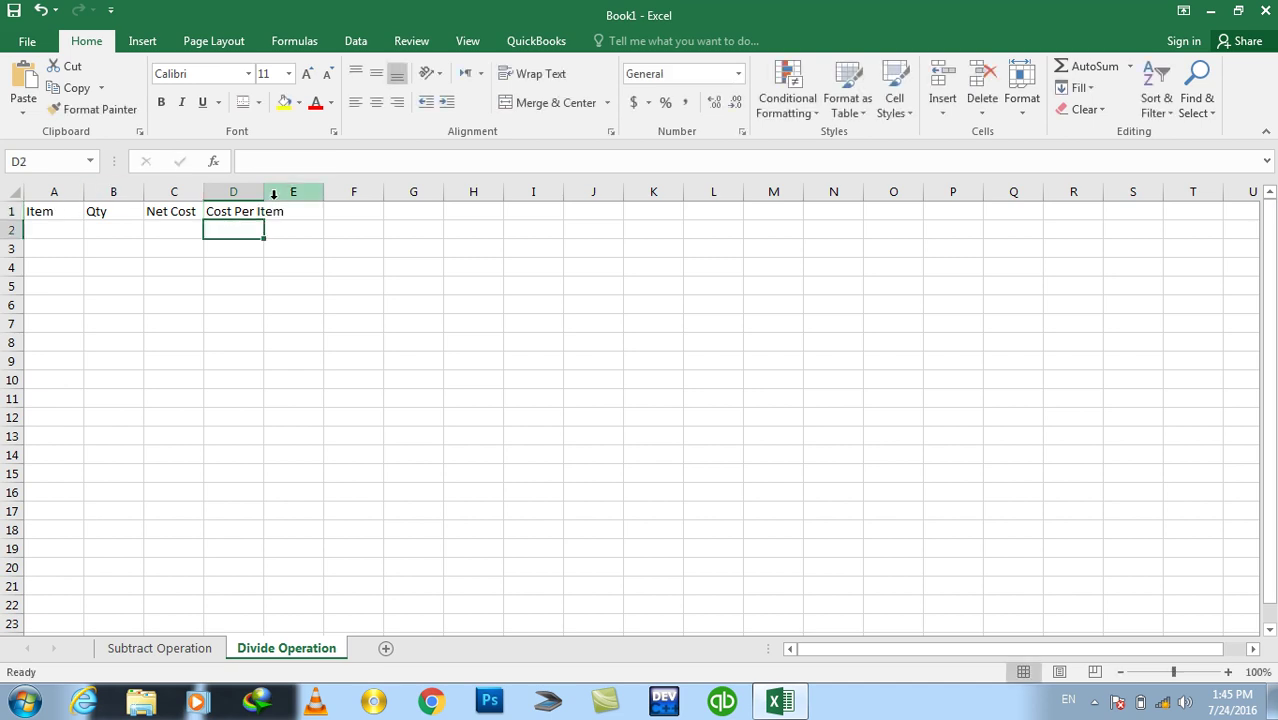
- Autofit column D and make A1:D1 bold, centred, with a bottom border
double_click(264, 193)
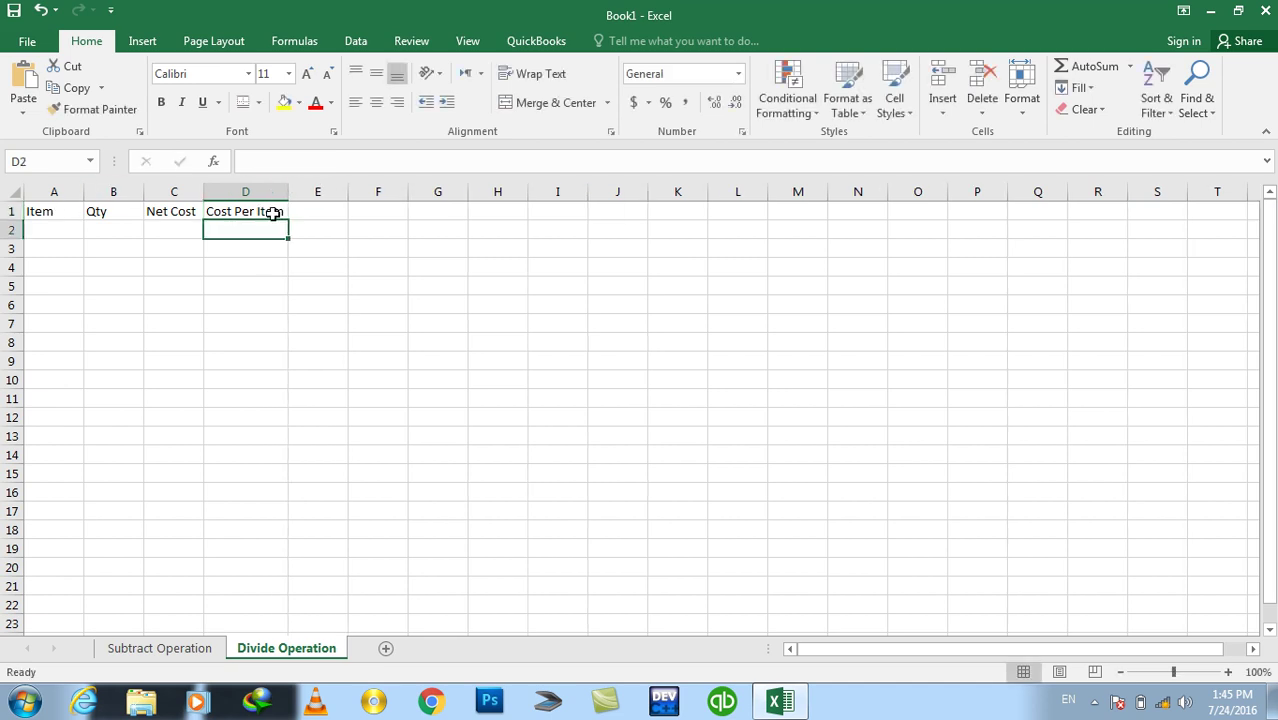
drag(250, 212, 40, 212)
click(163, 104)
click(376, 102)
click(378, 77)
click(244, 102)
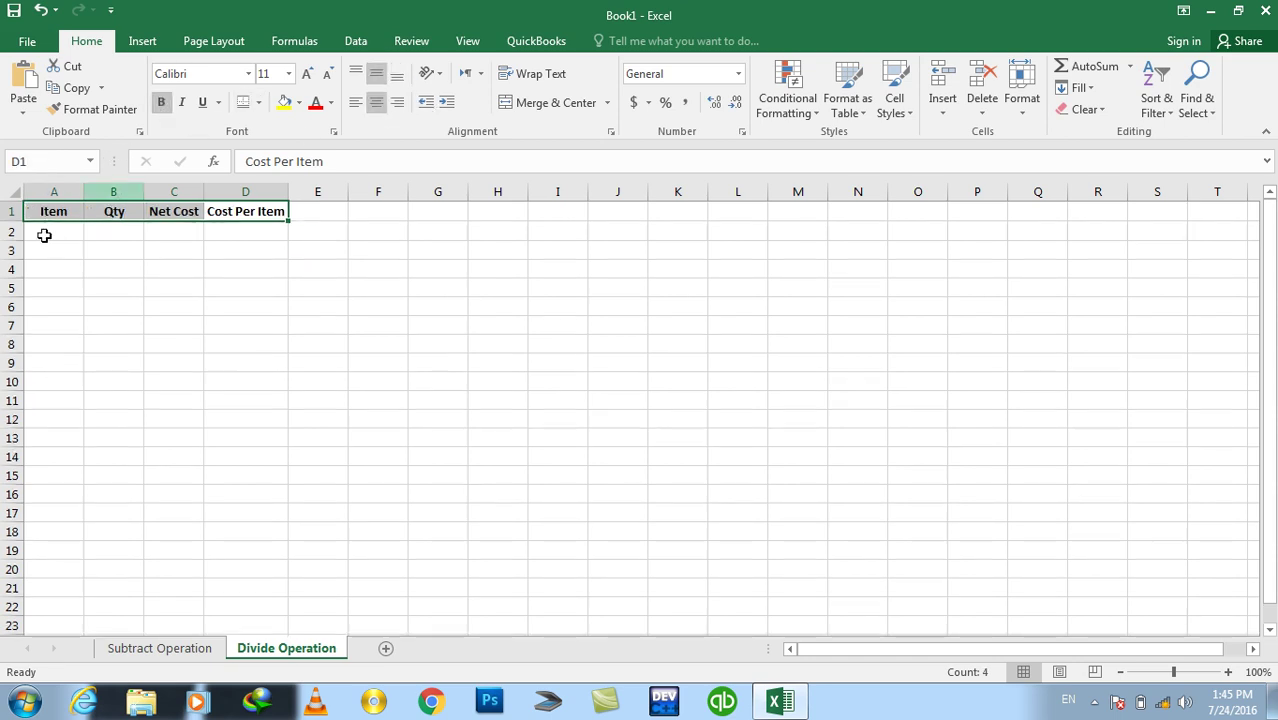
click(45, 232)
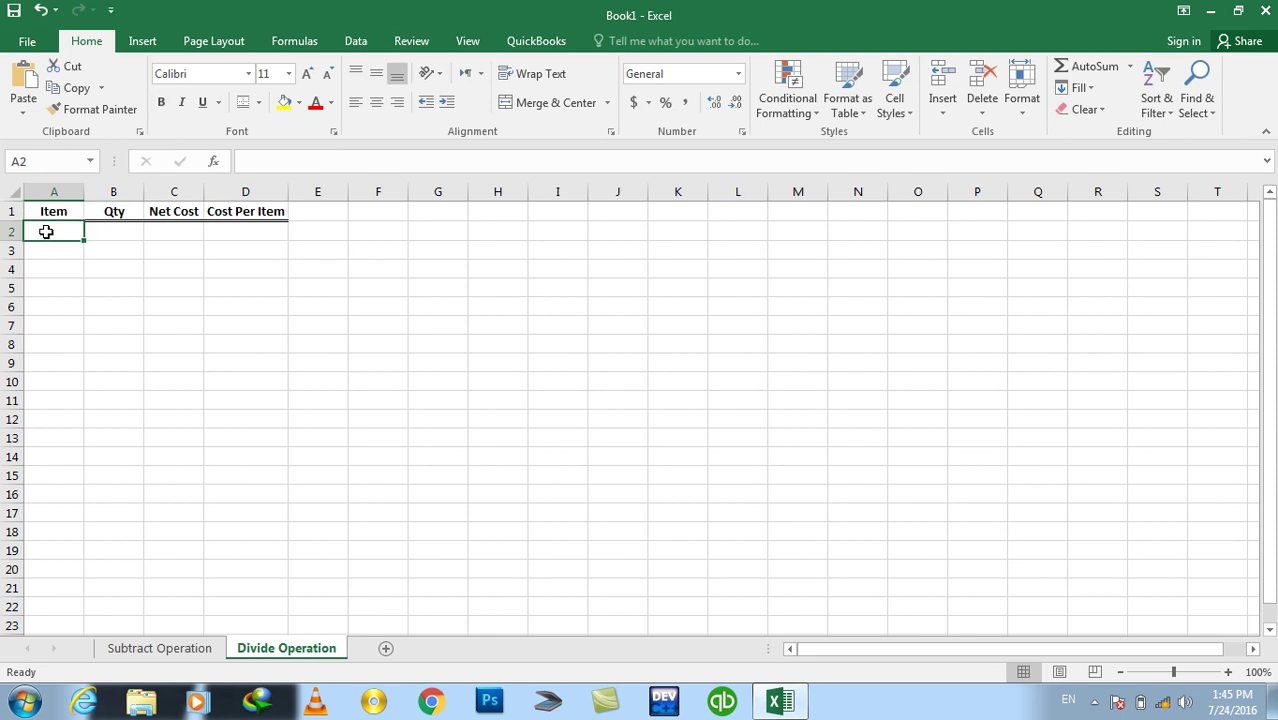
- Enter 1TB HDD with Qty 20 and Net Cost 550000 in row 2
text(1TB HDD)
key(Tab)
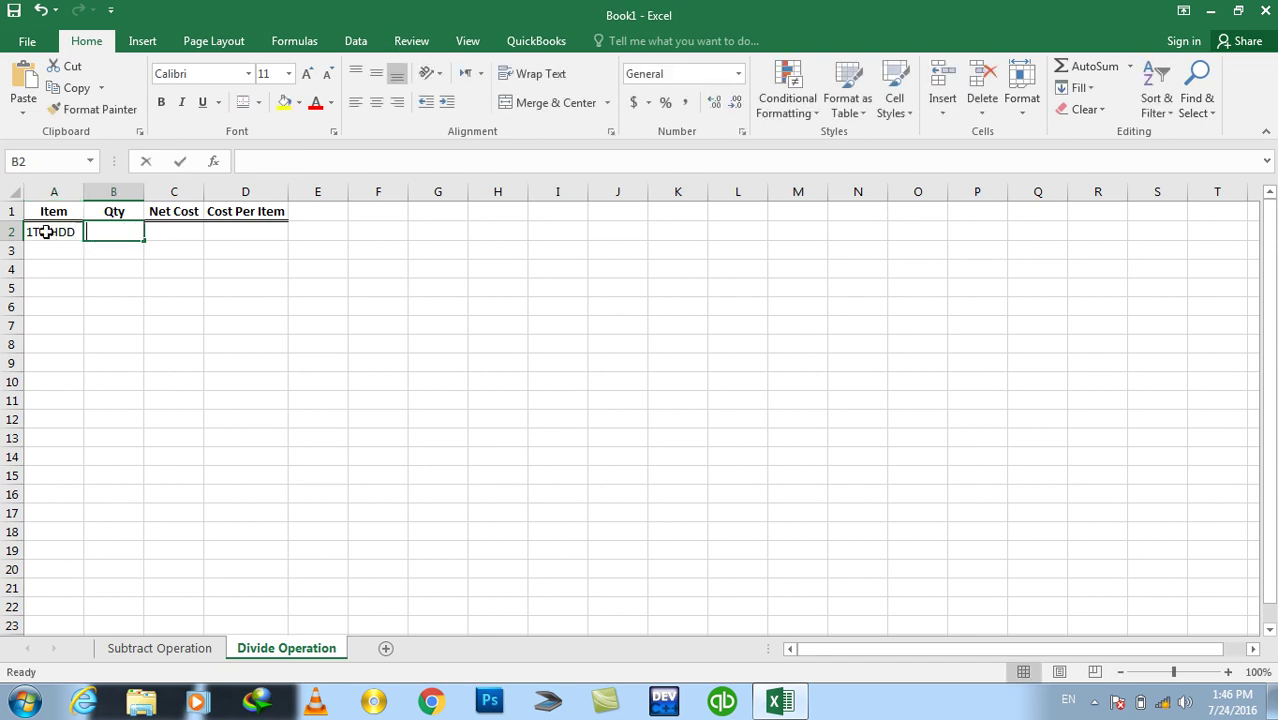
text(20)
key(Tab)
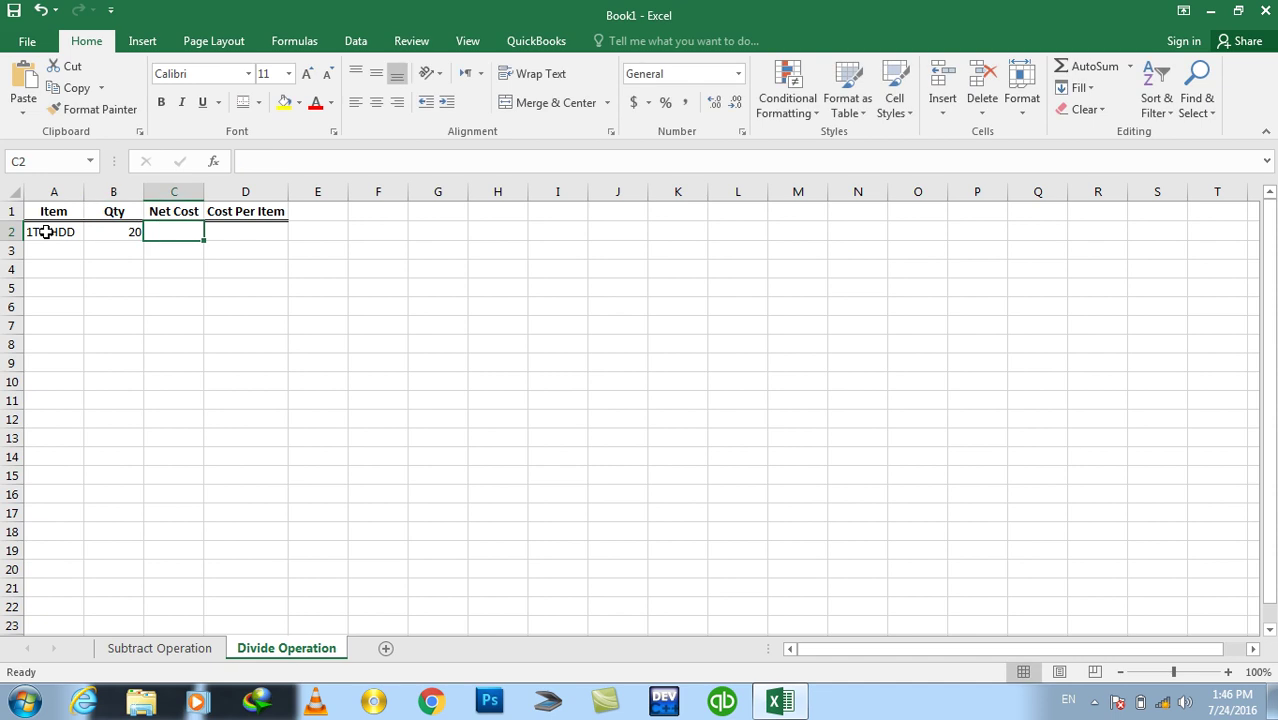
text(550000)
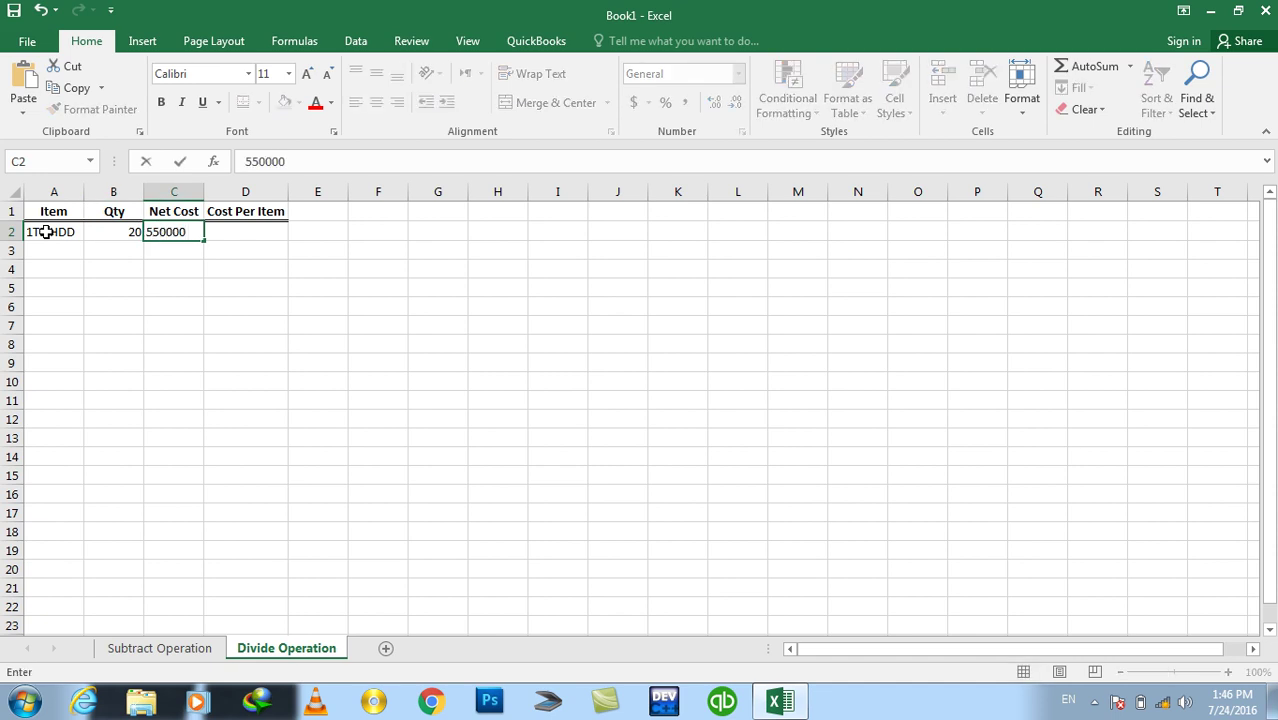
key(Return)
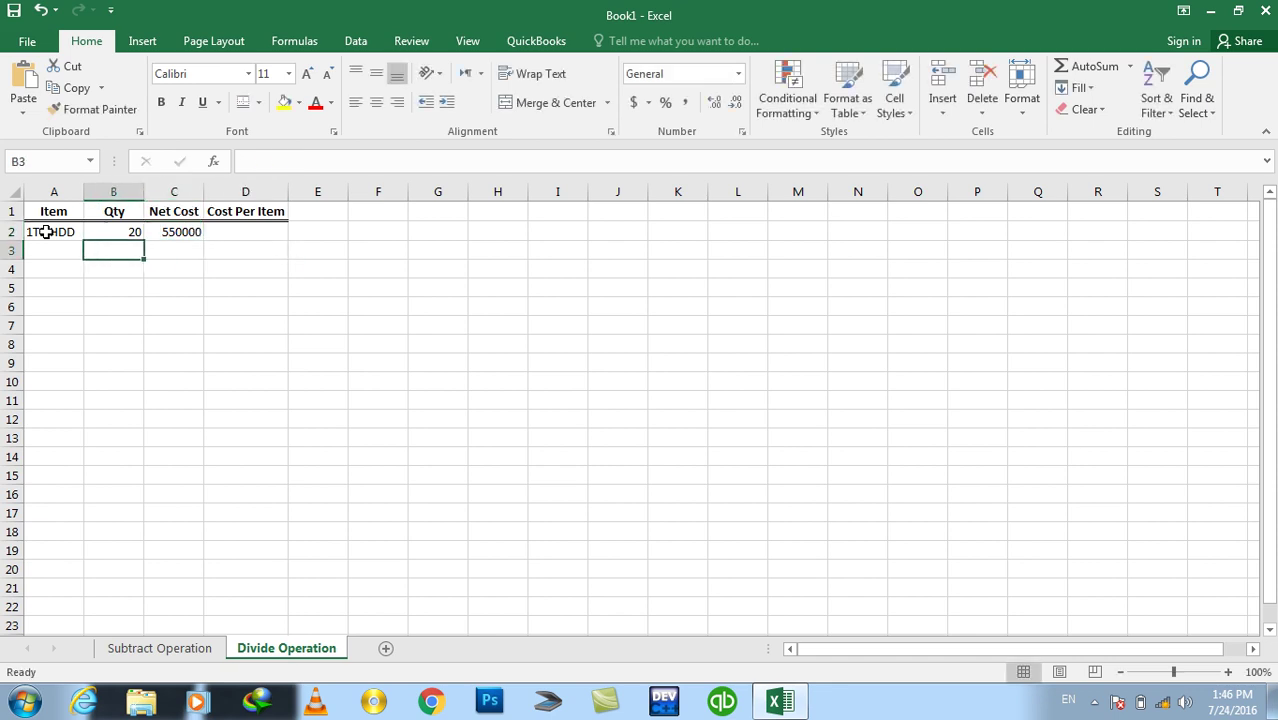
- Enter CPU with Qty 30 and Net Cost 1000000 in row 3
text(CPY)
key(BackSpace)
text(U)
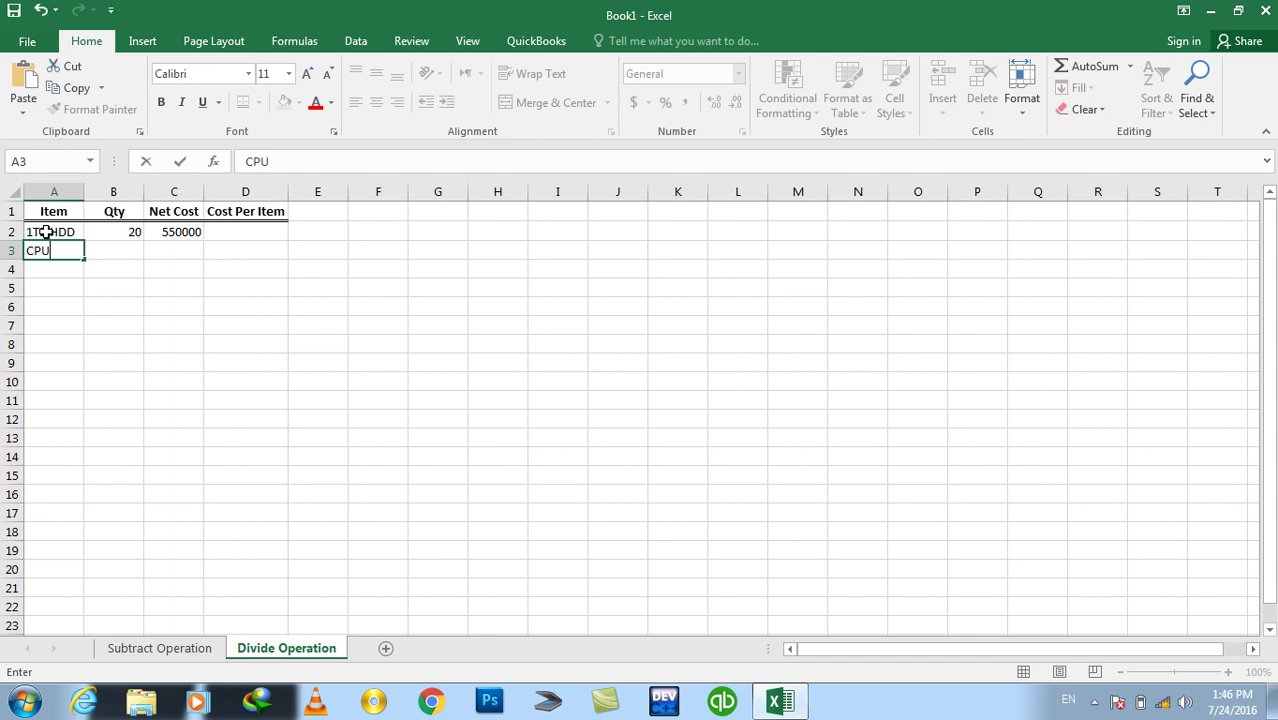
key(Tab)
text(30)
key(Tab)
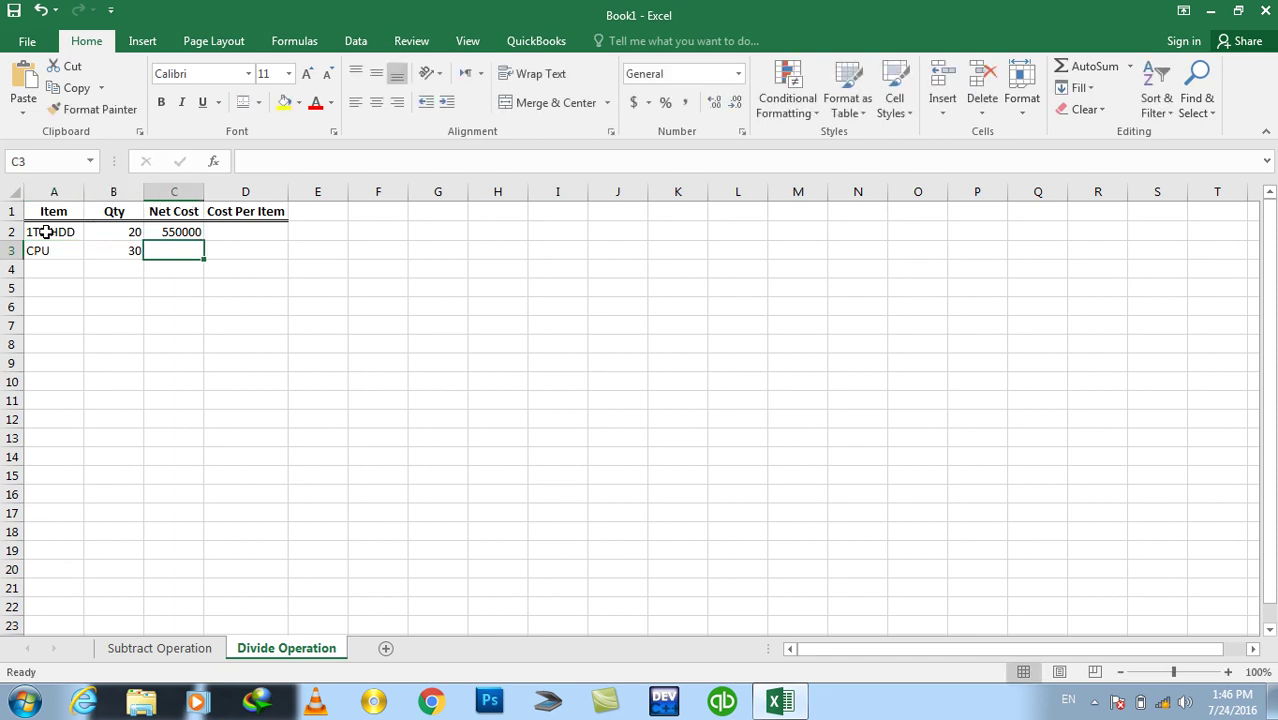
text(1000000)
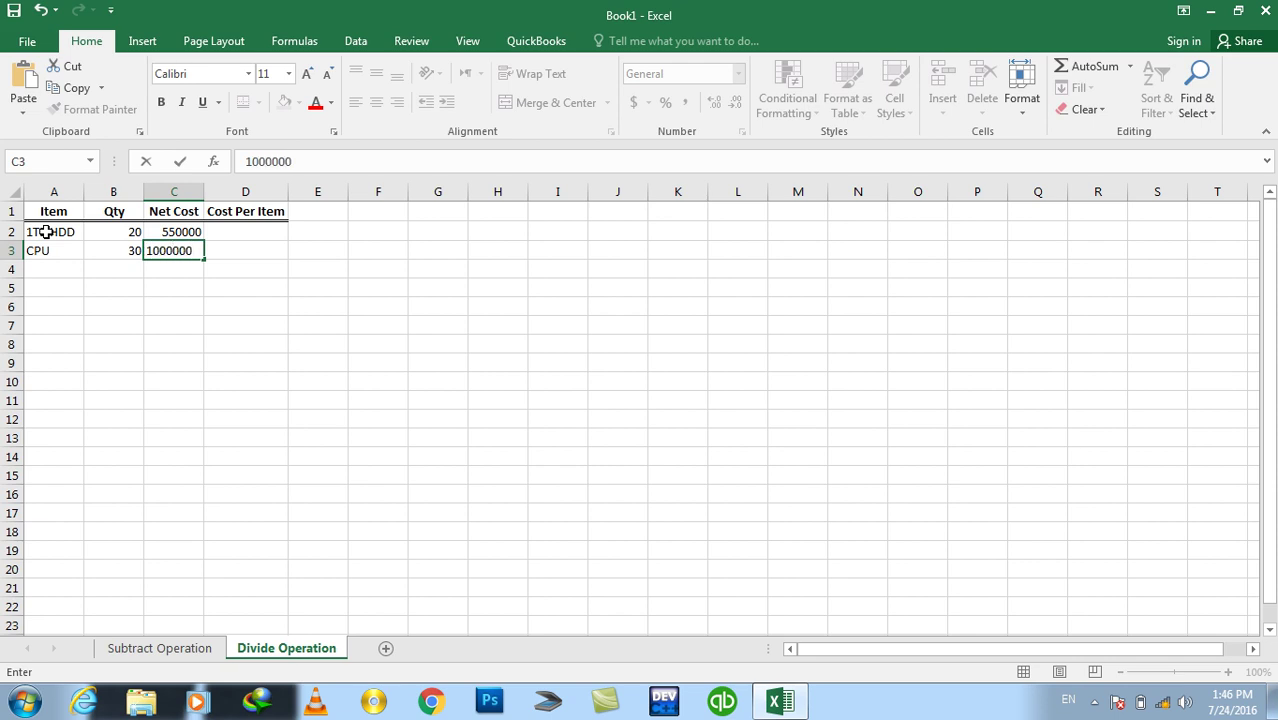
key(Tab)
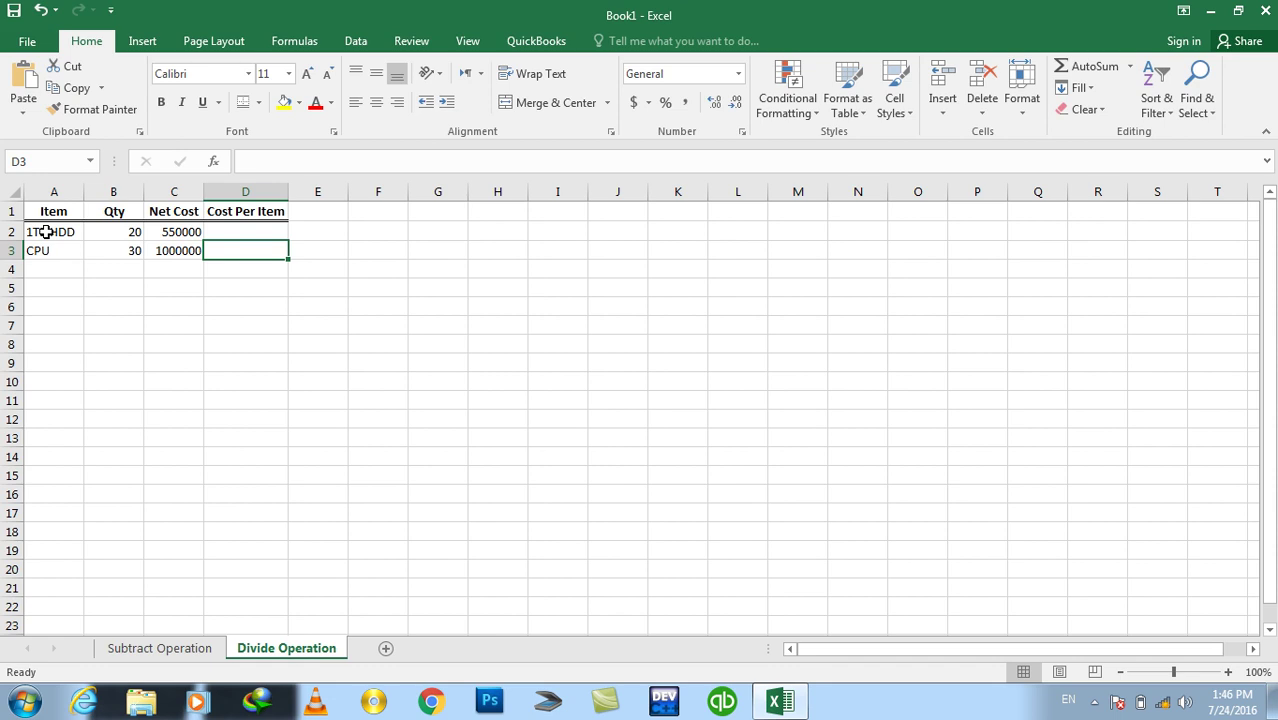
key(Up)
- Enter =C2/B2 in D2 and fill it down to D3 with Ctrl+D
text(=)
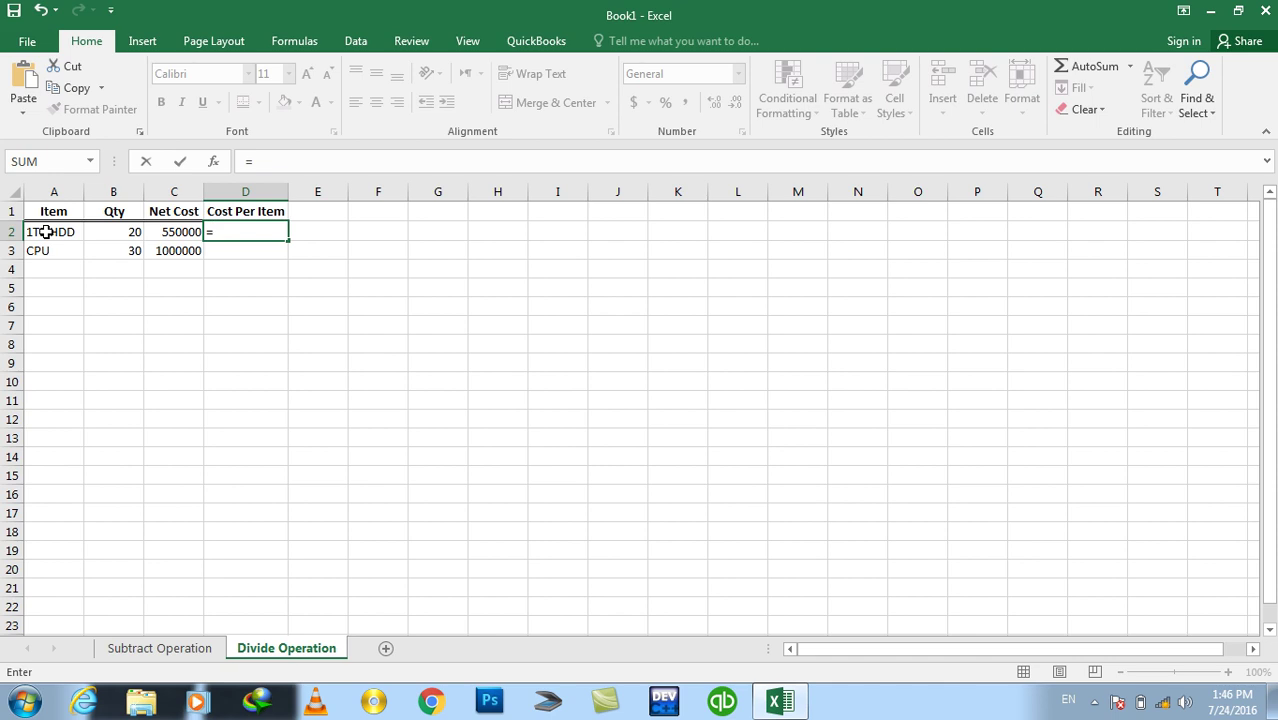
key(Left)
text(/)
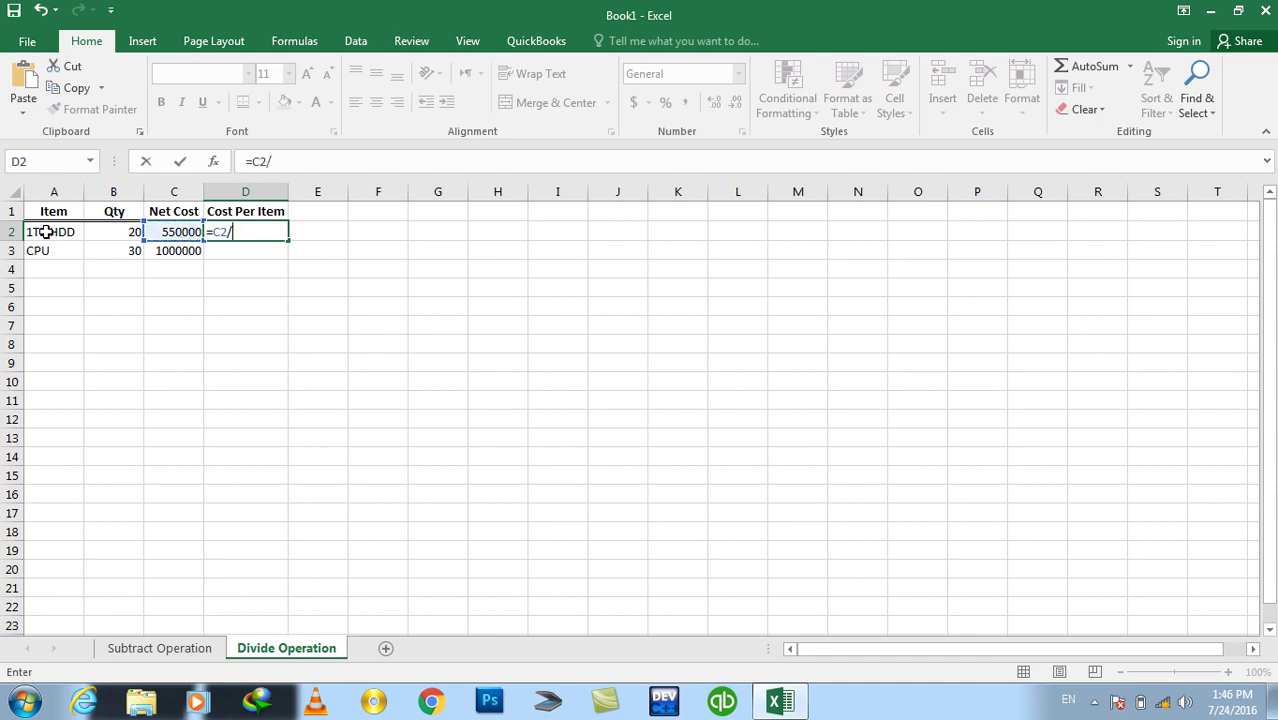
key(Left)
key(Left)
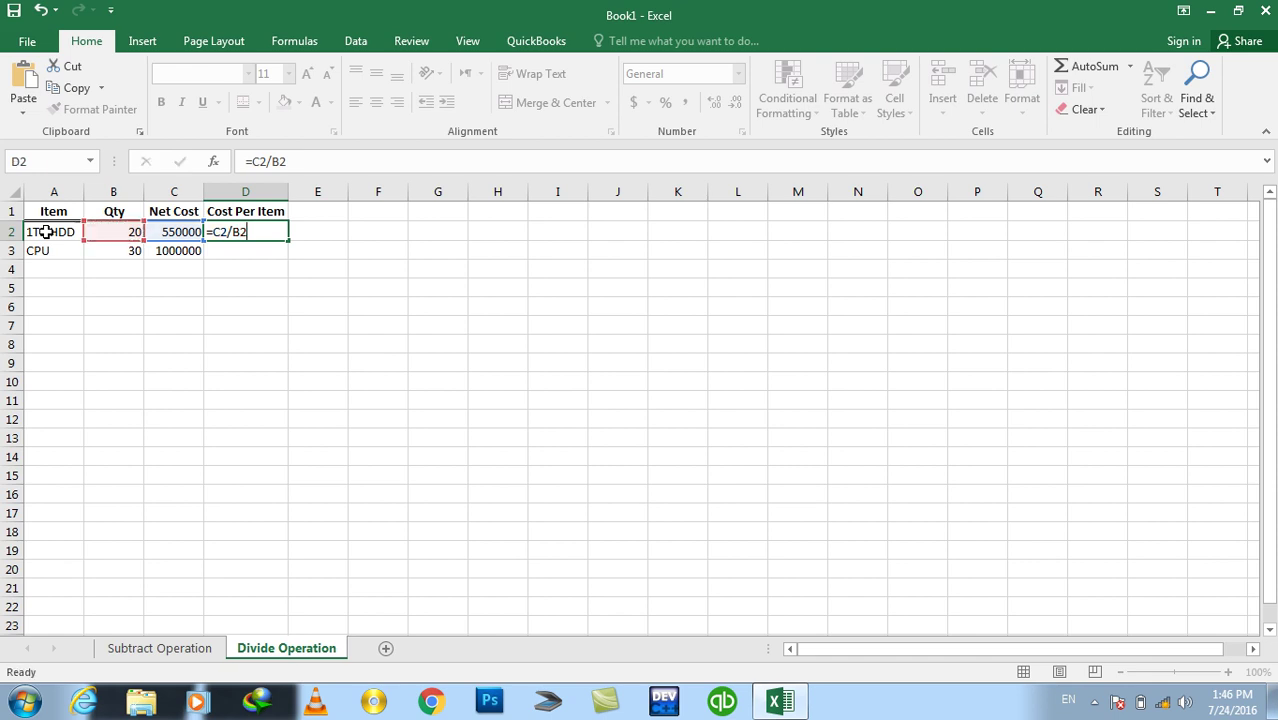
key(Return)
key(Up)
key(shift+Down)
key(shift+Down)
key(shift+Up)
key(ctrl+d)
- Change the Net Cost values to 200000 in C2 and 300000 in C3
key(Left)
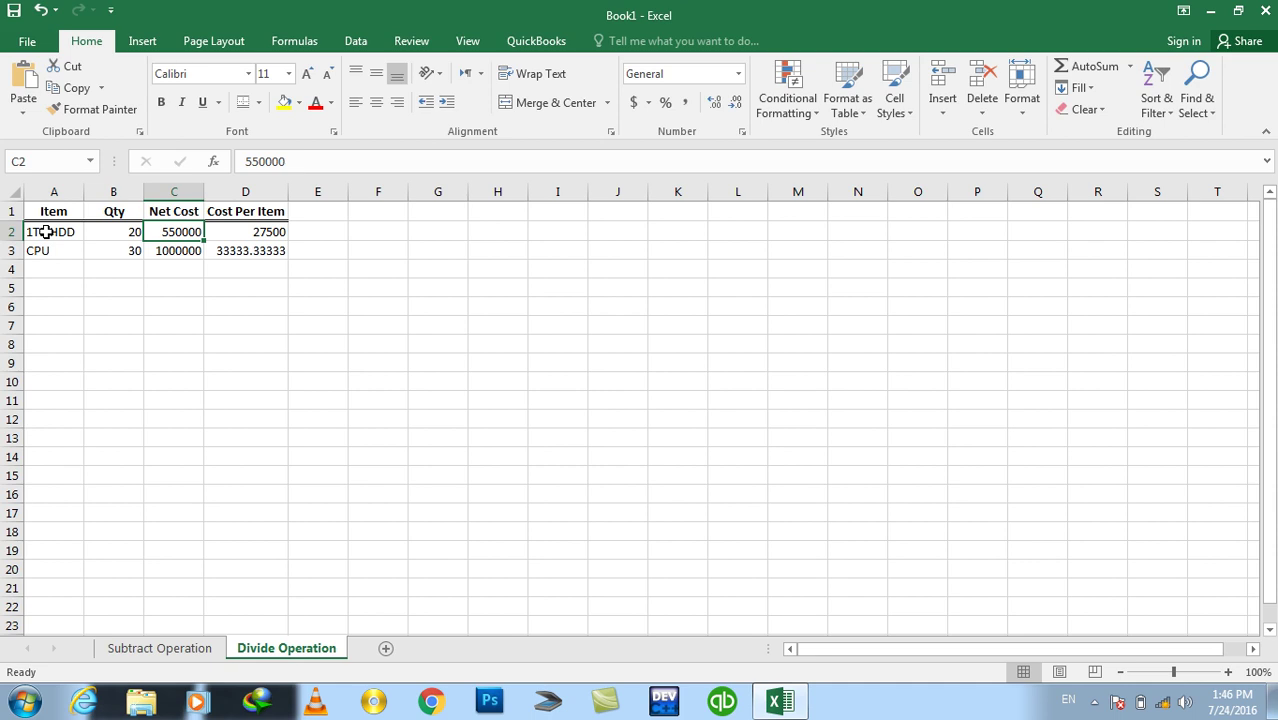
text(200000)
key(Return)
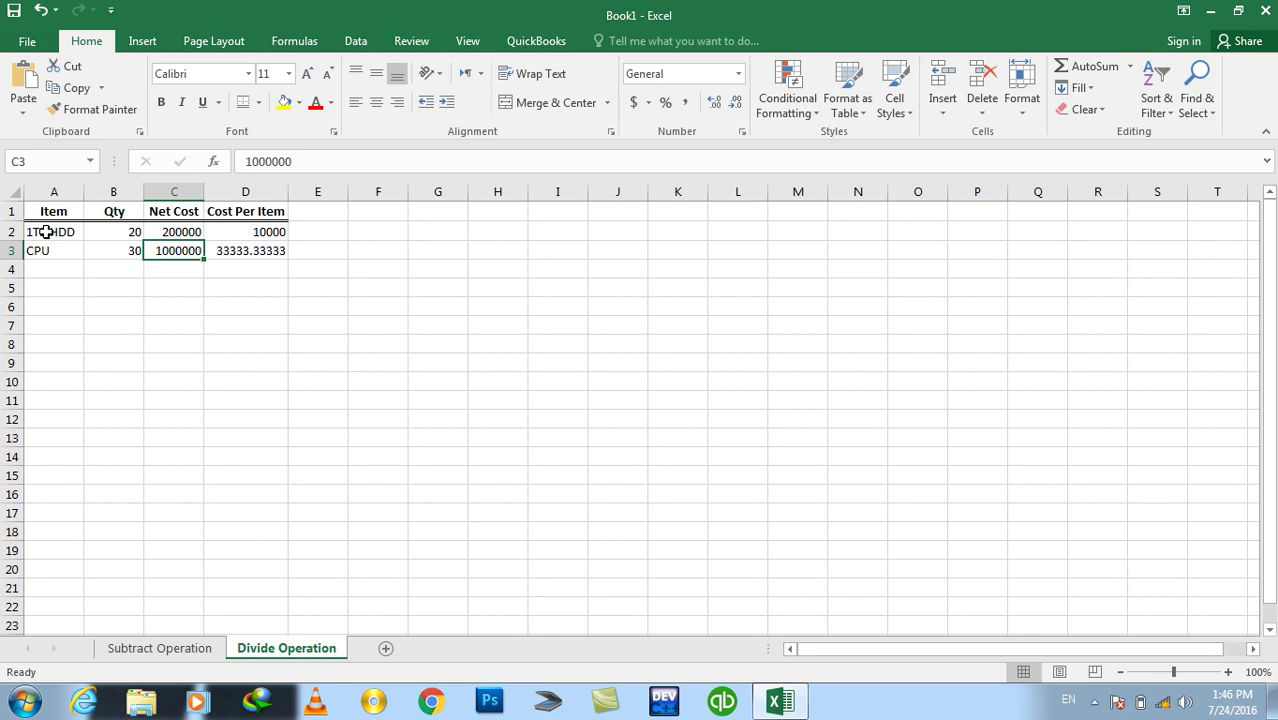
text(300000)
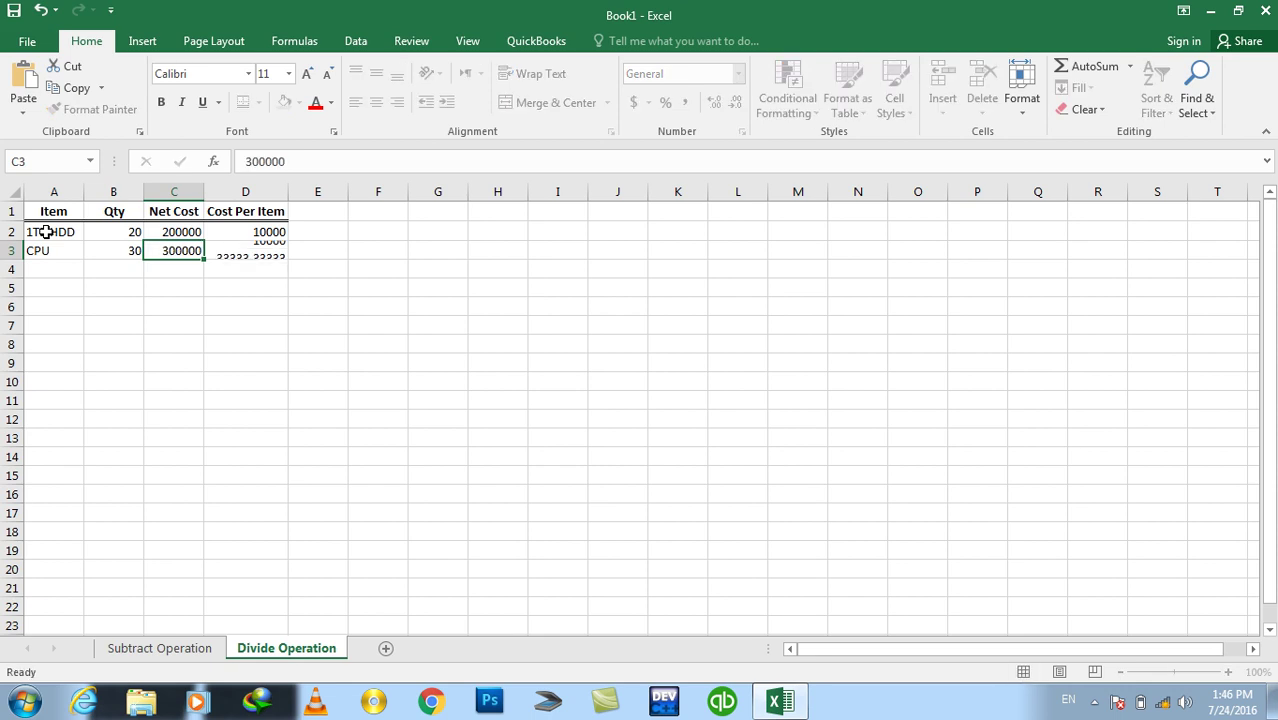
key(Return)
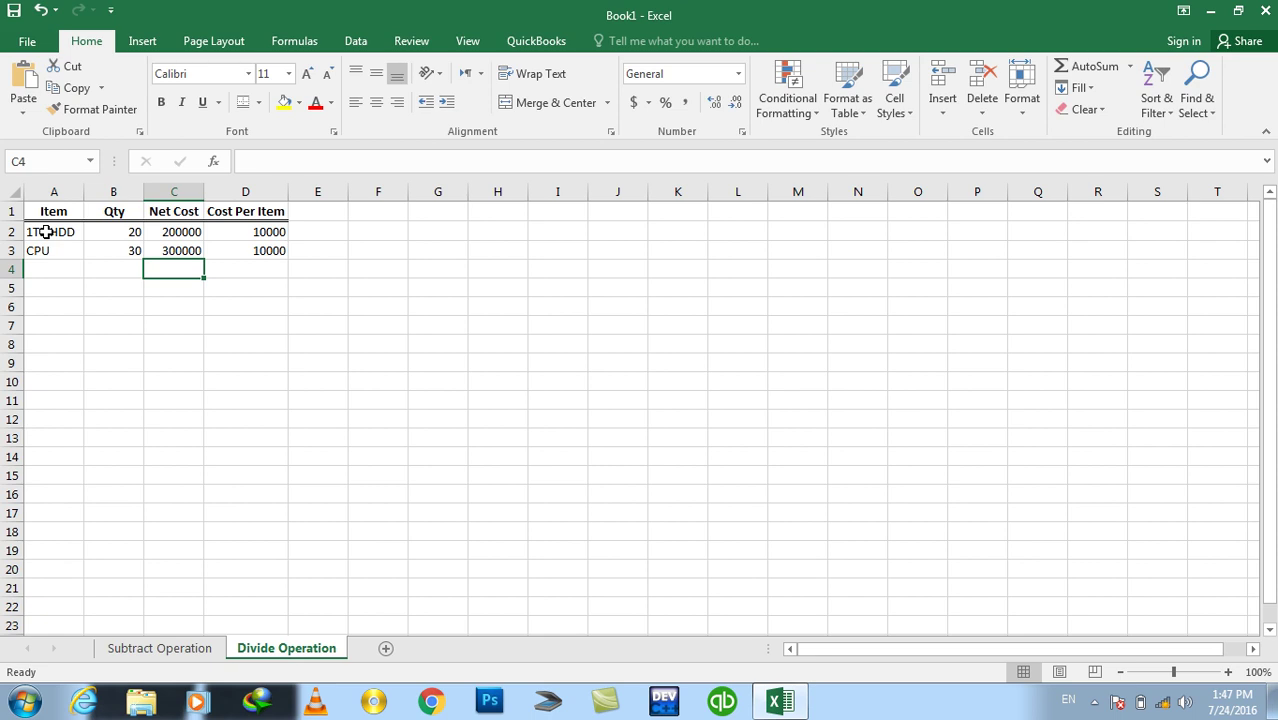
- Type the headers Item and Price in A5 and B5
key(Down)
key(Down)
key(Left)
key(Left)
key(Up)
text(Item)
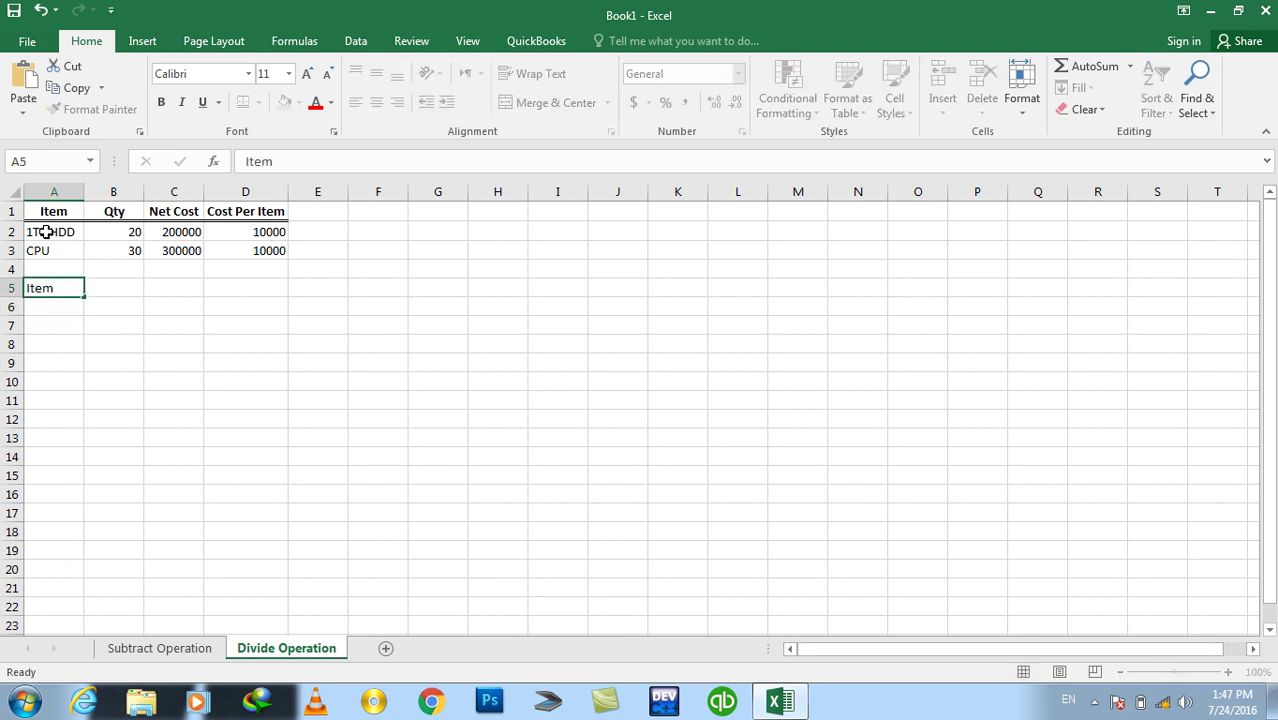
key(Tab)
text(Co)
key(BackSpace)
key(BackSpace)
text(Price)
key(Tab)
- Add the headers Qty and Net Price in C5 and D5
text(Qty)
key(Escape)
text(Qty)
key(Tab)
text(Net )
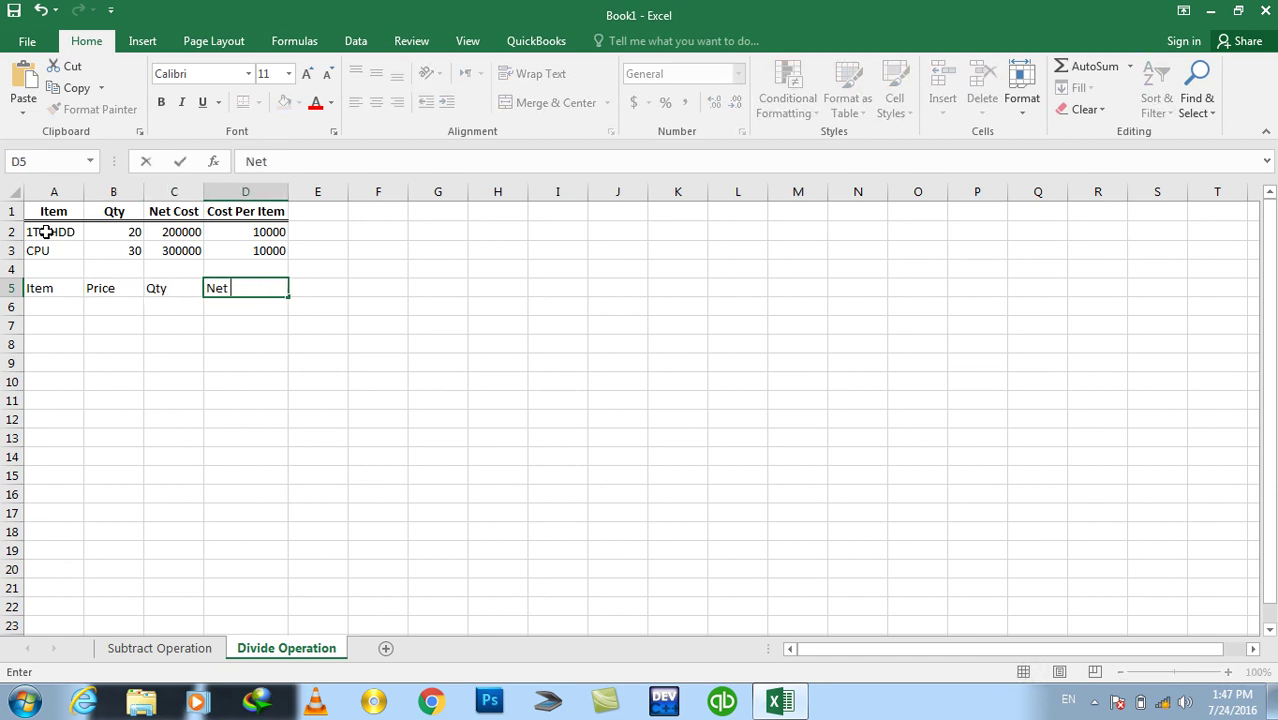
text(Price)
key(Return)
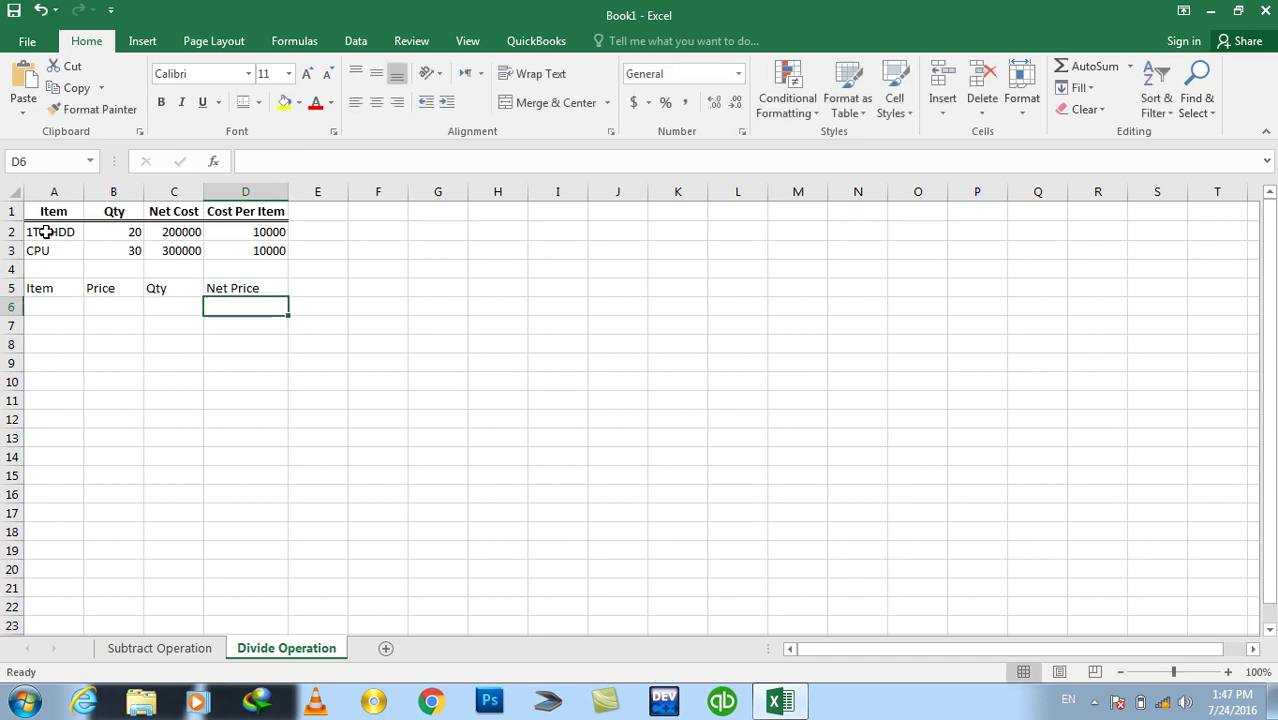
key(Up)
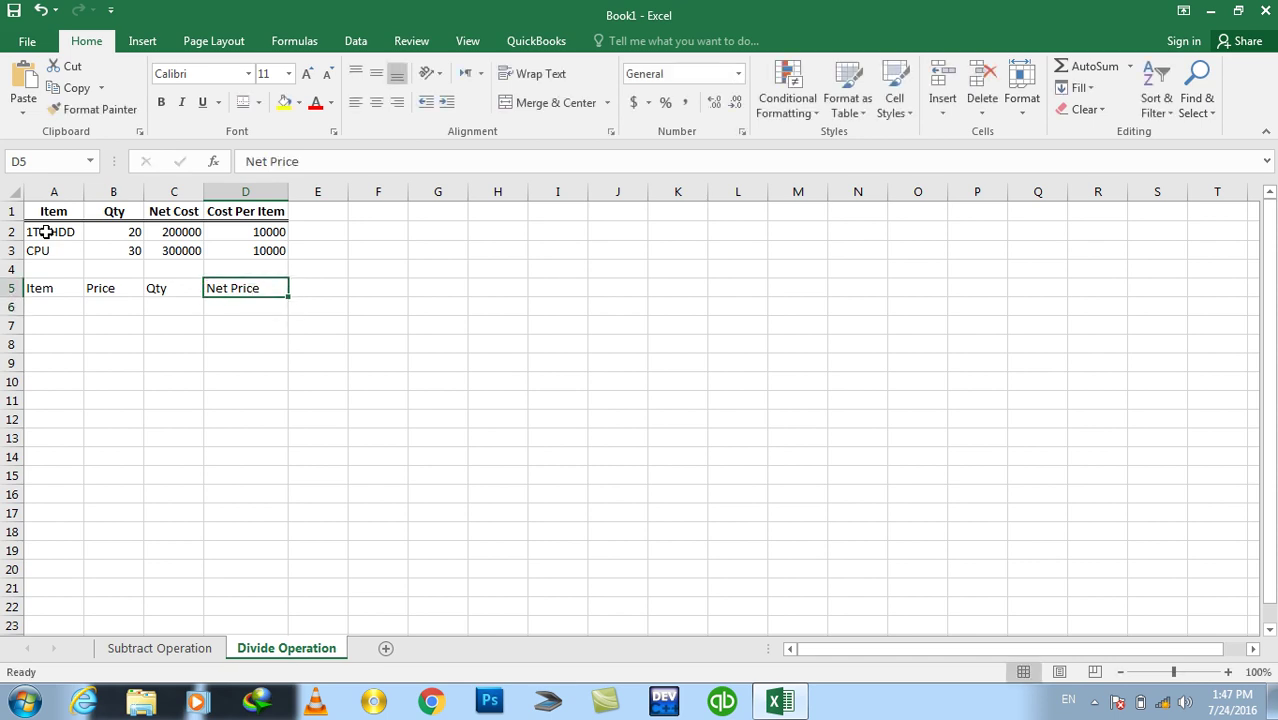
- Clear the Item, Price, Qty and Net Price headers from row 5
key(Delete)
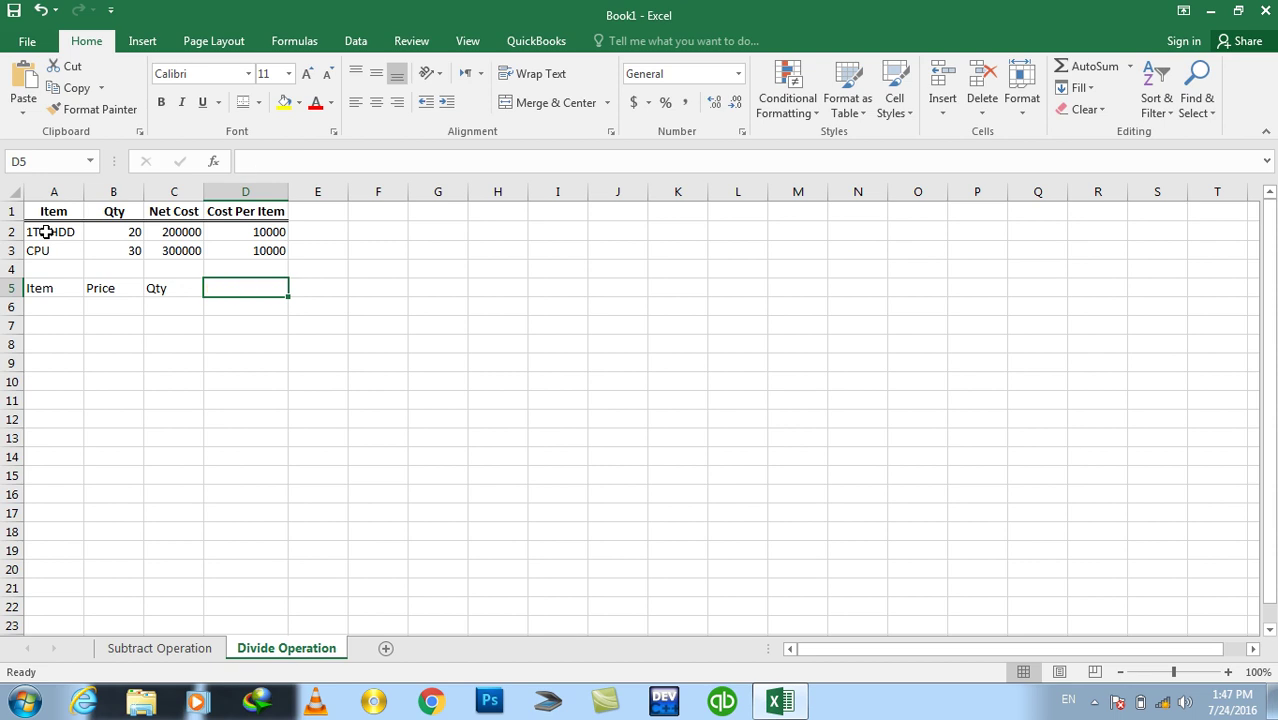
key(Left)
key(Left)
key(Delete)
key(Right)
key(Delete)
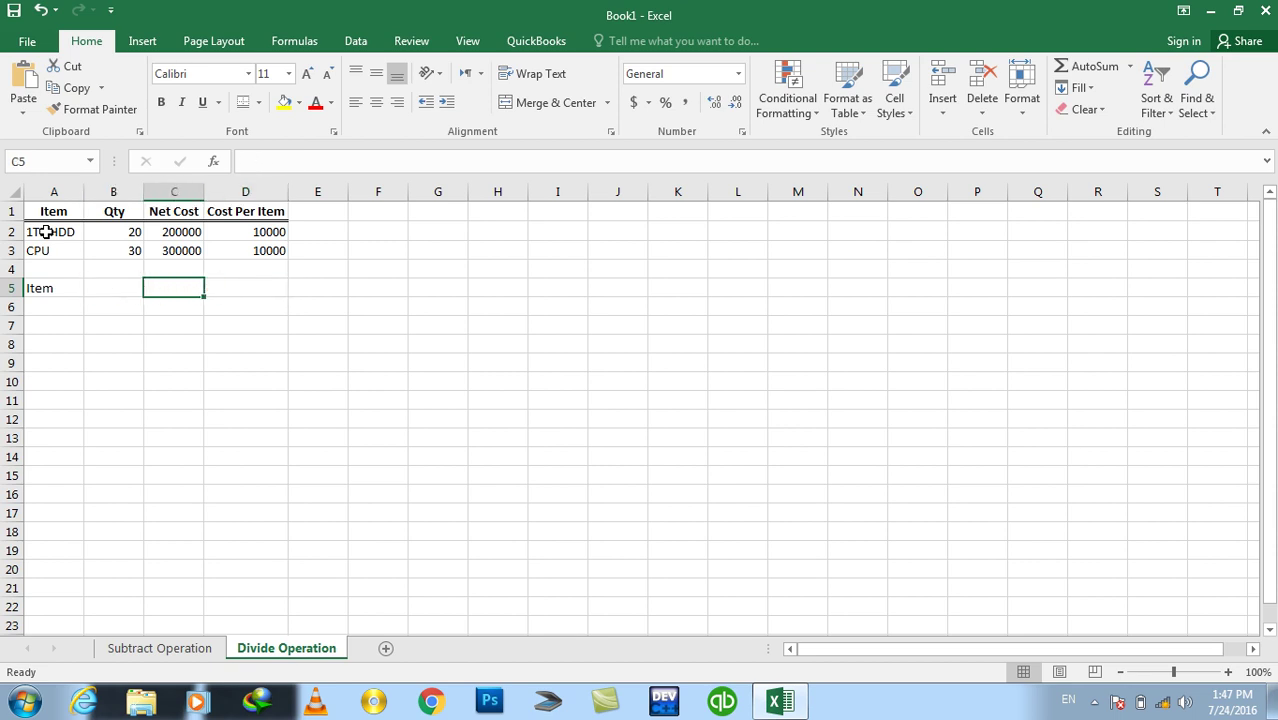
key(Left)
key(Left)
key(Delete)
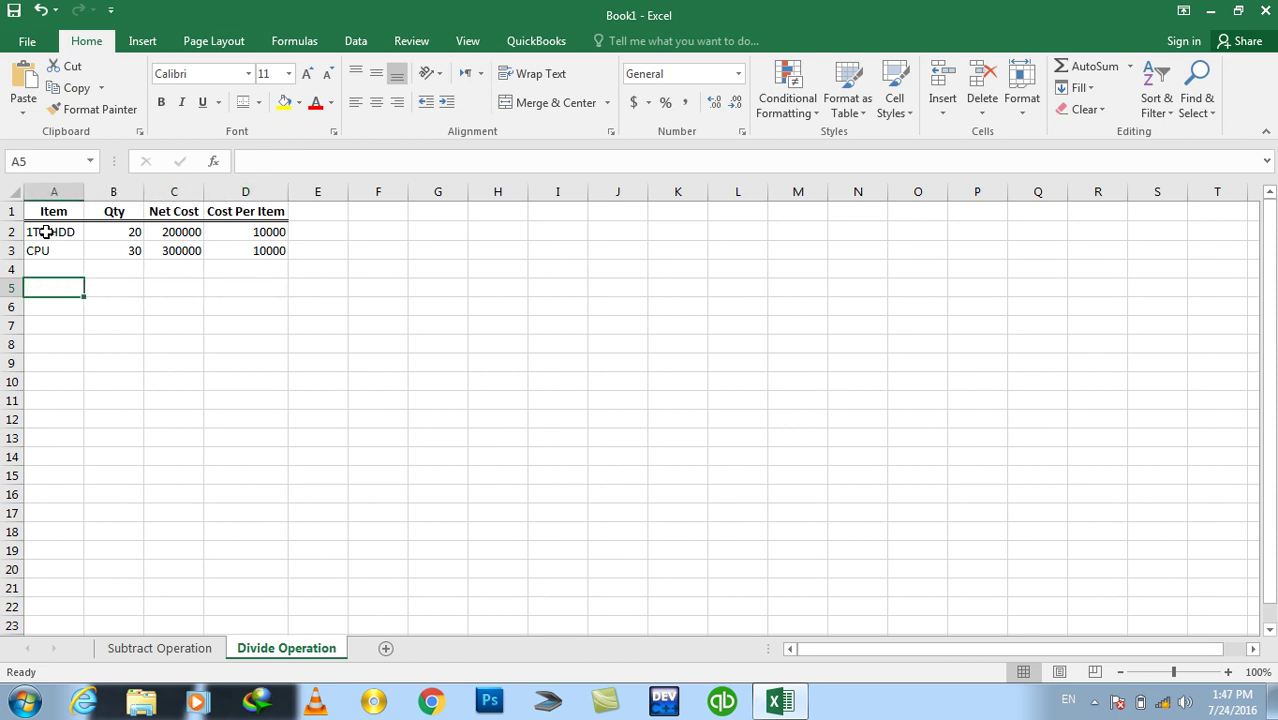
text(Em)
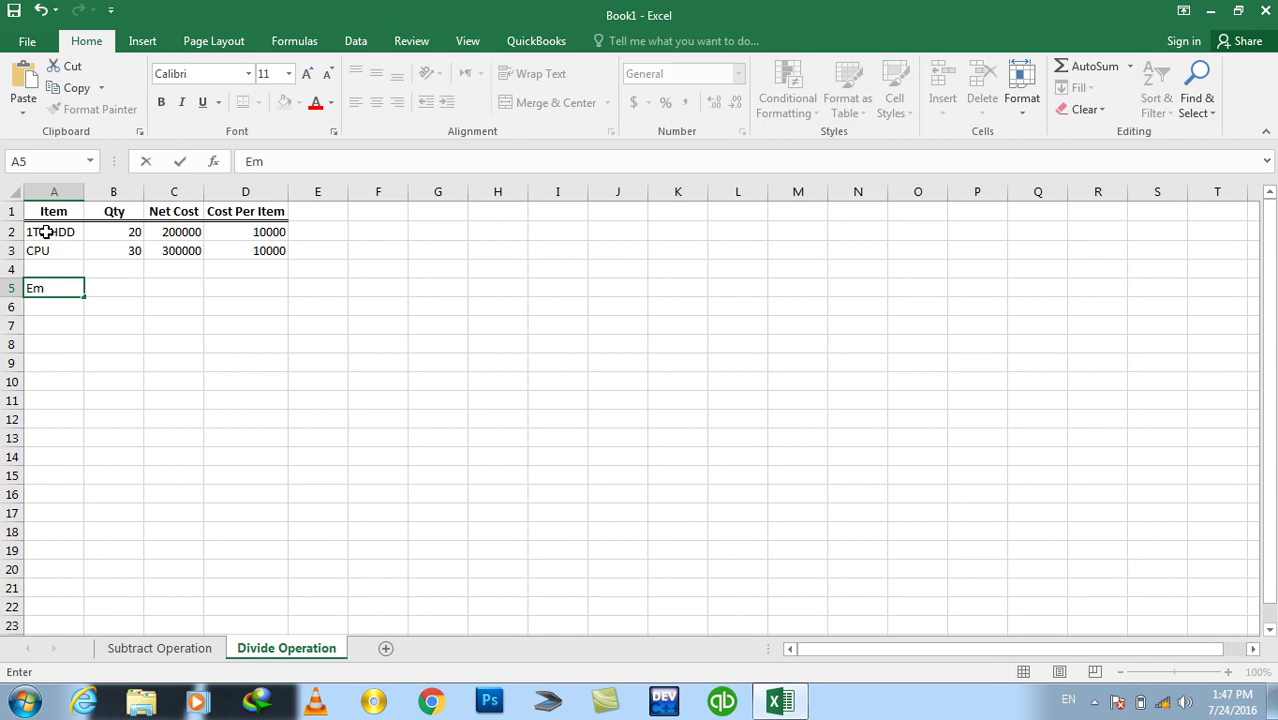
key(Escape)
- Type the headers EmpName in G1 and Post in H1
key(Right)
key(Right)
key(Right)
key(Right)
key(Right)
key(Right)
key(Right)
key(Right)
key(Up)
key(Up)
key(Up)
key(Up)
key(Left)
key(Left)
text(EmpName)
key(Tab)
text(Post)
key(ctrl+Return)
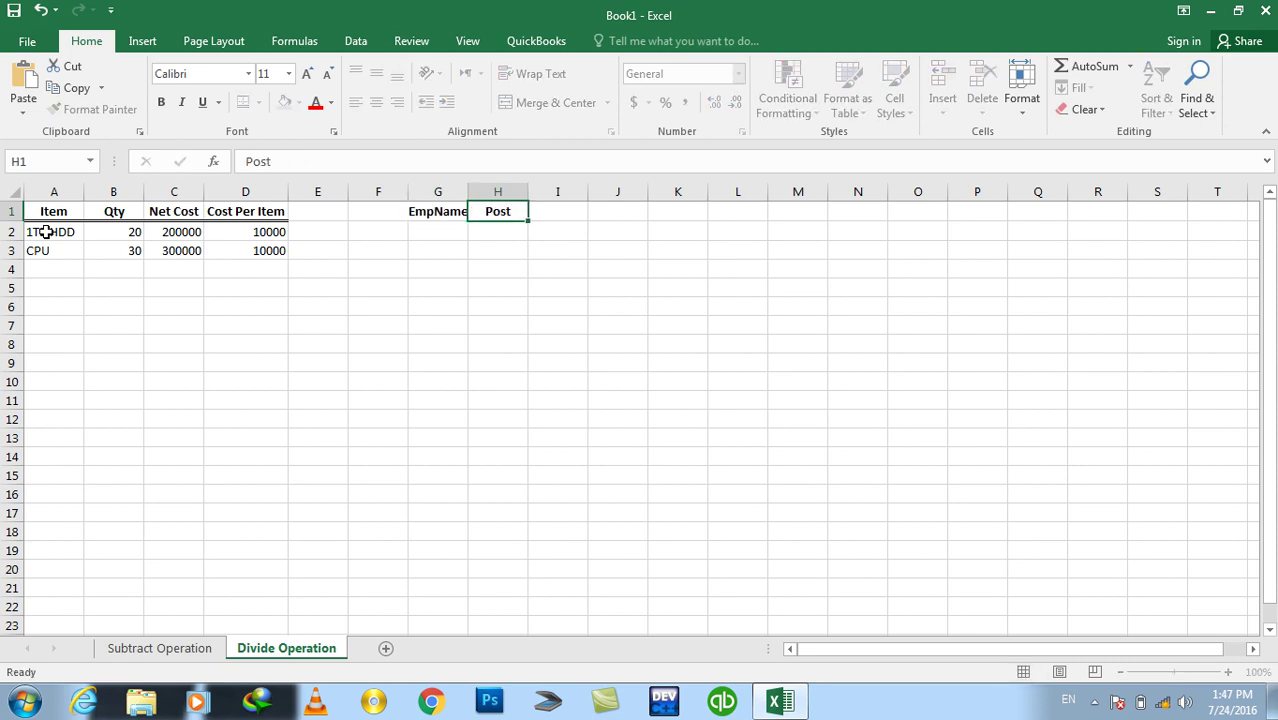
key(Tab)
- Add the headers Monthly Salary in I1 and Daily Salary in J1
text(Monthly Salary)
key(Tab)
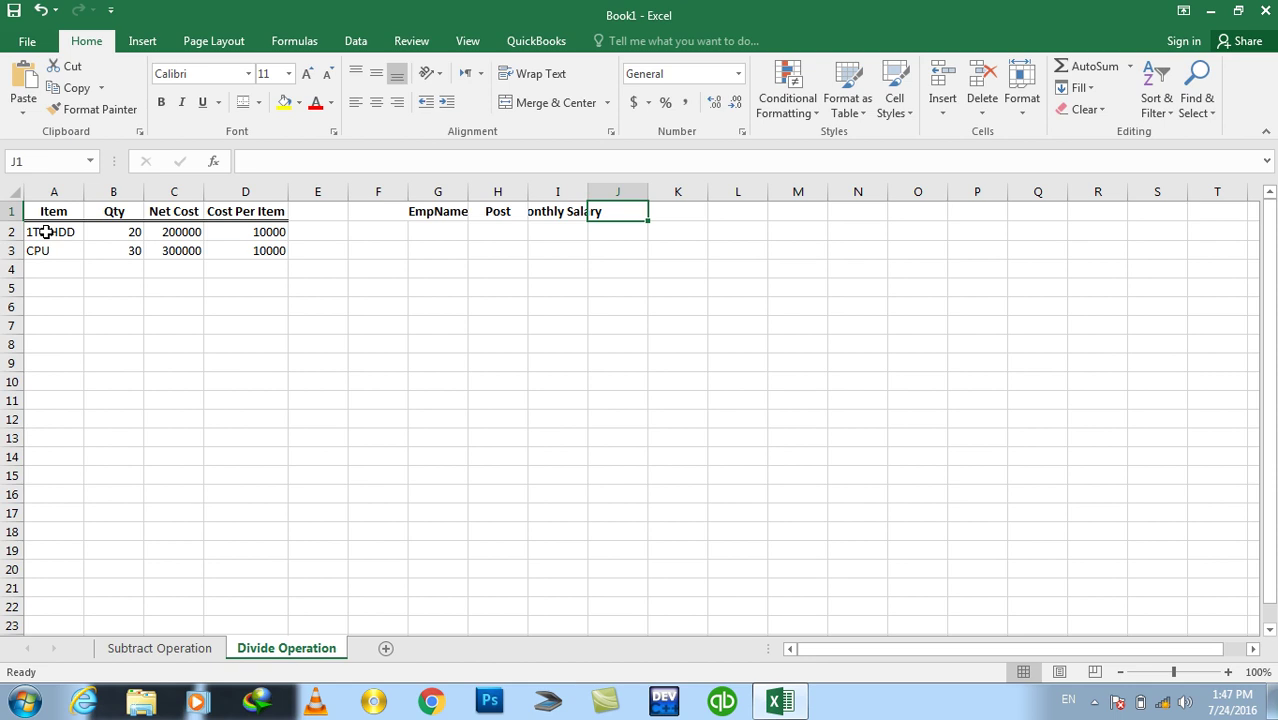
text(Annaul Salary)
key(Escape)
text(Daily Salary)
key(Tab)
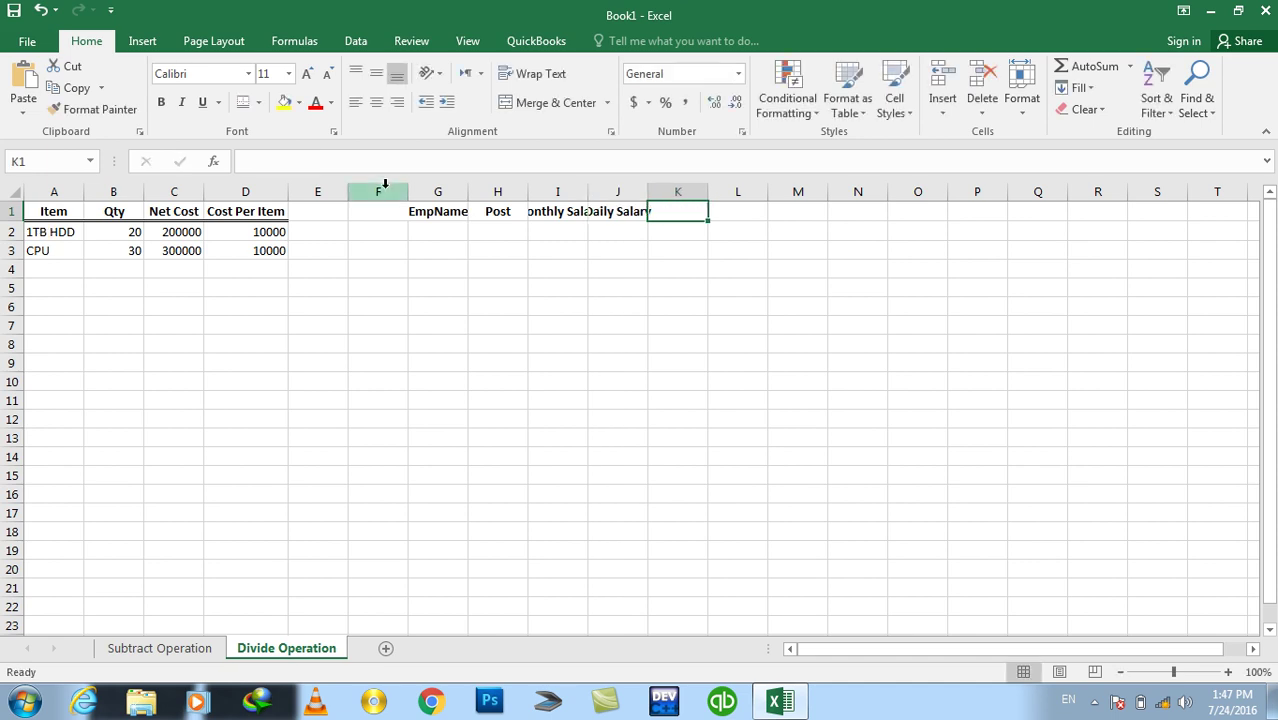
- Widen columns I, J and G to fit the salary headers and names
drag(588, 191, 622, 191)
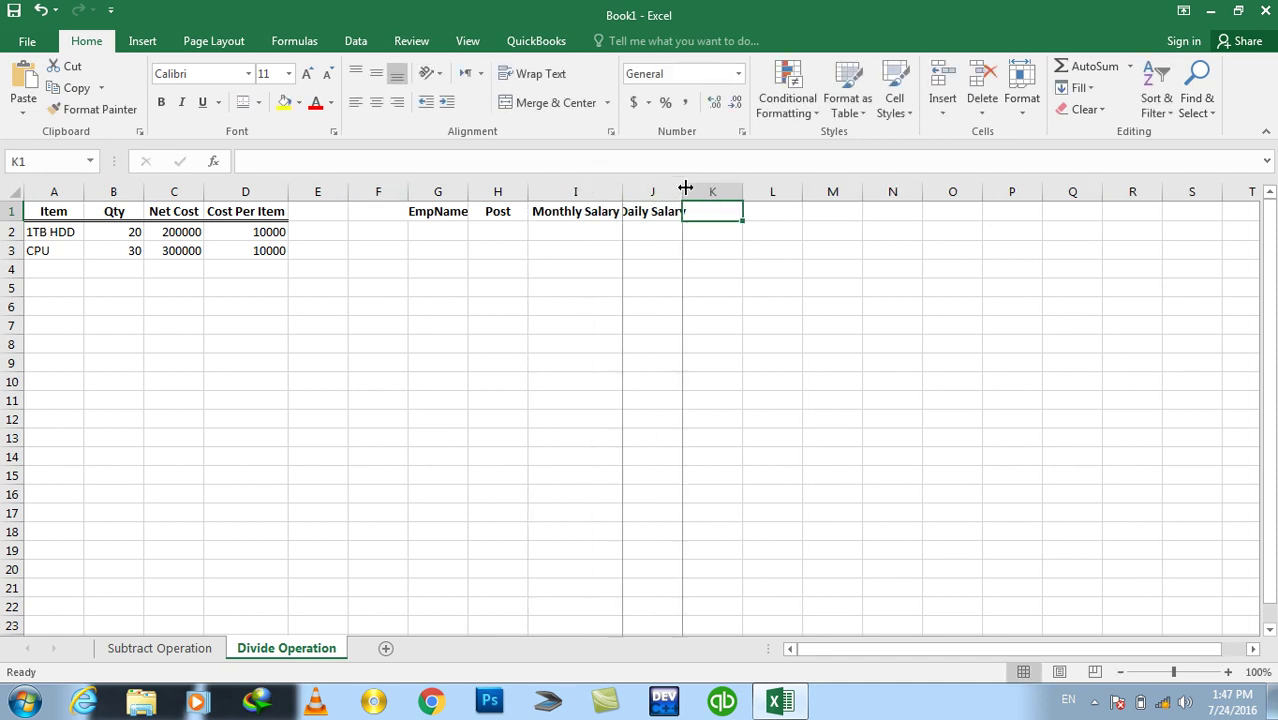
double_click(682, 188)
drag(462, 200, 474, 200)
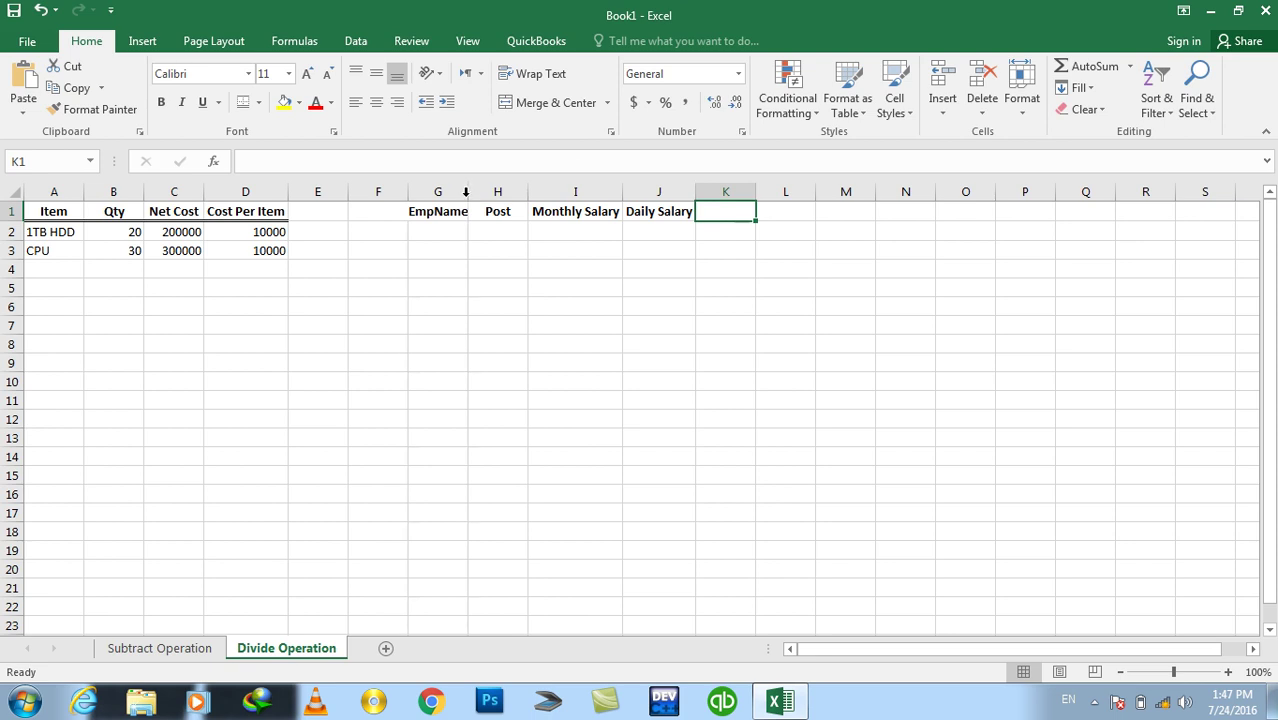
- Enter the employee's name, post Doctor and monthly salary 30000 in G2:I2
click(447, 227)
text(Ajmal)
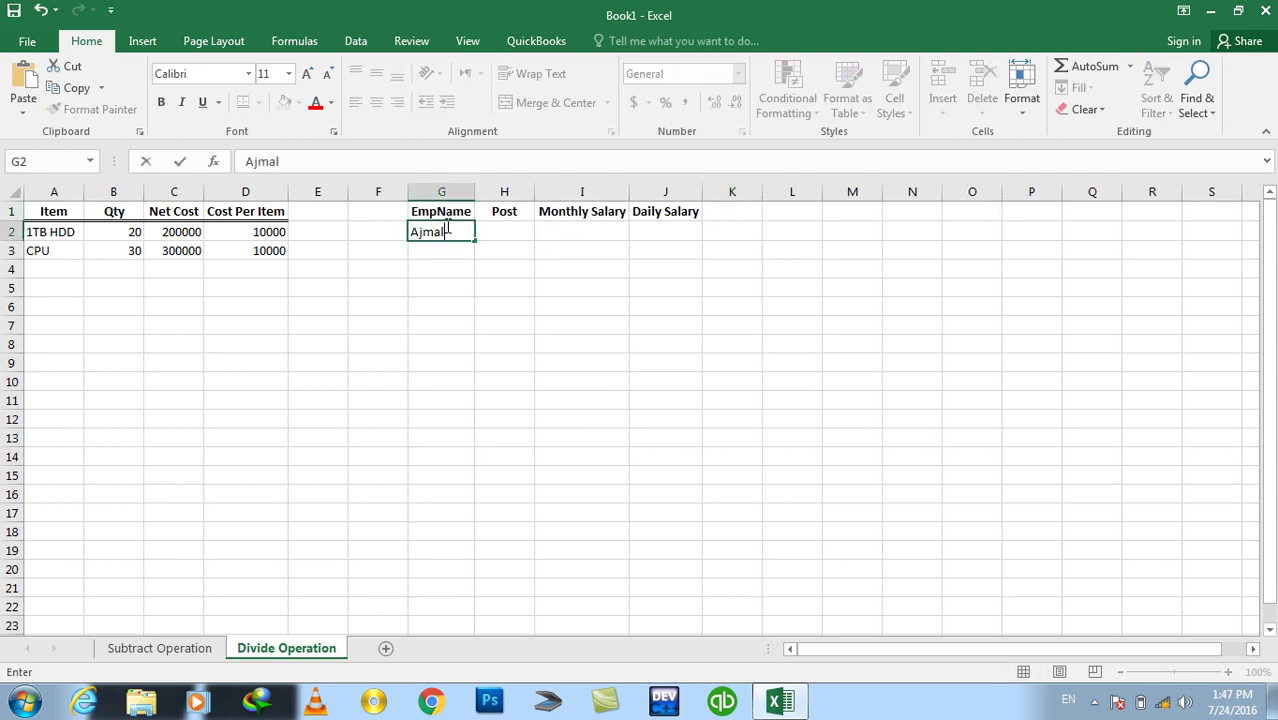
key(Tab)
text(Doctgytor)
key(BackSpace)
key(BackSpace)
key(BackSpace)
key(BackSpace)
key(BackSpace)
text(or)
key(Tab)
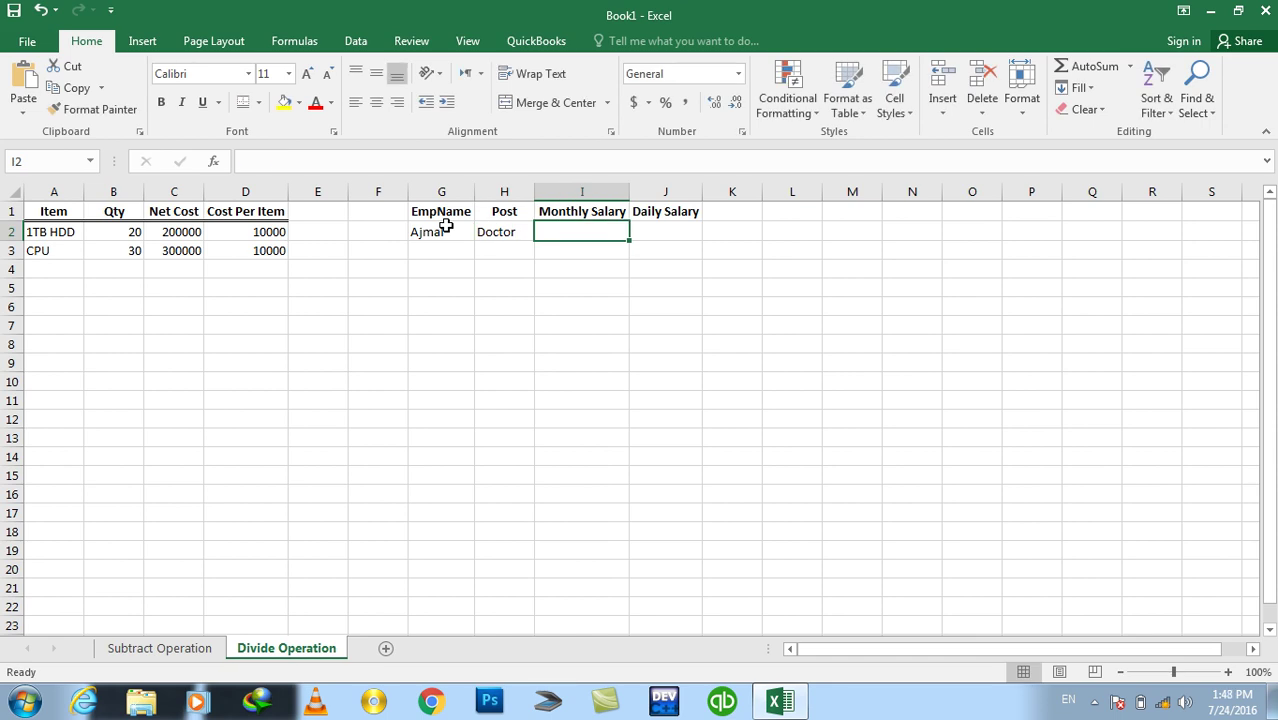
text(3000)
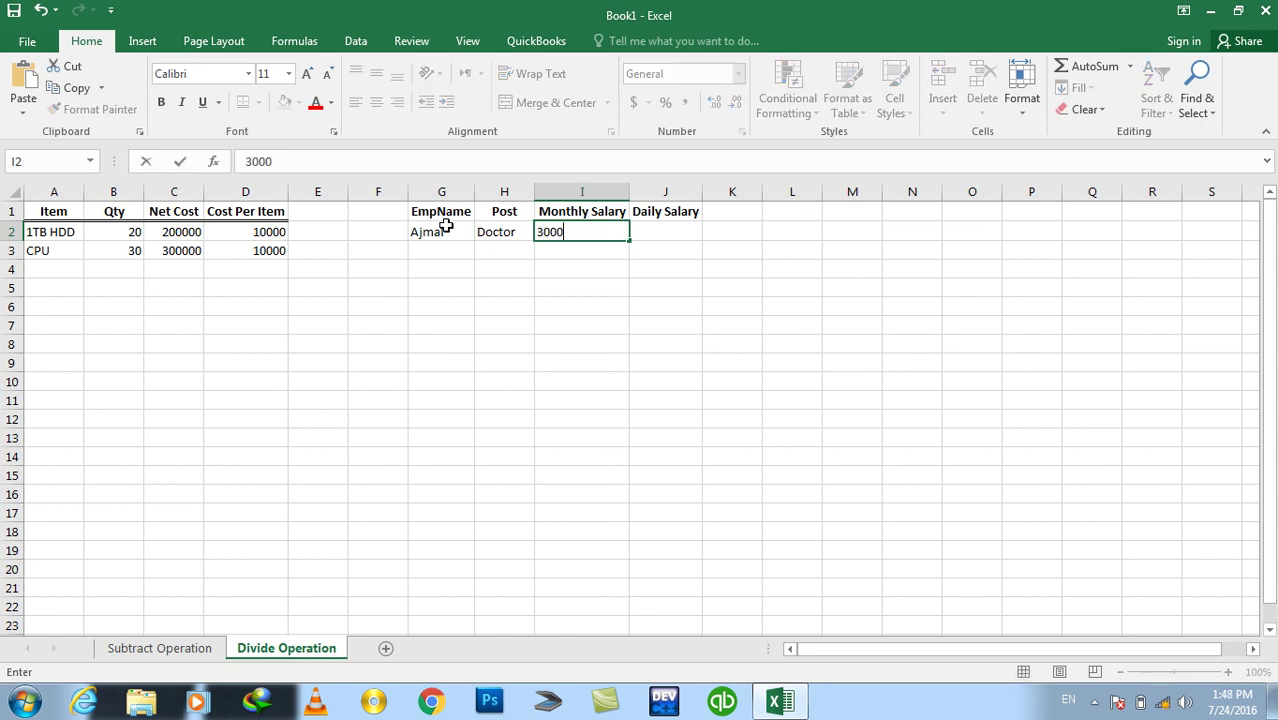
text(0)
key(Tab)
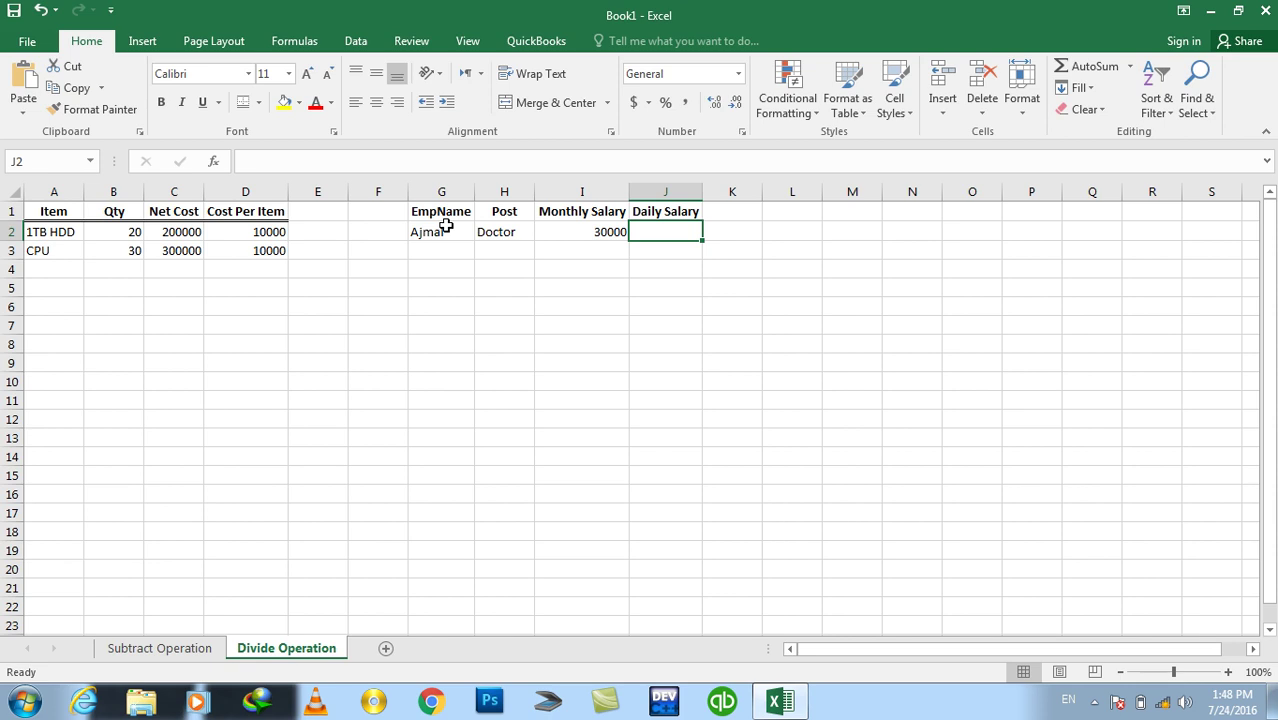
- Enter =I2/30 in J2 so the daily salary shows 1000
text(=)
key(Left)
text(/30)
key(Return)
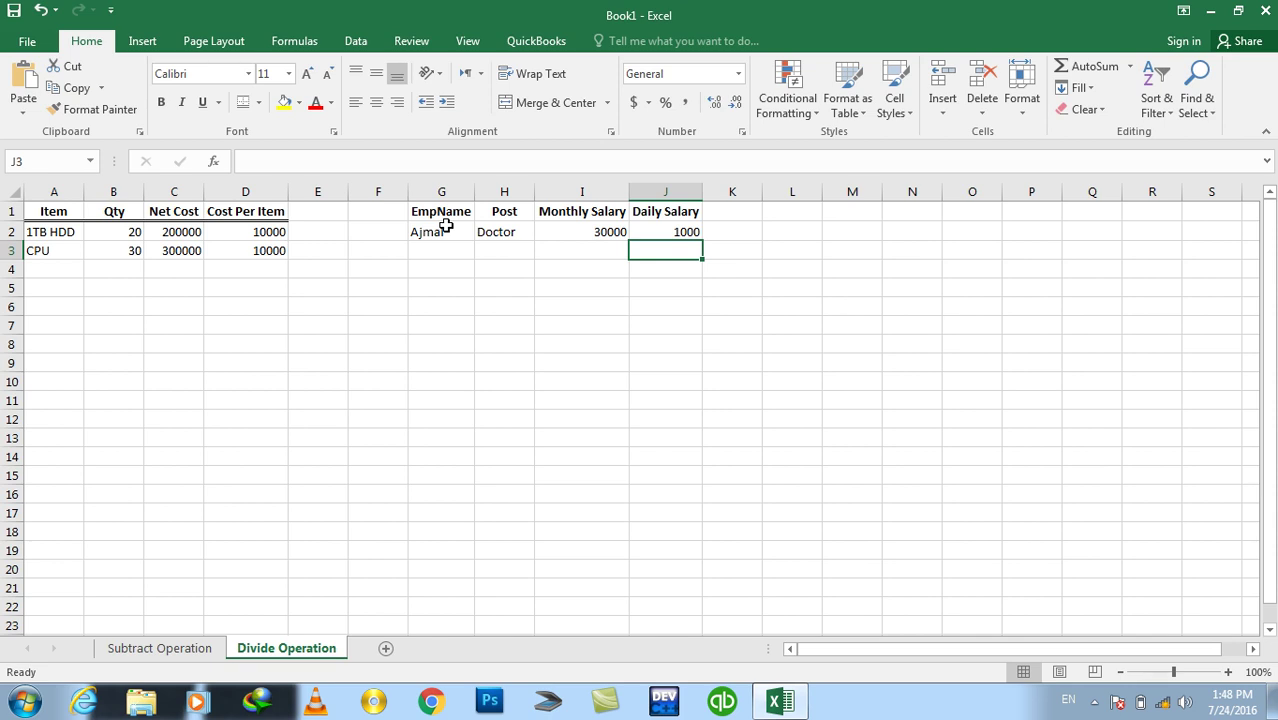
key(Right)
key(Up)
key(Up)
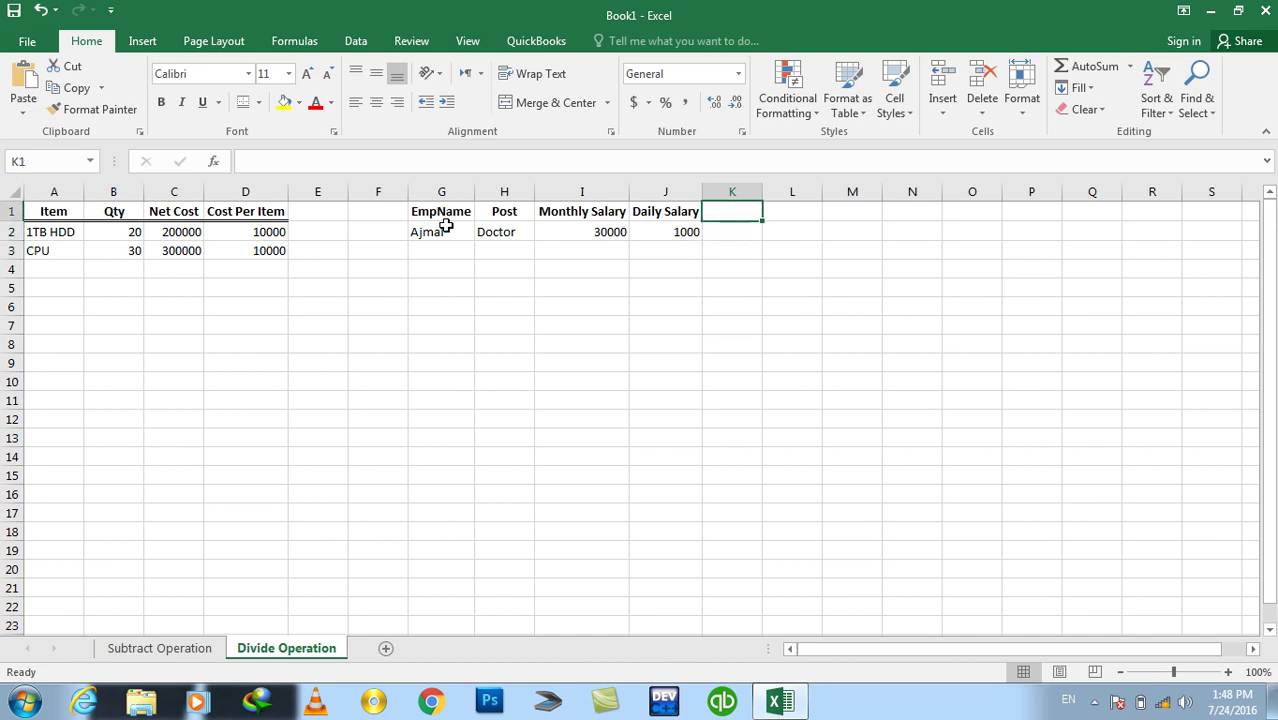
- Add the header Salary Per Hour in K1 and autofit column K
text(=)
key(Escape)
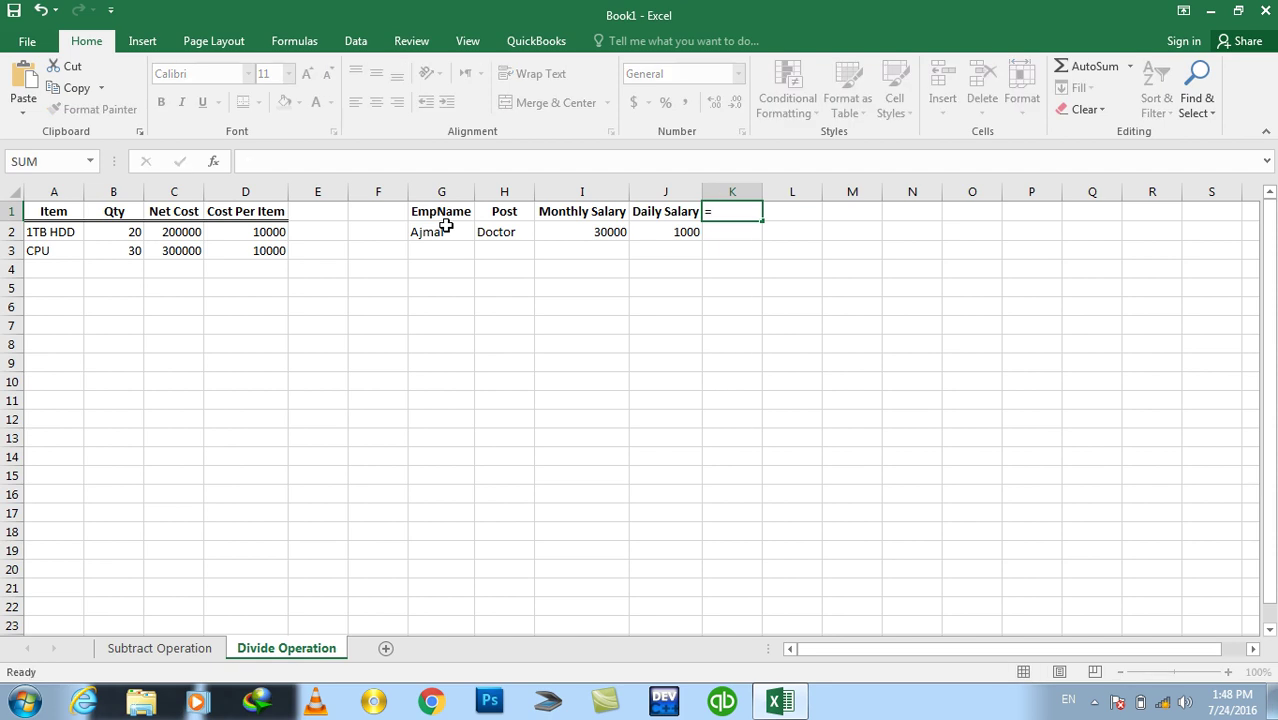
text(Hours)
key(BackSpace)
key(BackSpace)
key(BackSpace)
key(BackSpace)
key(BackSpace)
text(Salary)
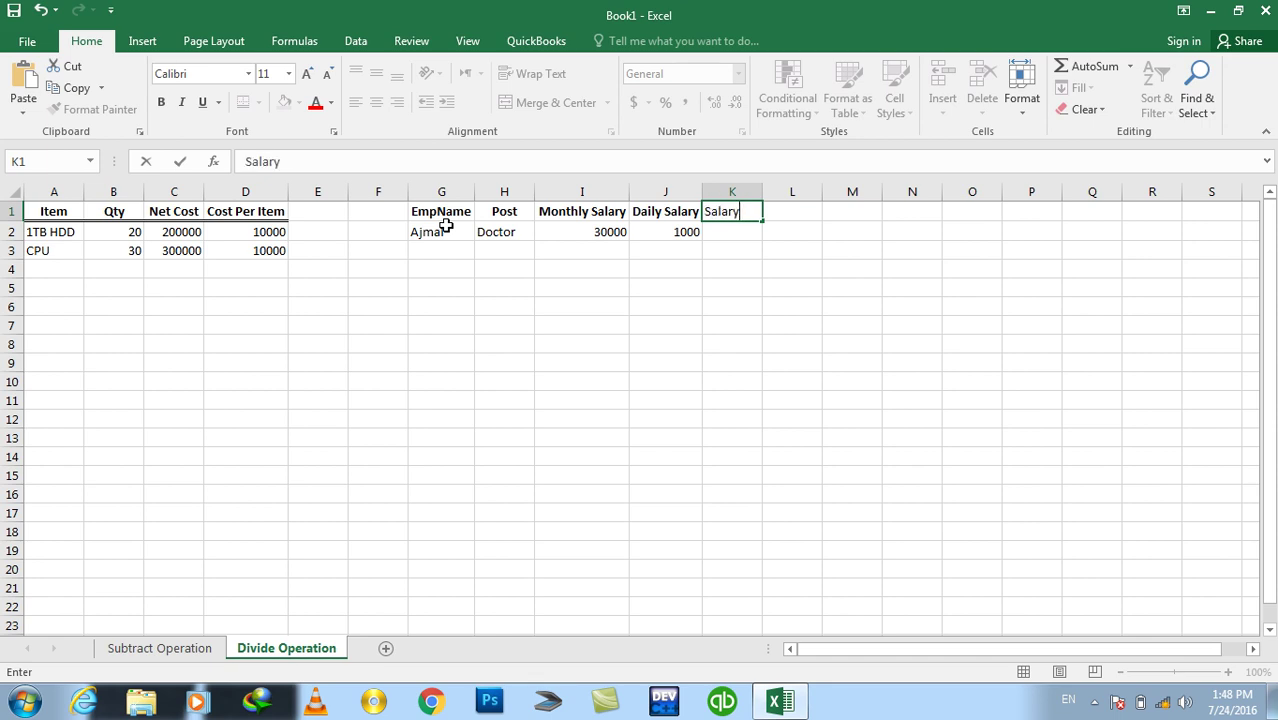
text( Per Ho)
text(ur)
key(Return)
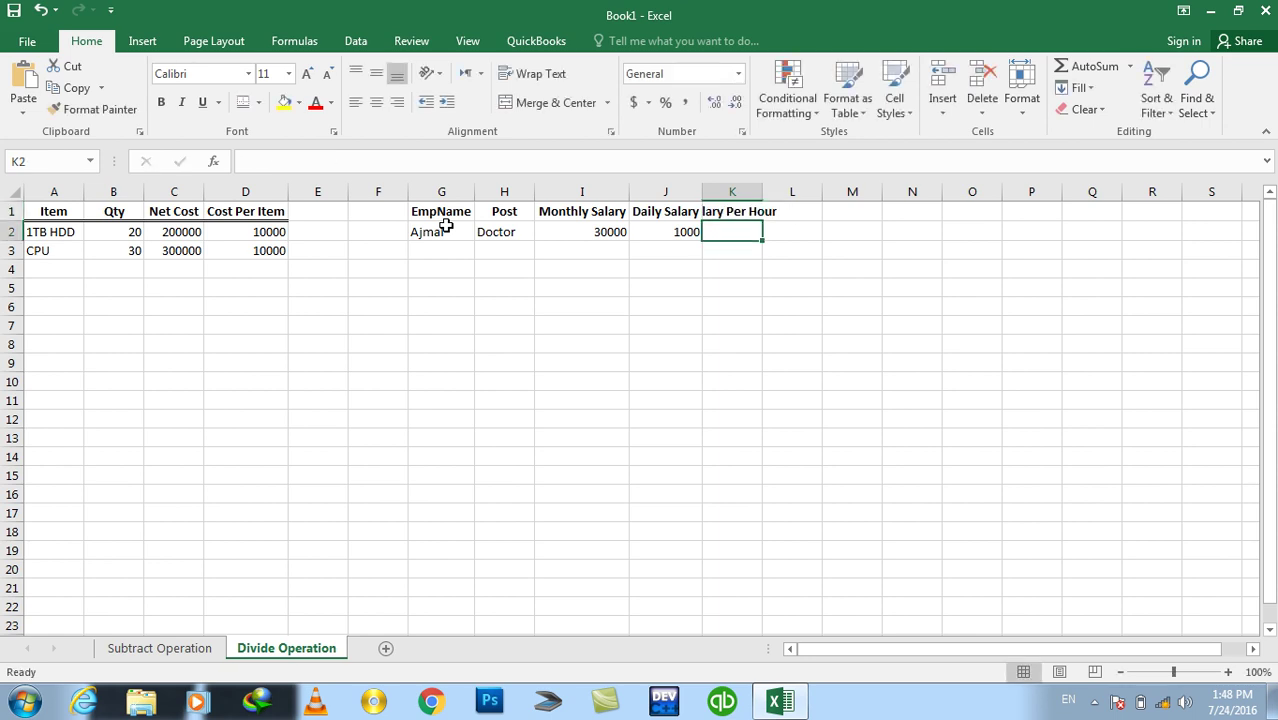
double_click(765, 188)
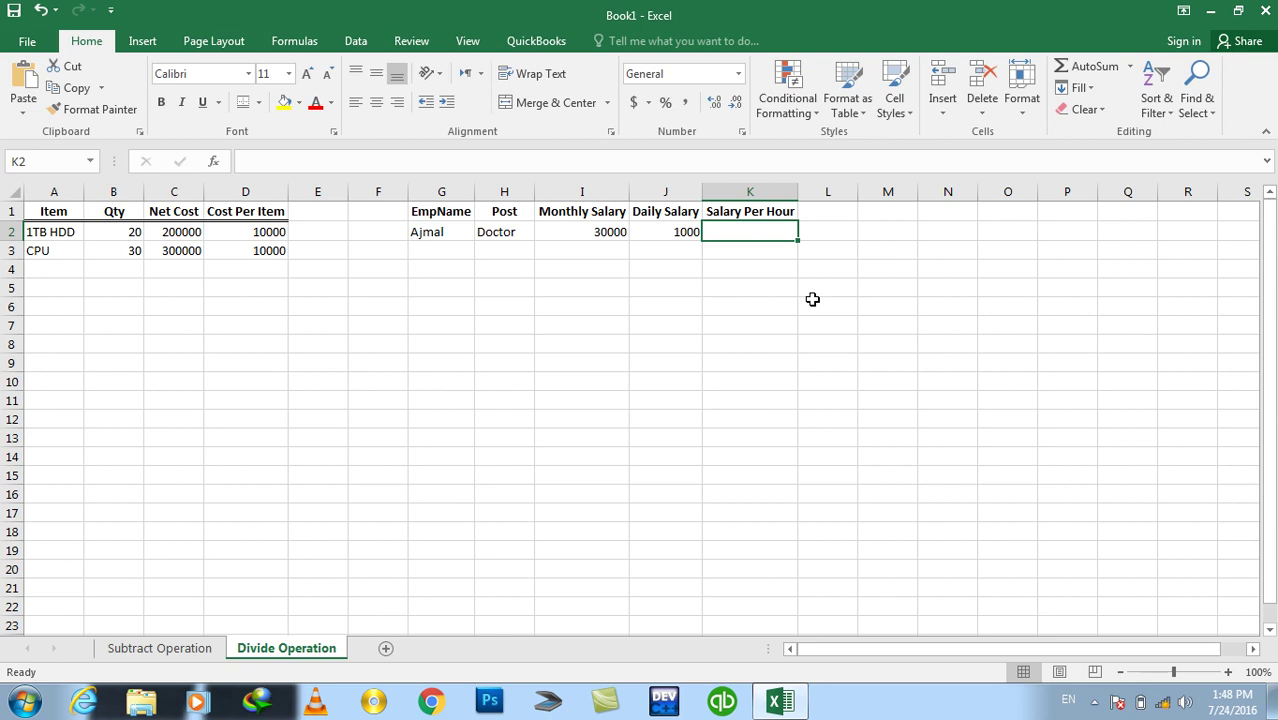
- Enter =J2/10 in K2, showing 100, then clear it
text(=)
key(Left)
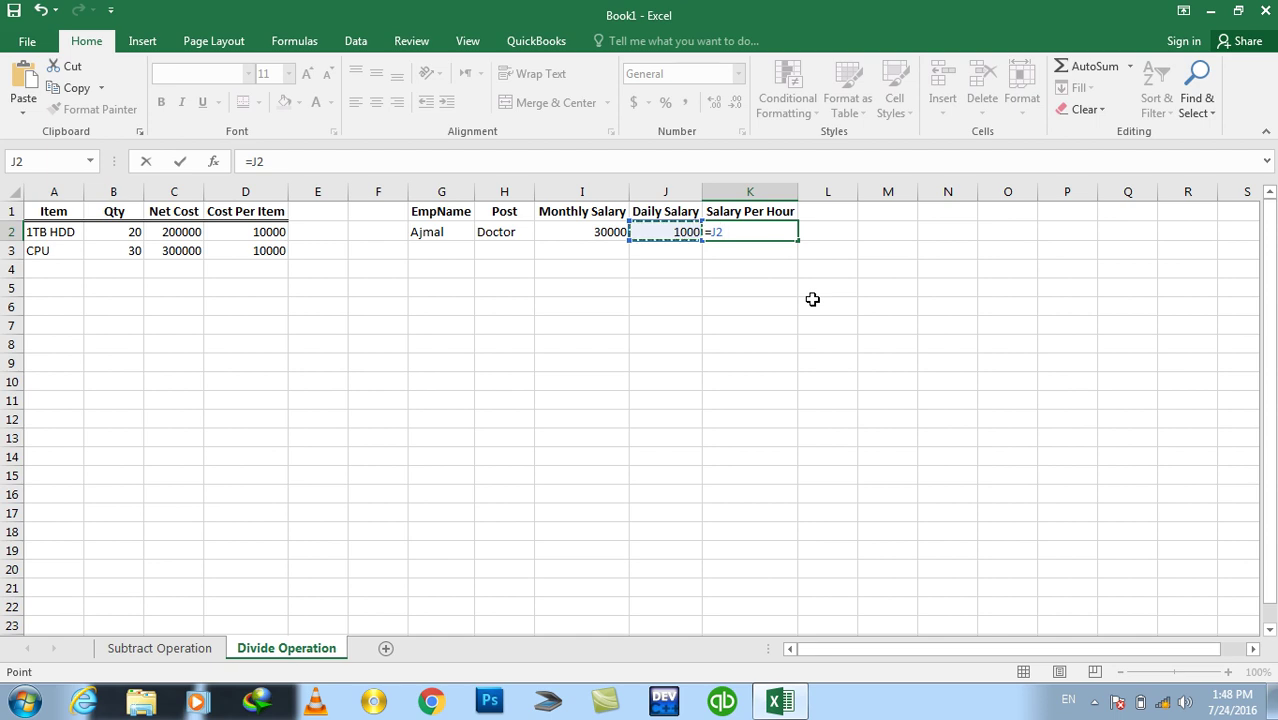
text(10)
key(BackSpace)
text(0)
key(Return)
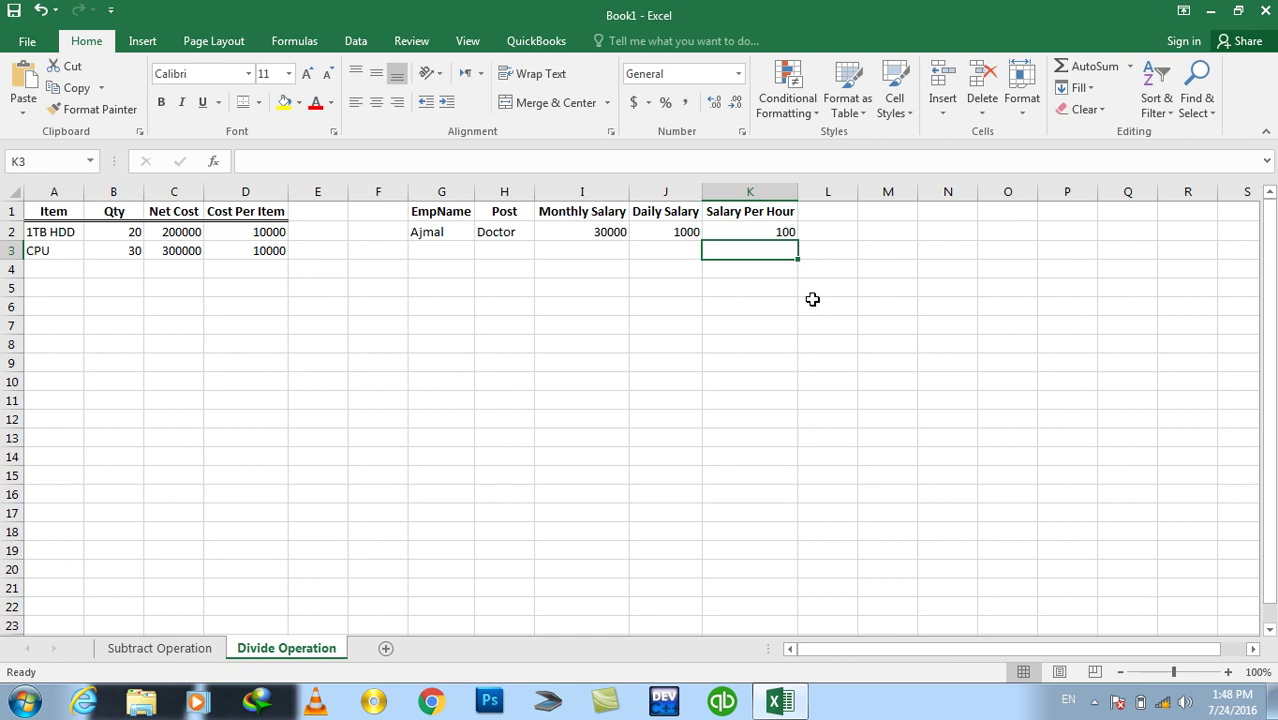
key(Up)
key(Delete)
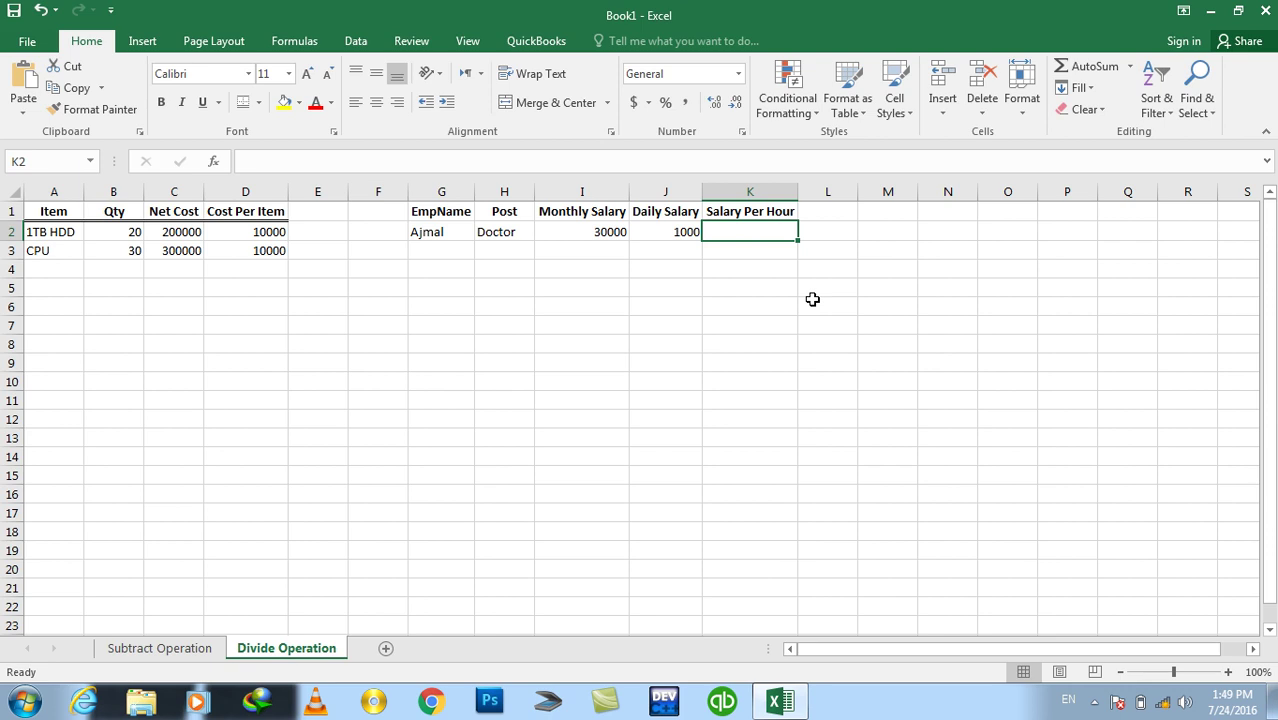
- Delete the Salary Per Hour header and make G1:J2 bold and centred
click(729, 211)
key(Delete)
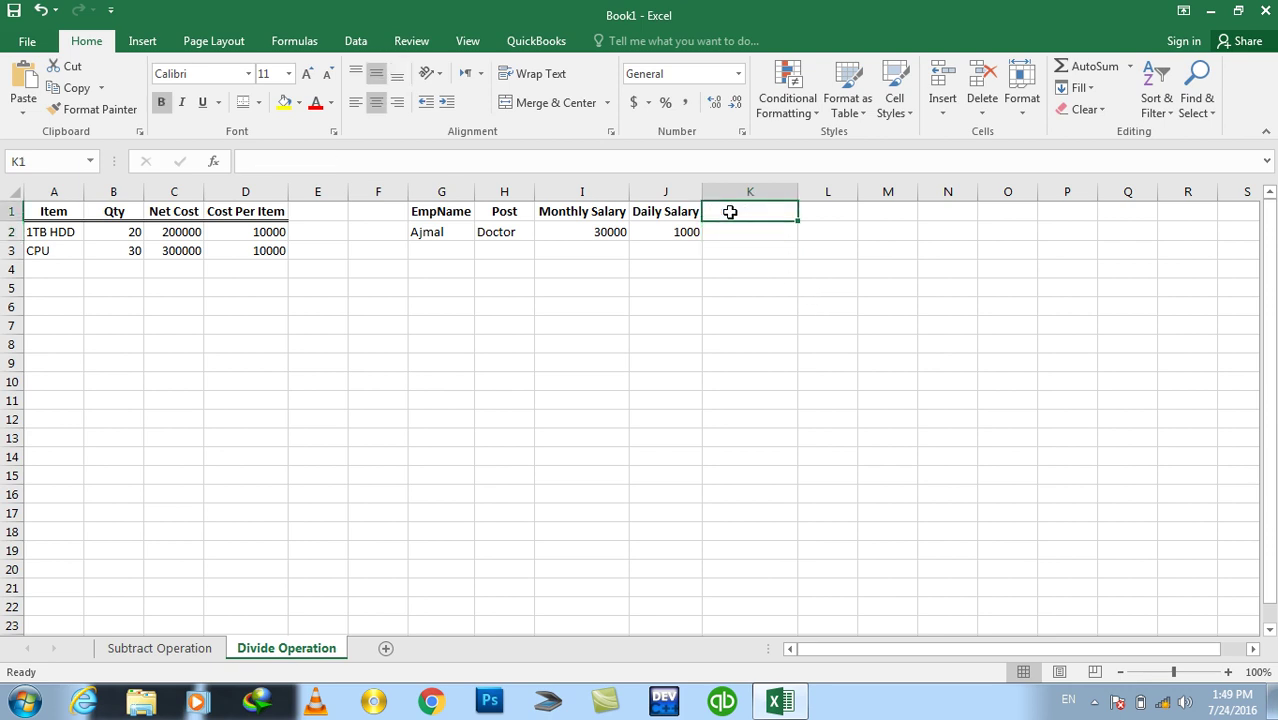
drag(446, 211, 653, 233)
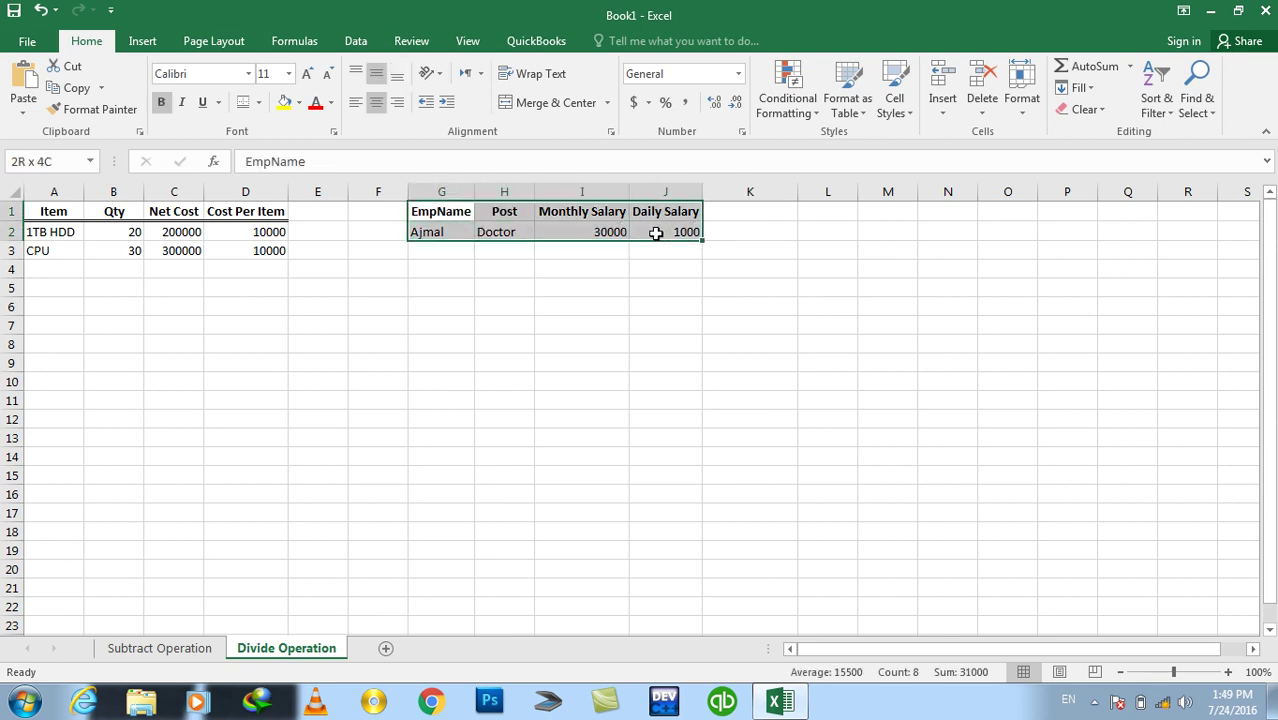
key(ctrl+b)
key(ctrl+b)
click(375, 104)
click(376, 108)
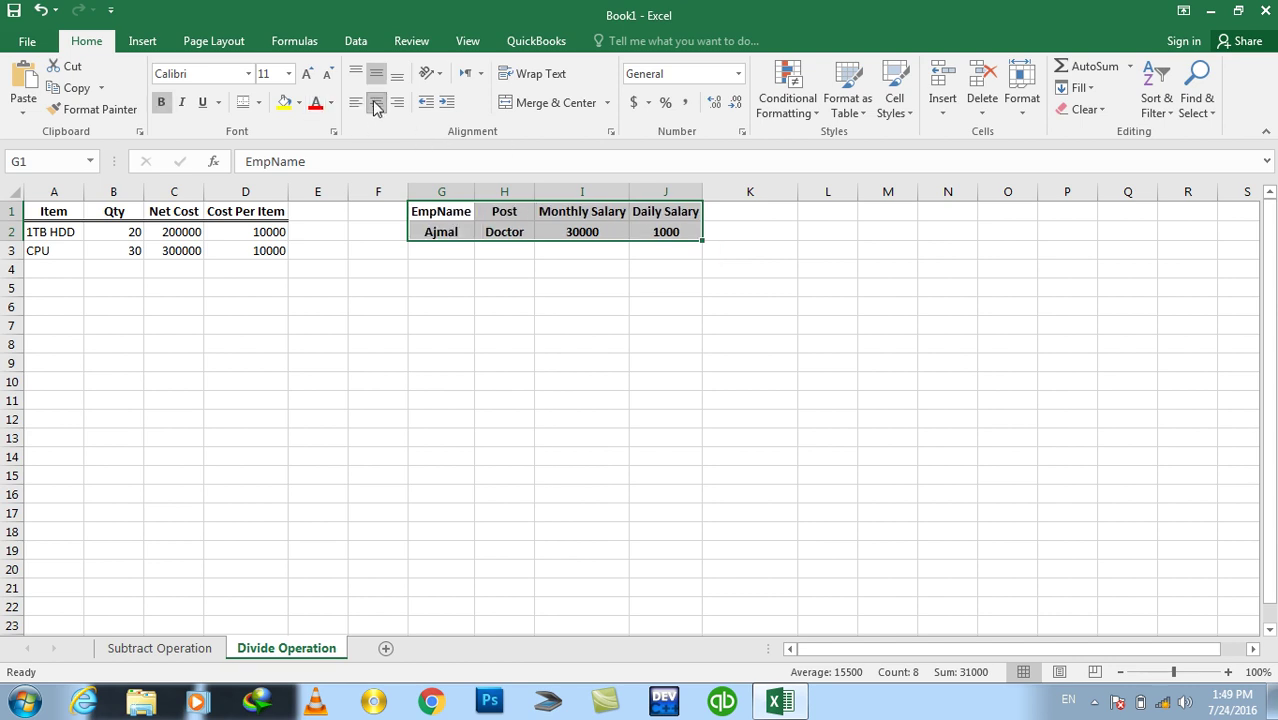
- Add a bottom border to the employee table and insert a new blank Sheet3
click(242, 103)
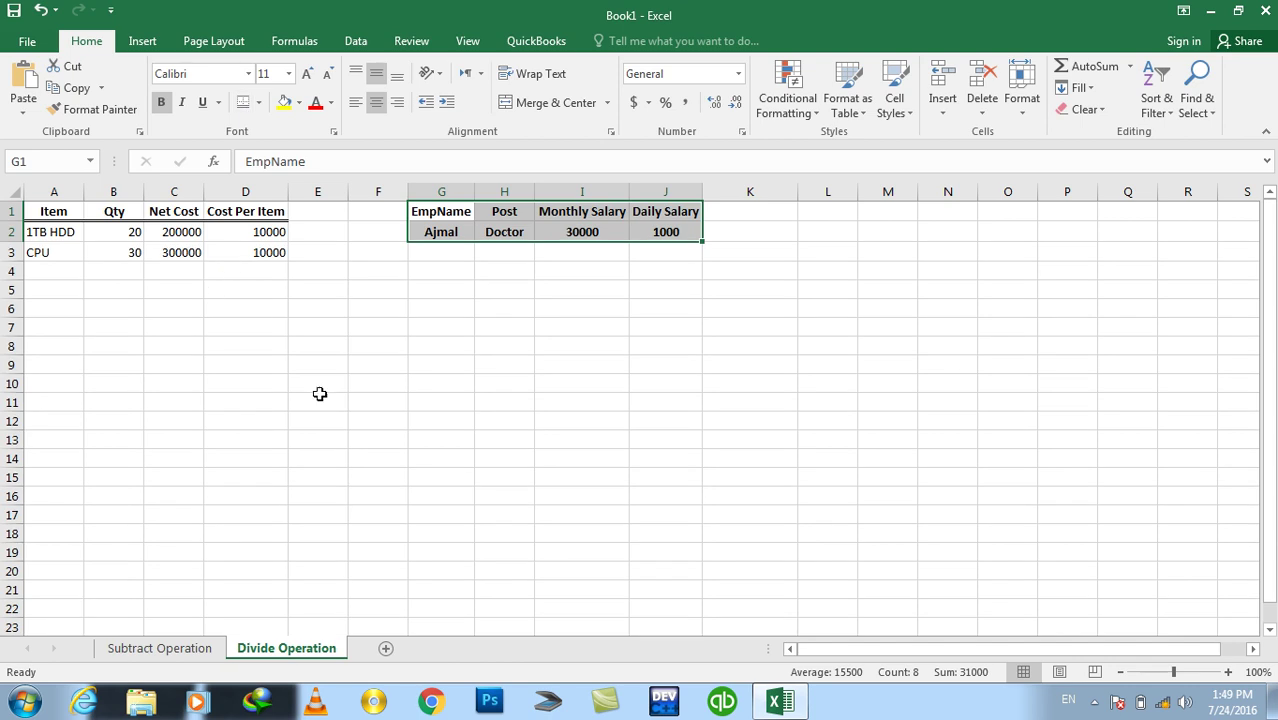
click(318, 396)
click(385, 648)
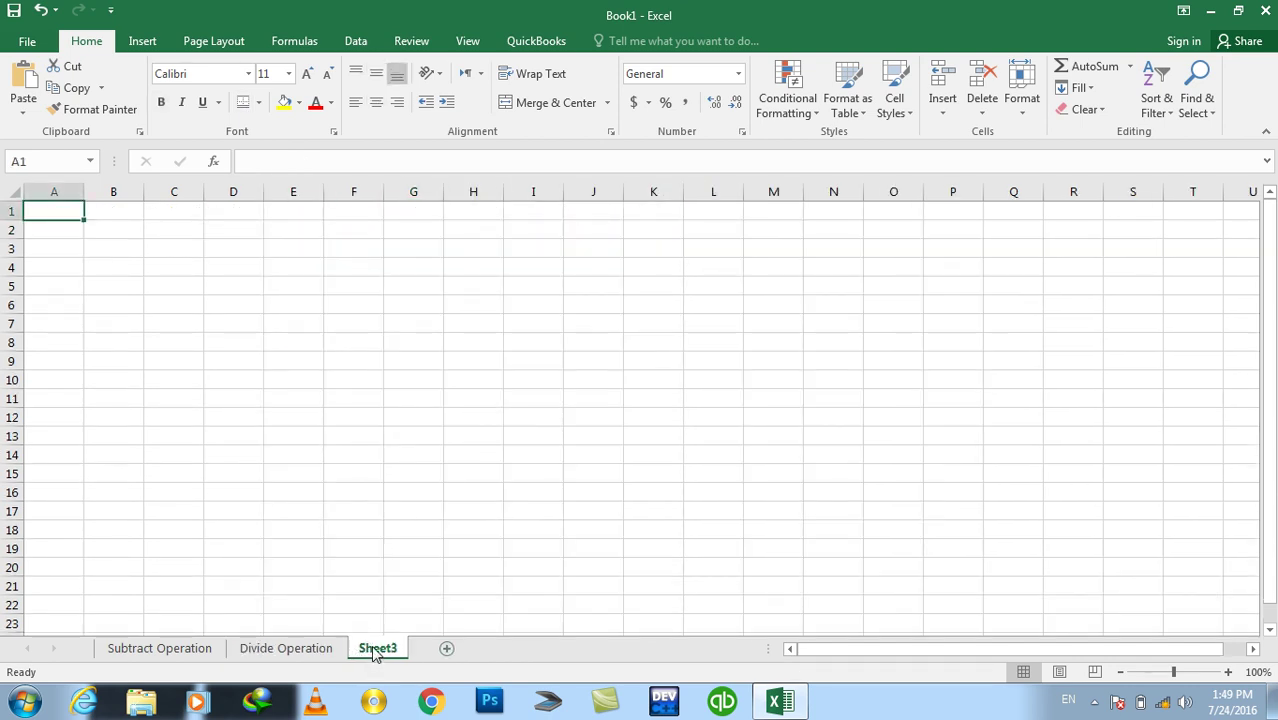
- Rename Sheet3 to 'Multiply Operation'
double_click(375, 649)
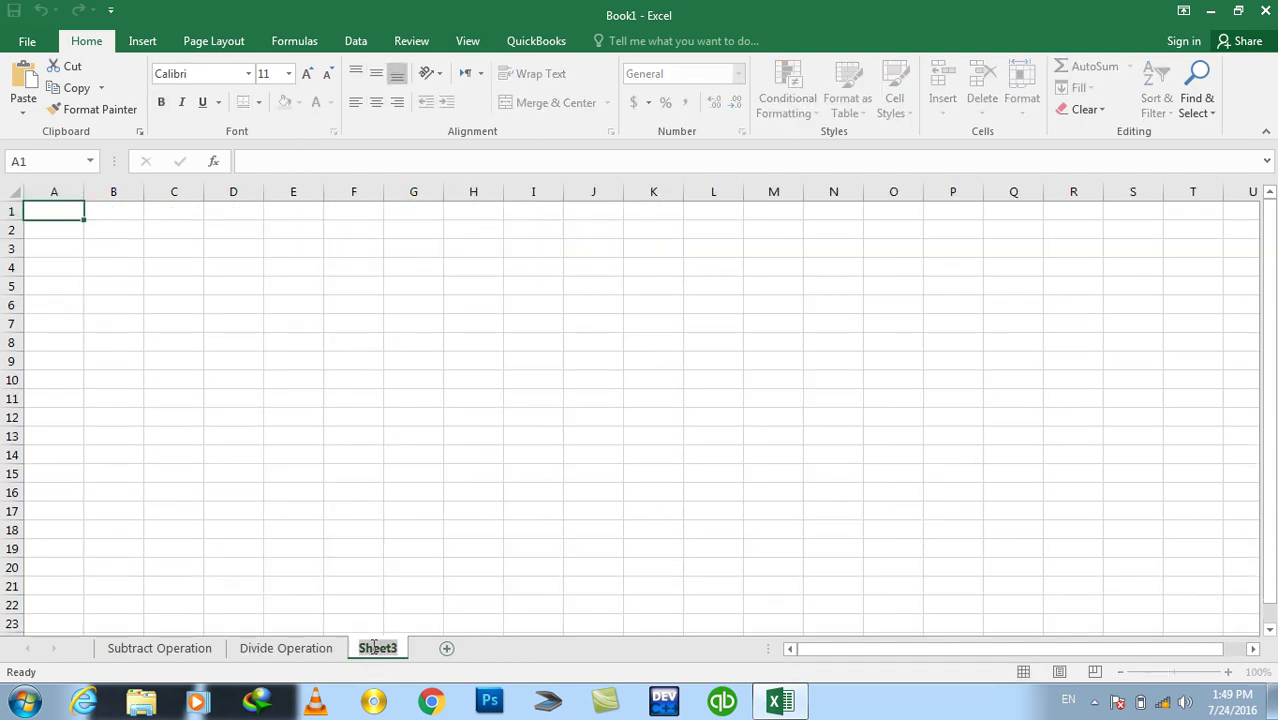
text(Multiply Operation)
key(Return)
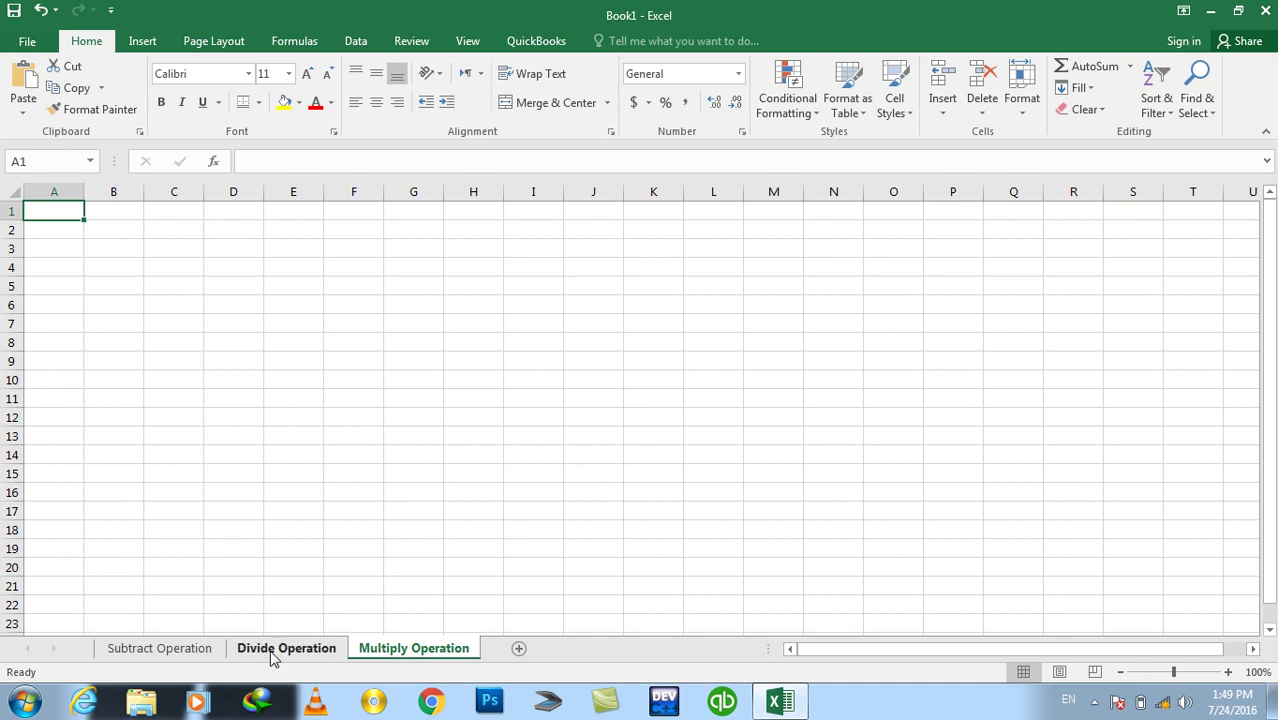
- Type the headers Item, Price, Qty and Net Price across A1:D1
text(Item)
key(Tab)
text(Cost)
key(Escape)
text(Price)
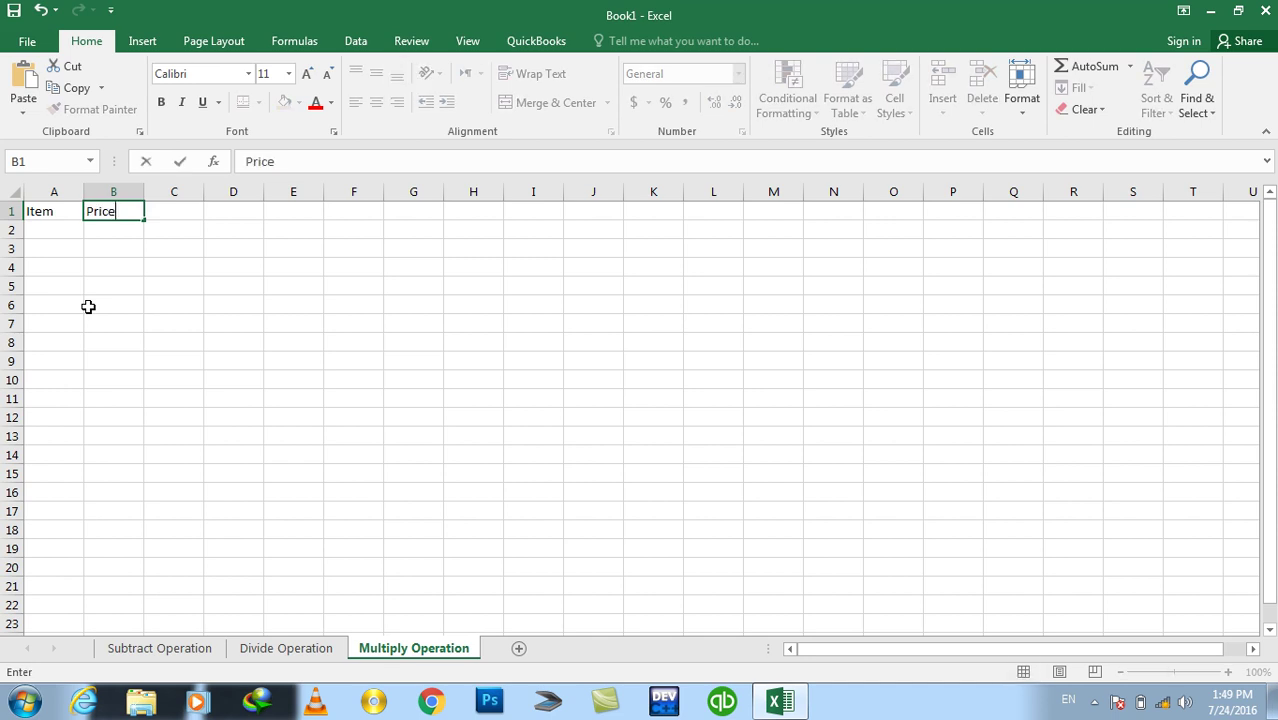
key(Return)
key(Up)
key(Right)
text(Qty)
key(Tab)
text(Net Price)
key(Tab)
key(Left)
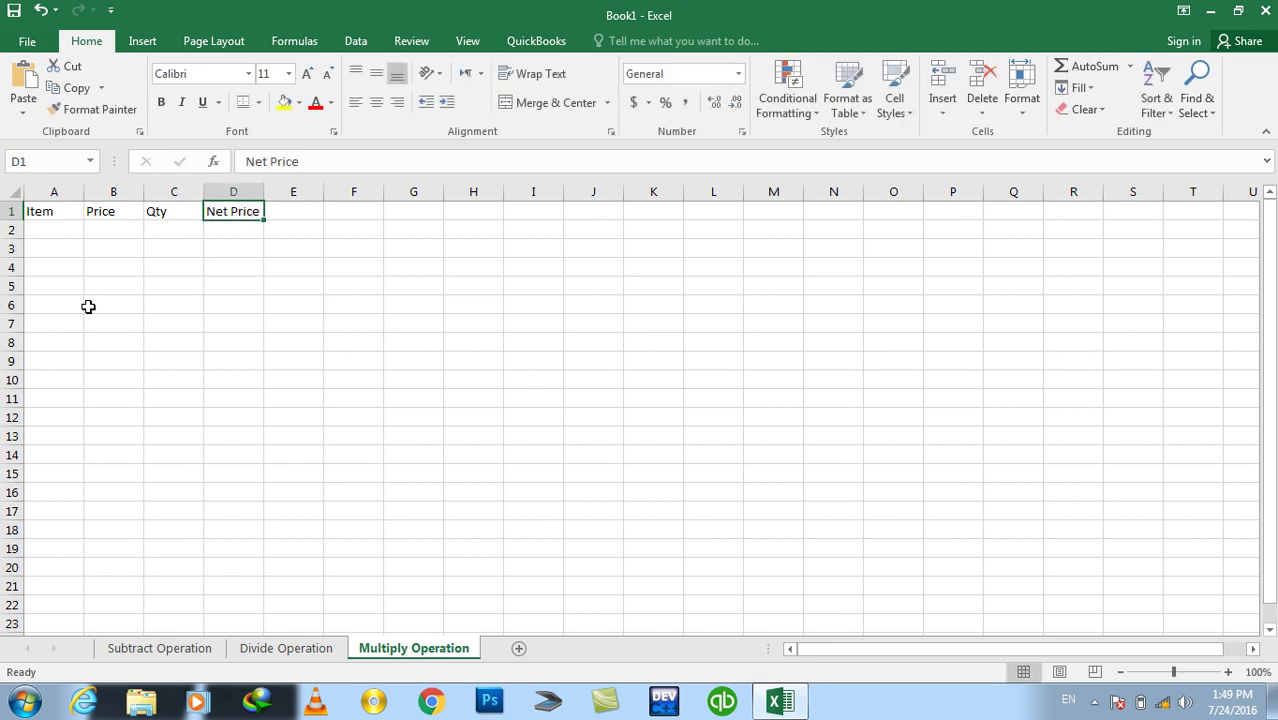
key(shift+Left)
key(shift+Left)
key(shift+Left)
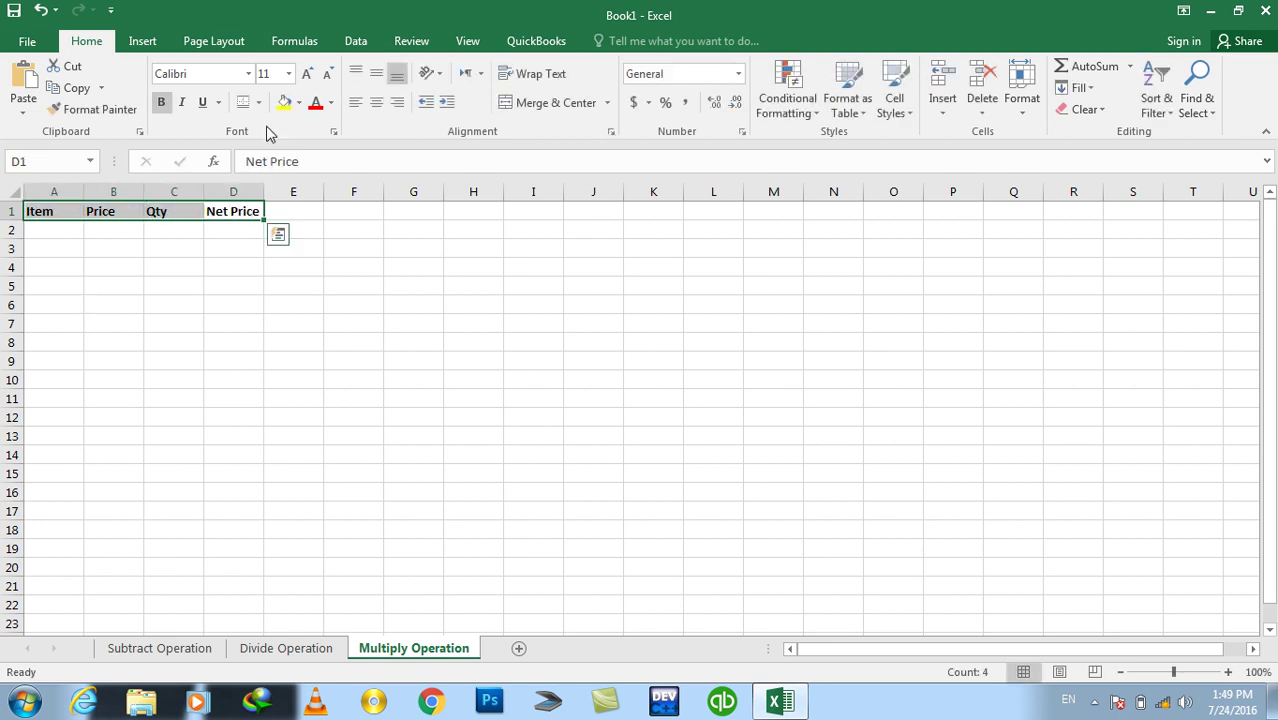
- Bold and center the headers, then enter Rice with price 100 and quantity 10
key(ctrl+b)
click(378, 106)
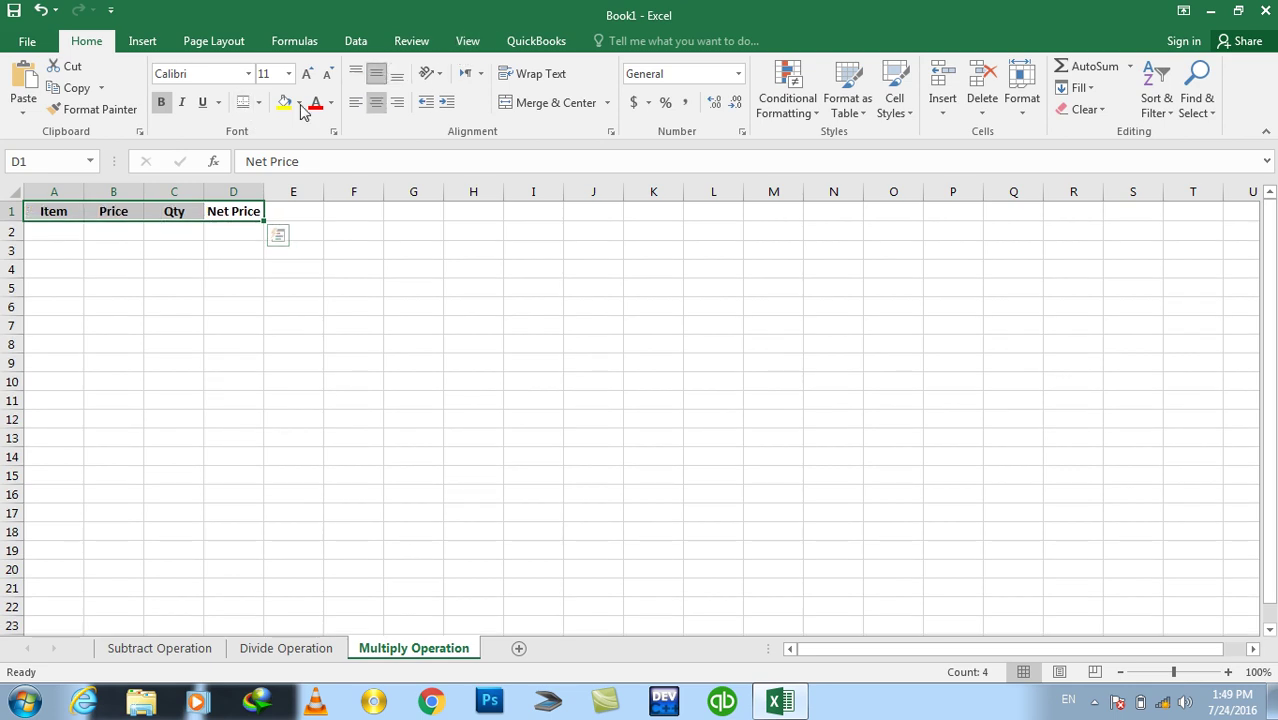
click(61, 234)
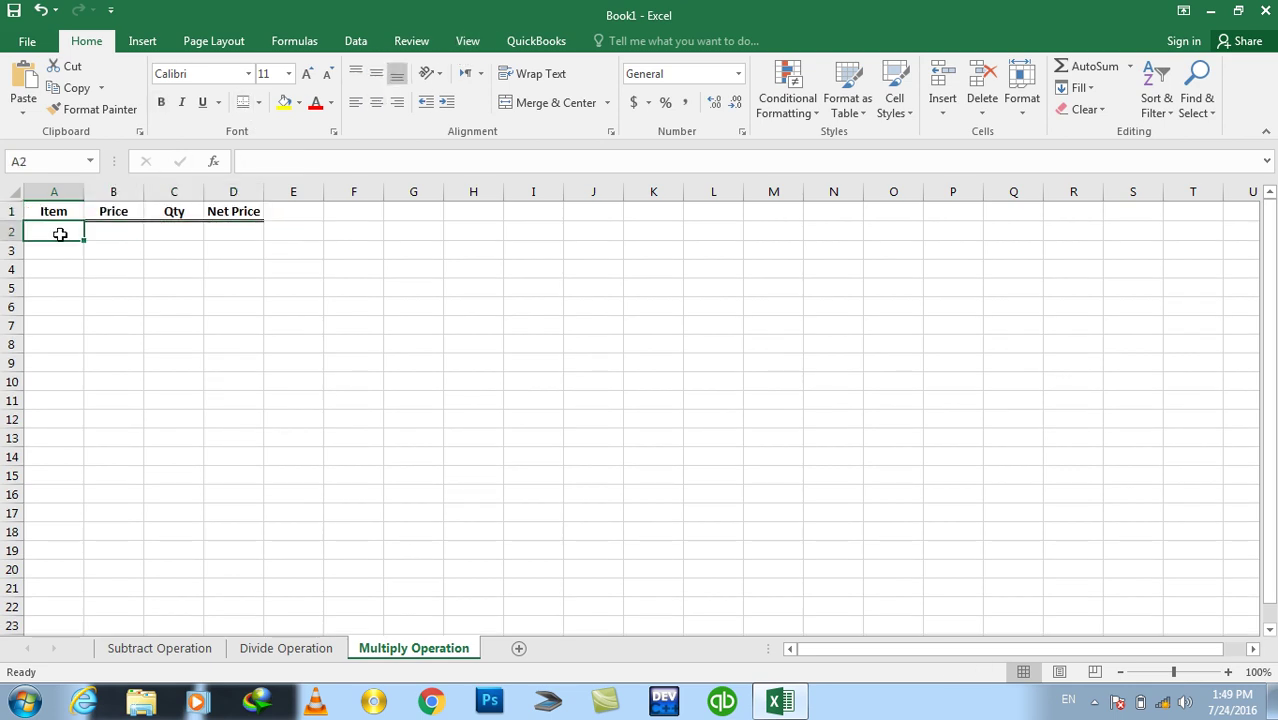
text(Rice)
key(Tab)
text(1000)
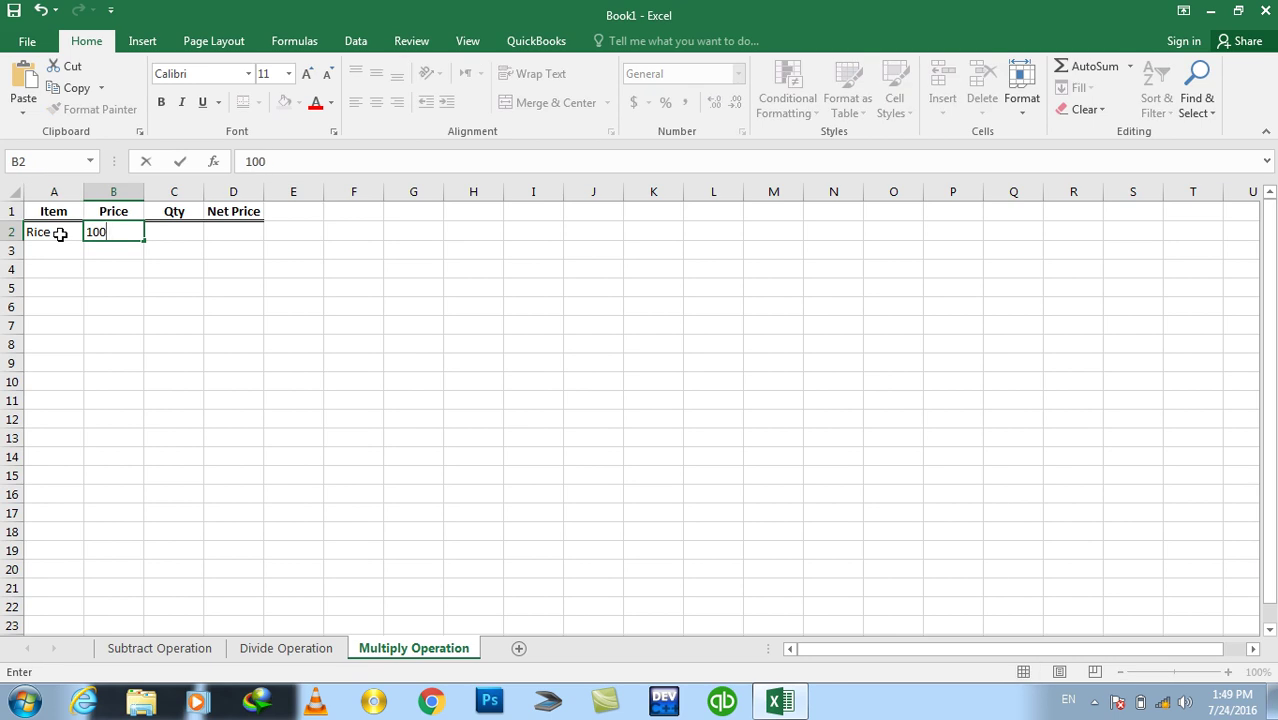
key(Tab)
text(10)
key(Tab)
- Put the Net Price formula =B2*C2 in D2 and fill it down to D7
text(=)
click(97, 232)
text(*)
click(166, 231)
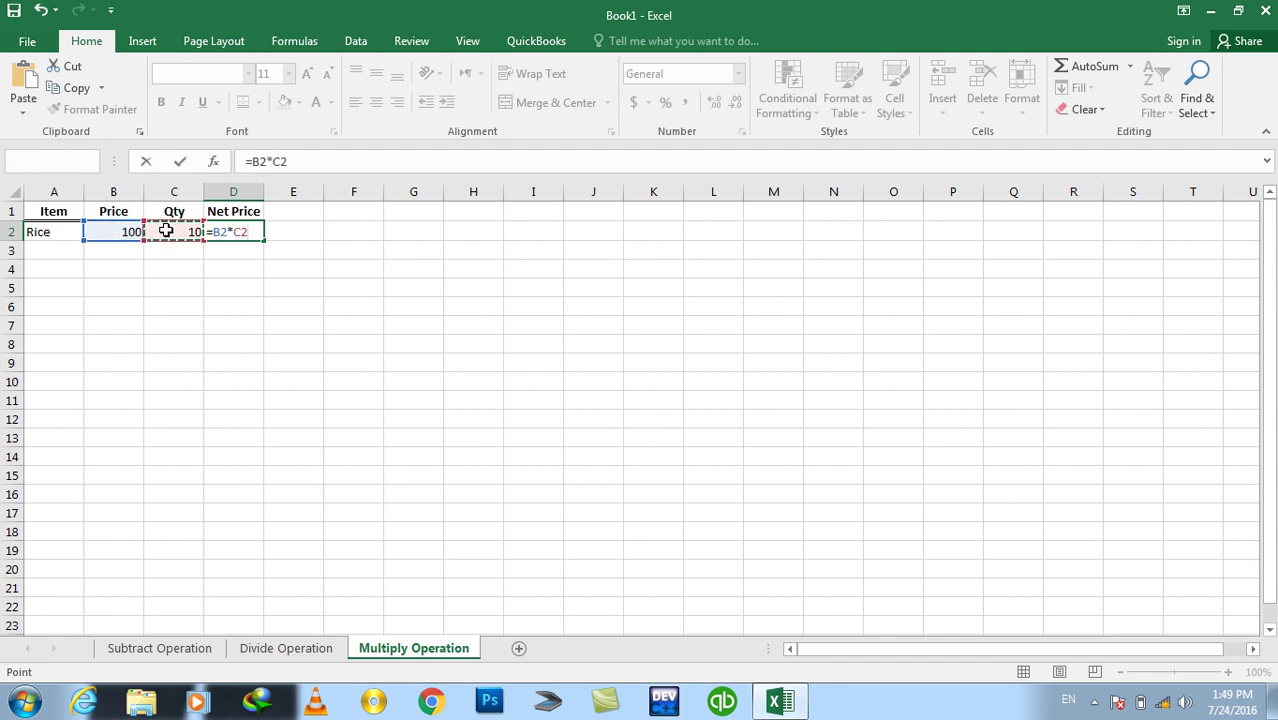
key(ctrl+Return)
key(shift+Down)
key(shift+Down)
key(shift+Down)
key(shift+Down)
key(shift+Down)
key(ctrl+d)
- Enter Meat with price 300 and quantity 20 in row 3
key(Left)
key(Left)
key(Left)
key(Down)
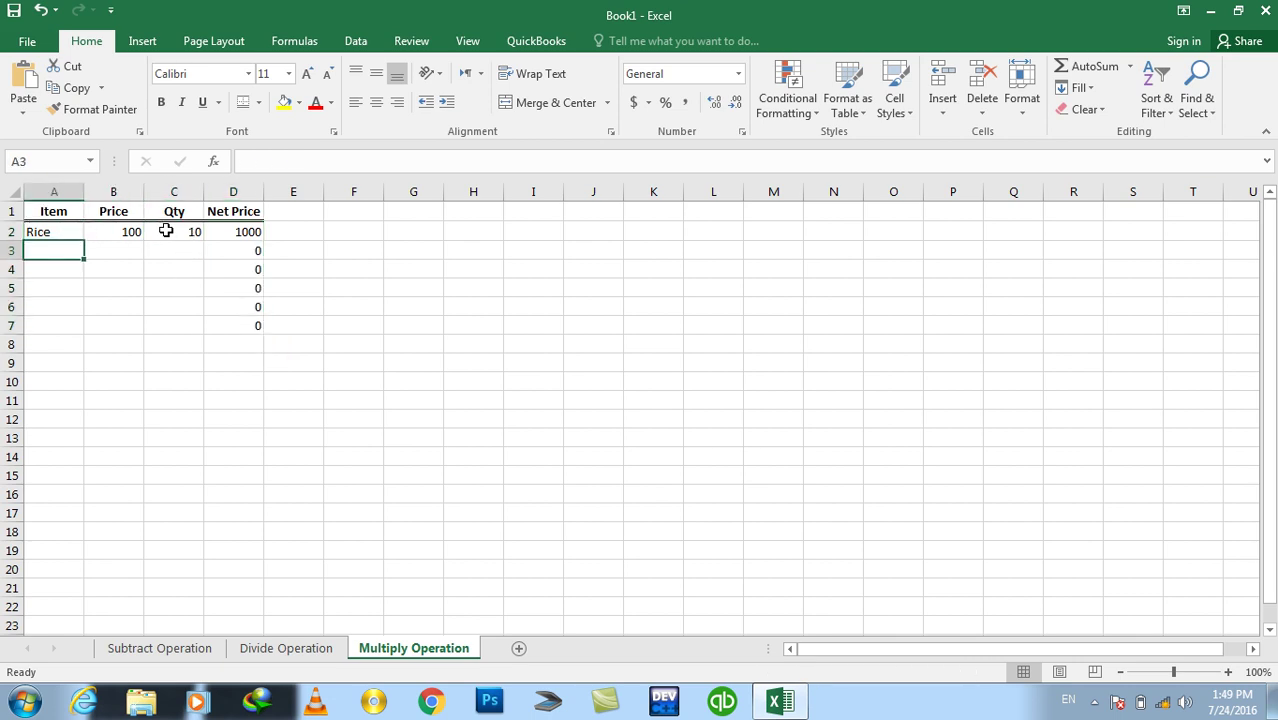
text(Meat)
key(Tab)
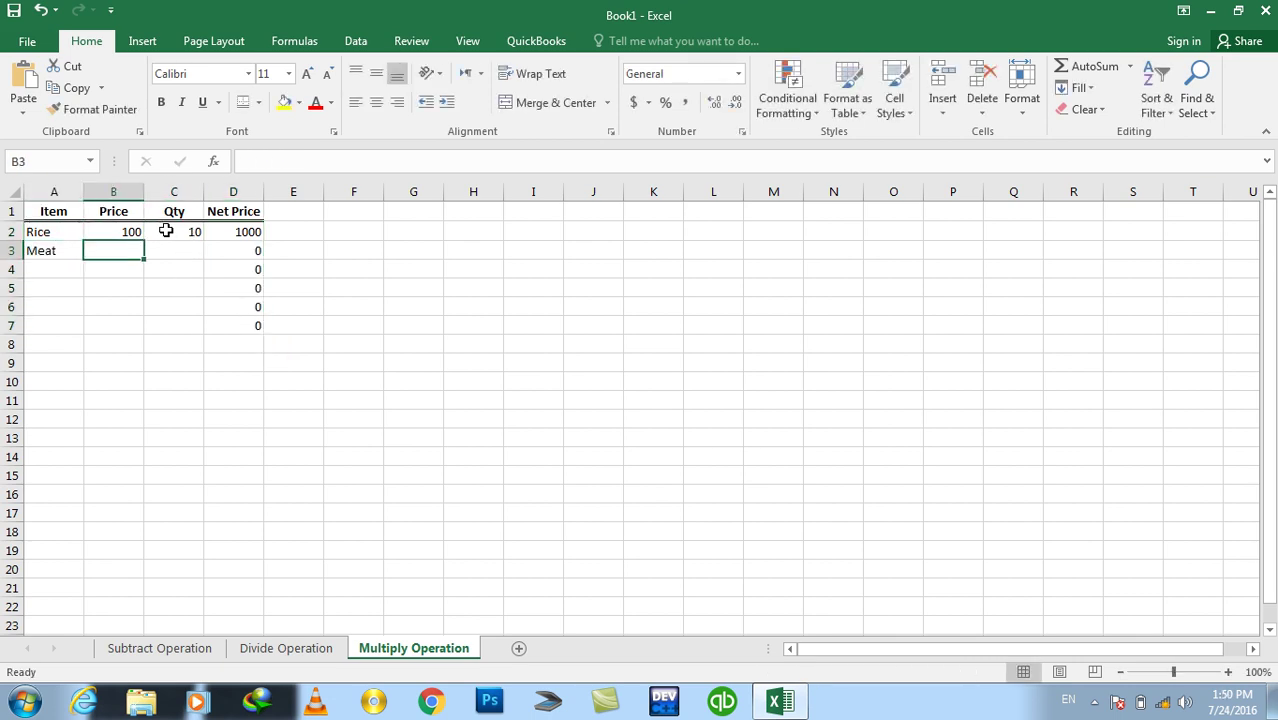
text(300)
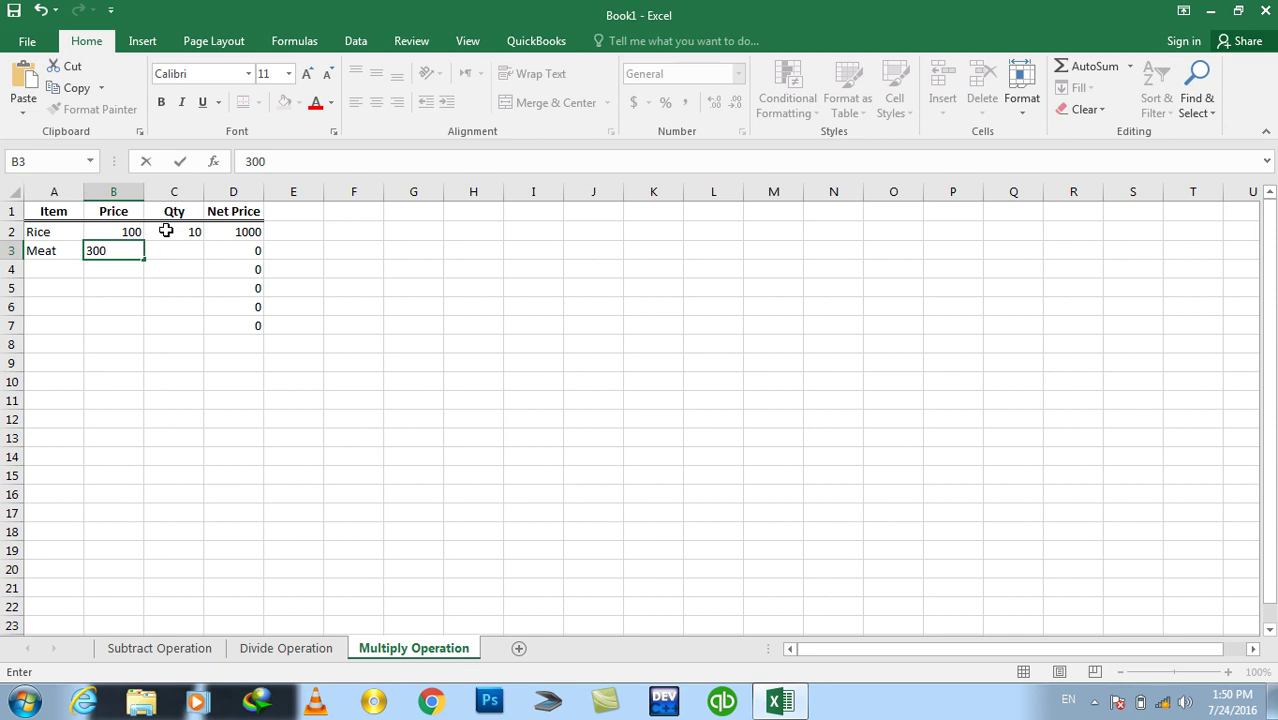
key(Tab)
text(20)
key(Down)
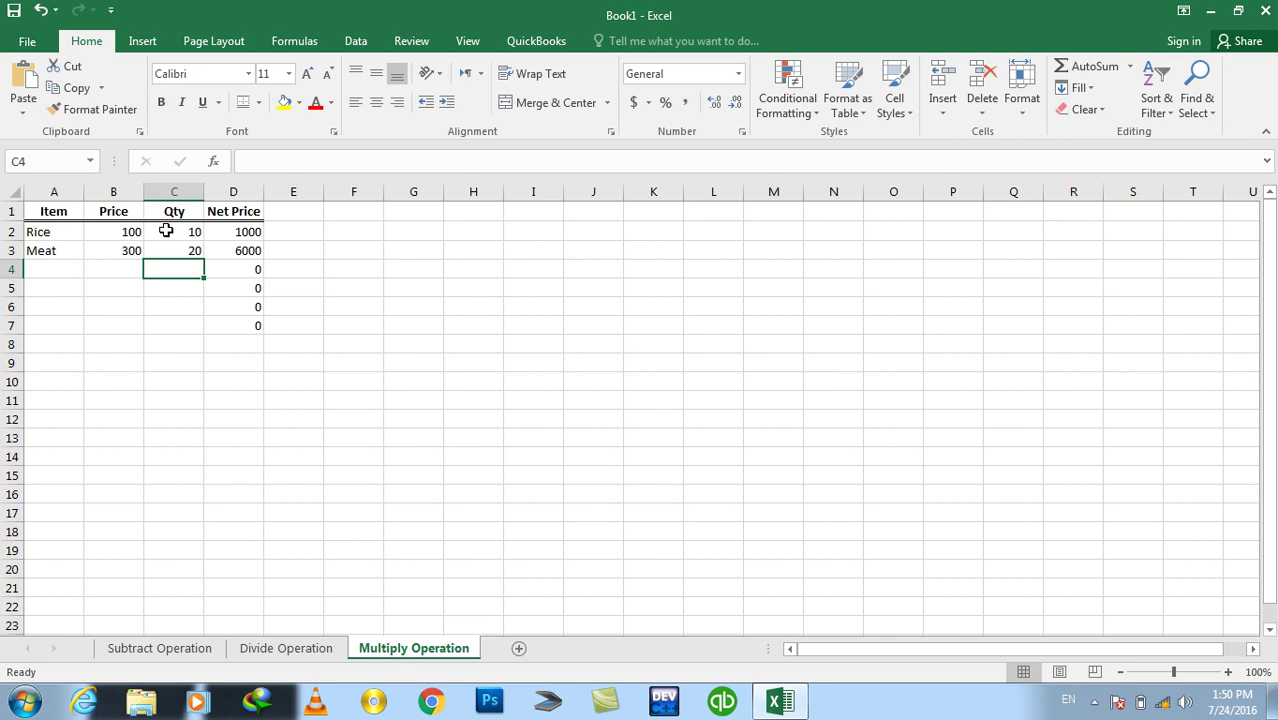
click(468, 216)
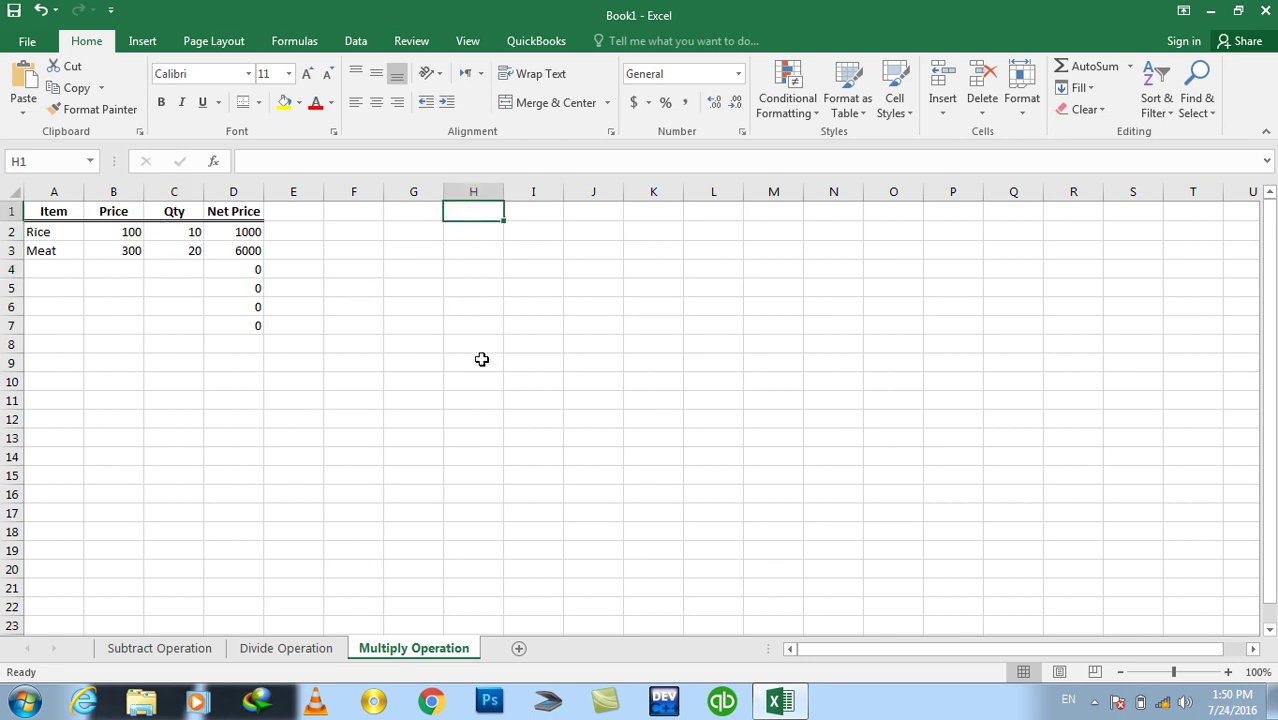
- Enter headers EmpName, Post, Monthly Salary, Working Months and Net Salary across H1:L1
text(EmpName)
key(Tab)
text(Post)
key(Tab)
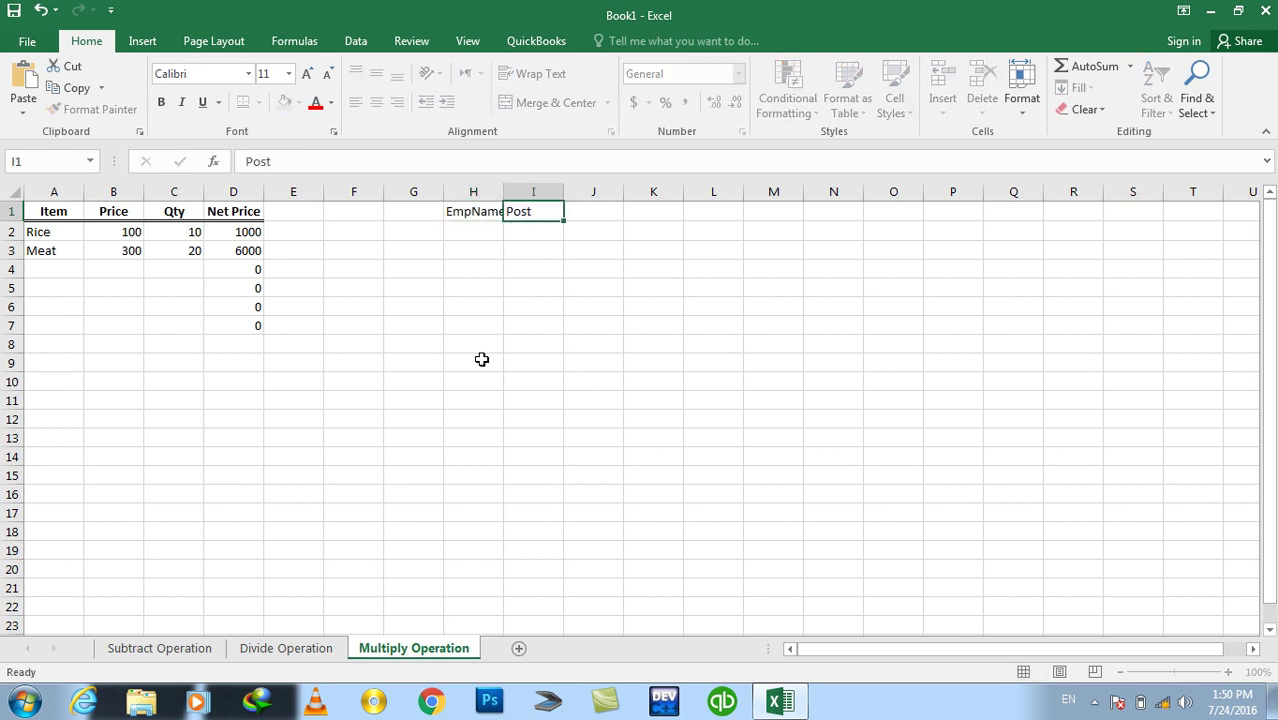
text(Salary)
key(Escape)
text(Monthly Salary)
key(Tab)
text(Worksing Month)
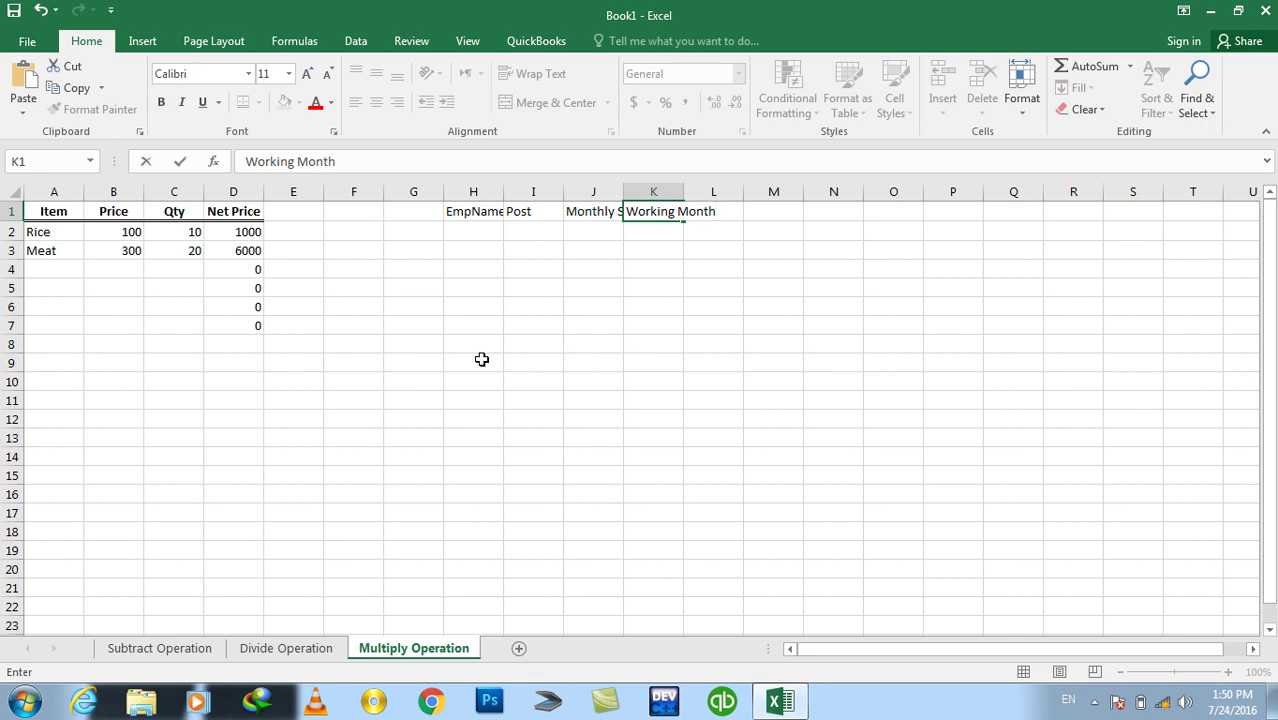
key(Tab)
text(Net Salary)
key(Return)
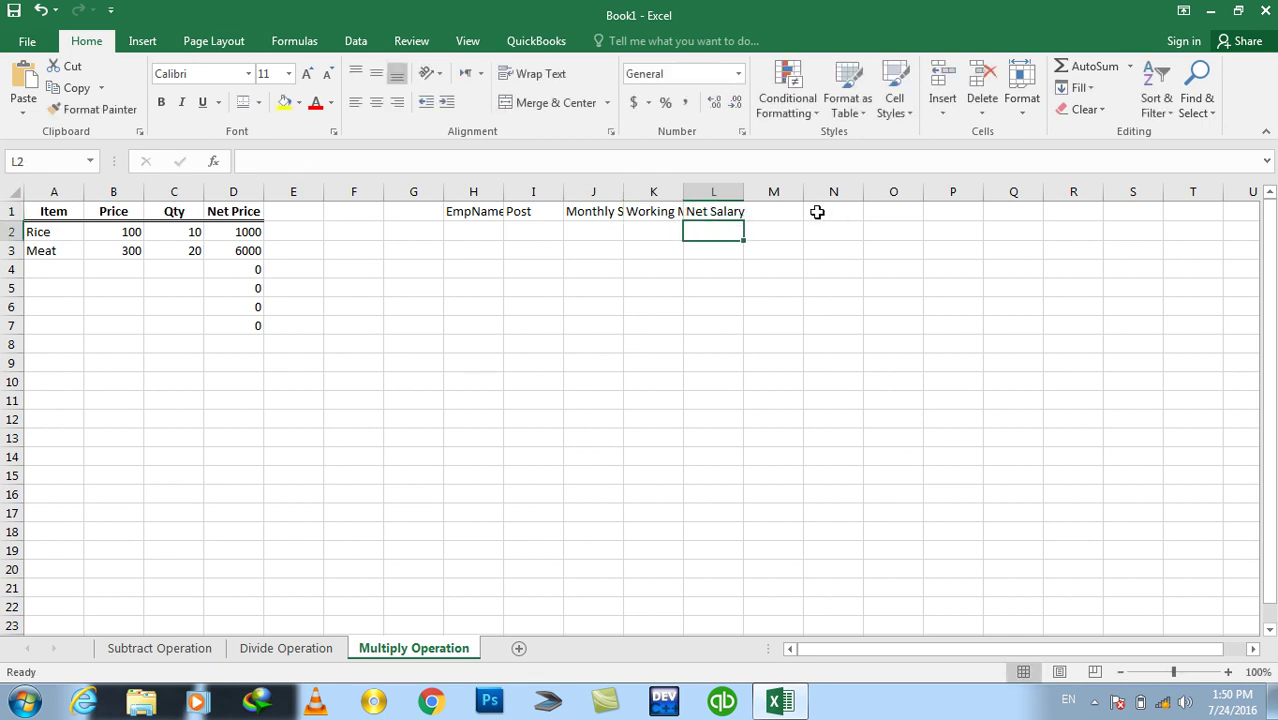
- Autofit columns H–K and make the H1:L1 headers centered, bold, with a bottom border
double_click(683, 191)
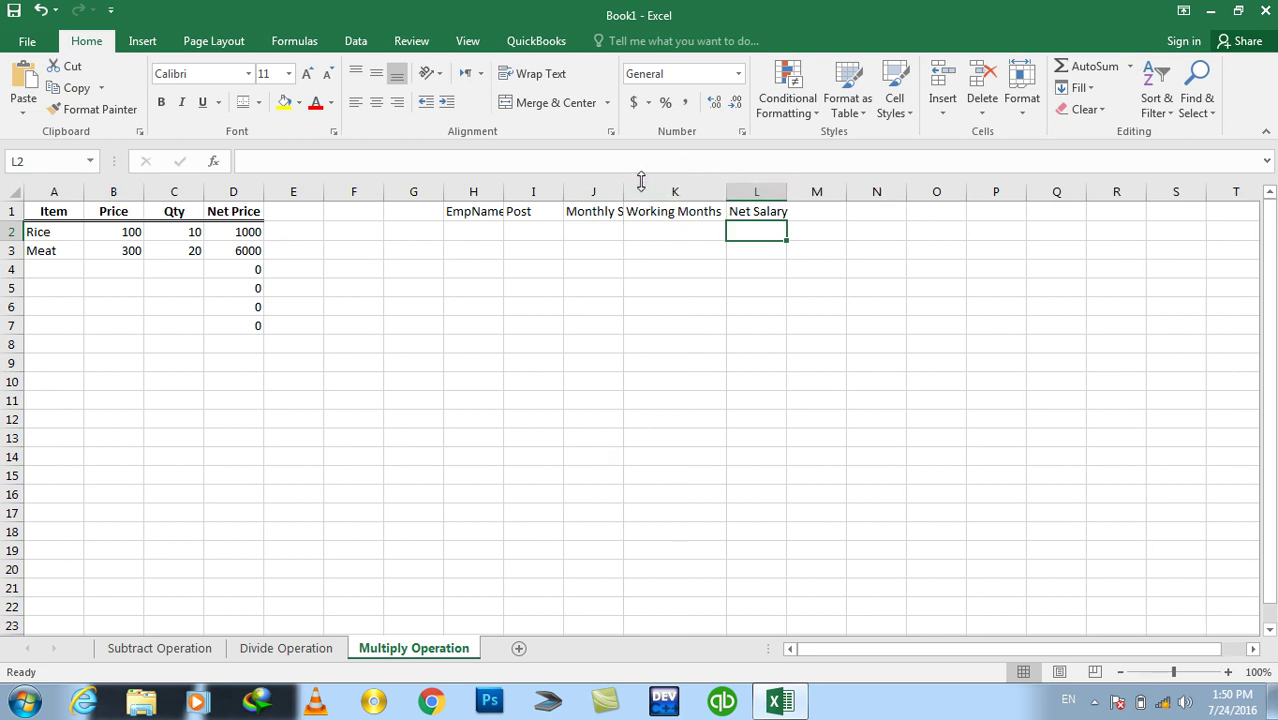
double_click(623, 191)
double_click(503, 192)
drag(494, 211, 790, 200)
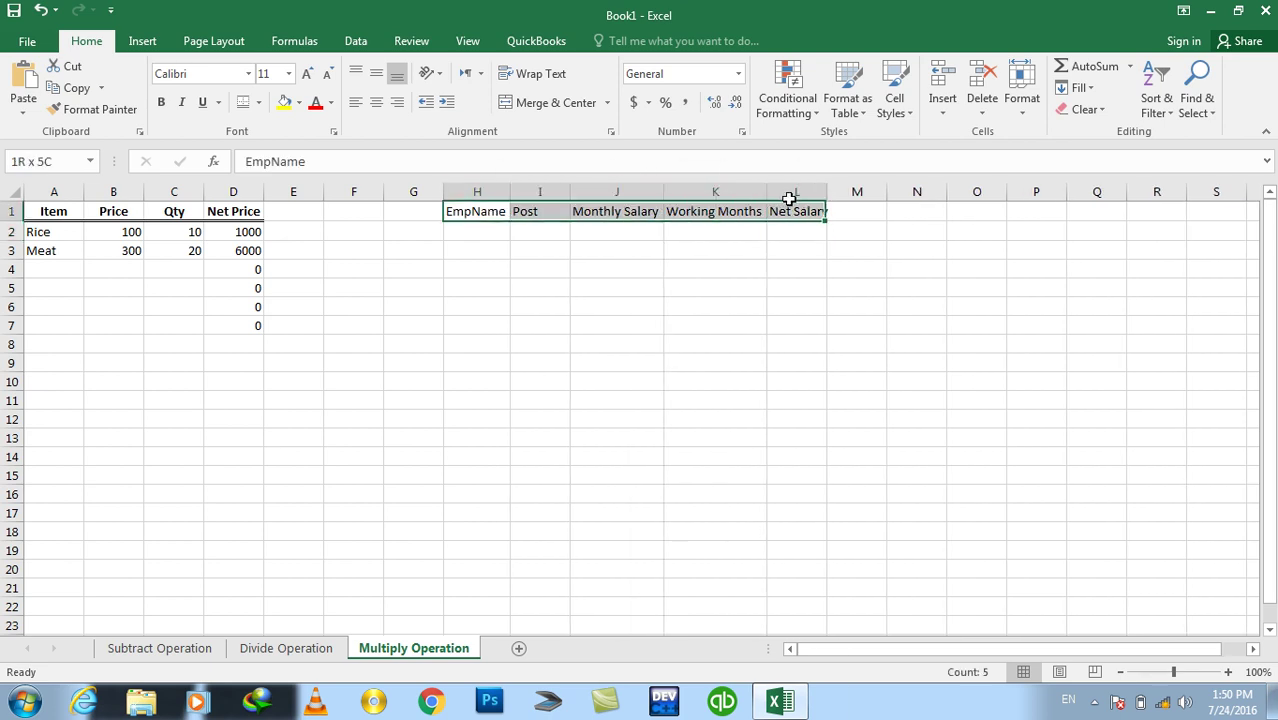
click(378, 103)
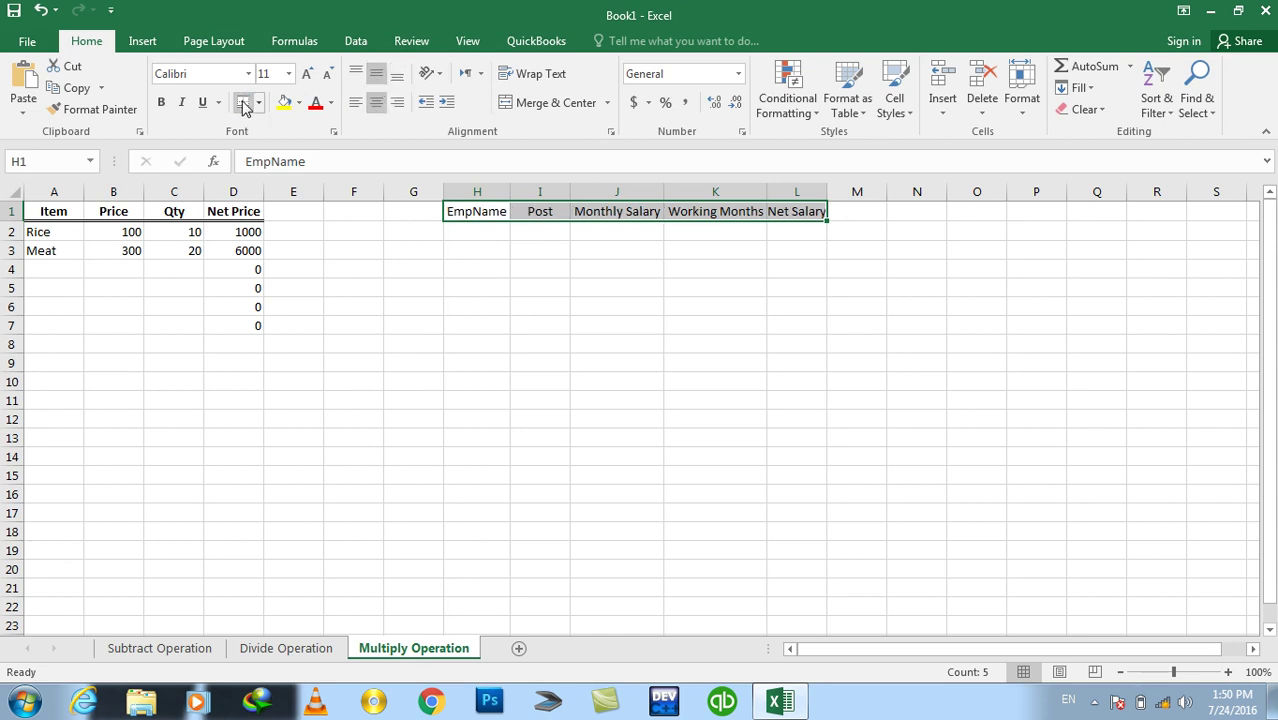
click(162, 104)
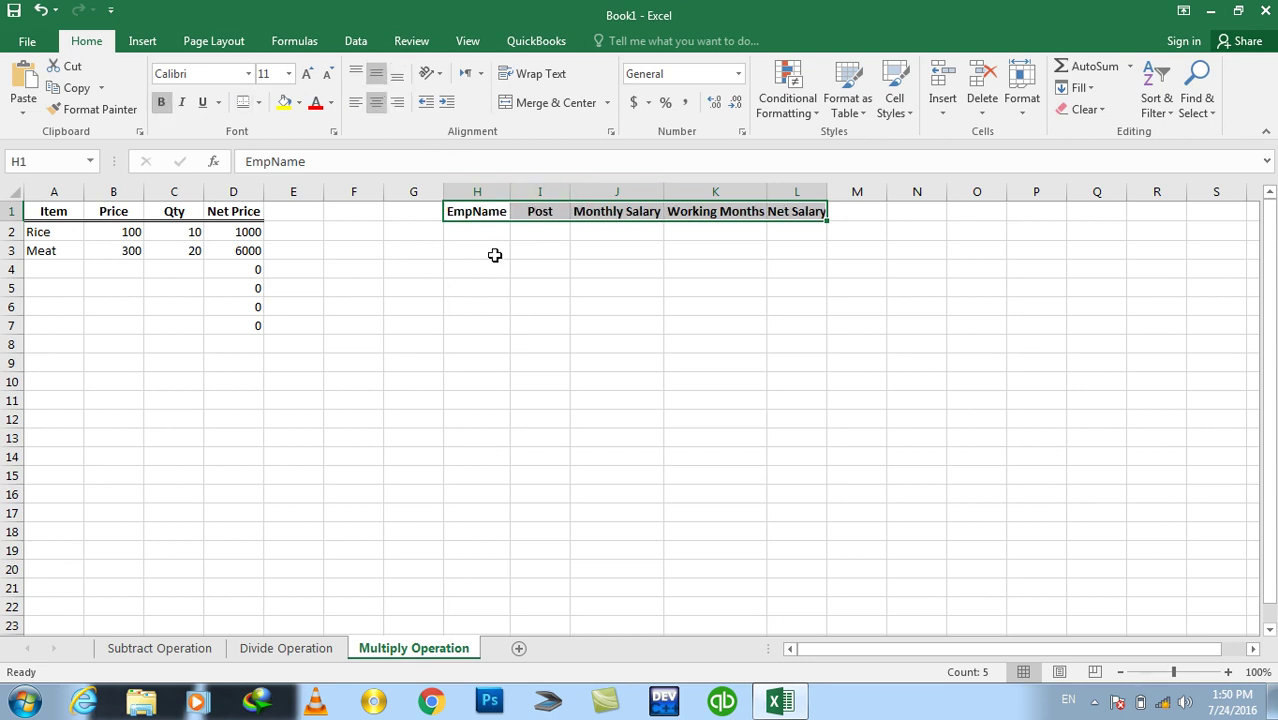
click(250, 105)
- Enter the first employee's name, post IT Officer and monthly salary 30000 in row 2
click(460, 237)
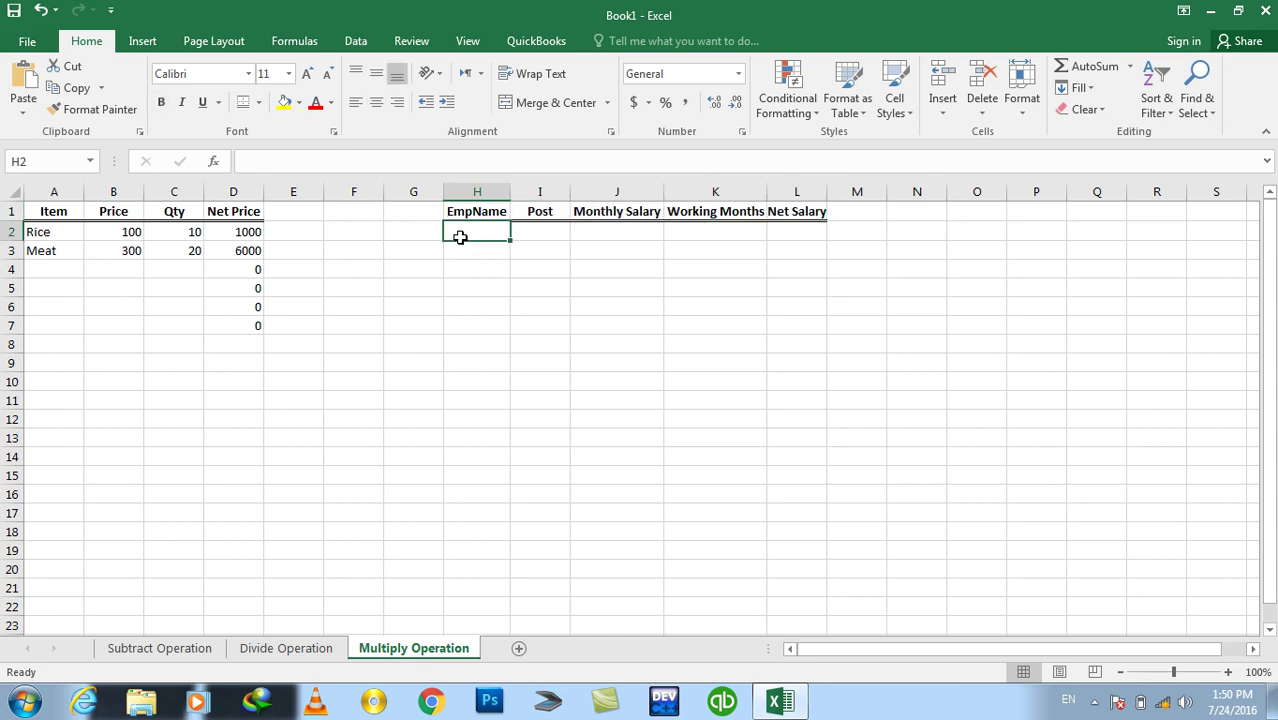
text(ALi)
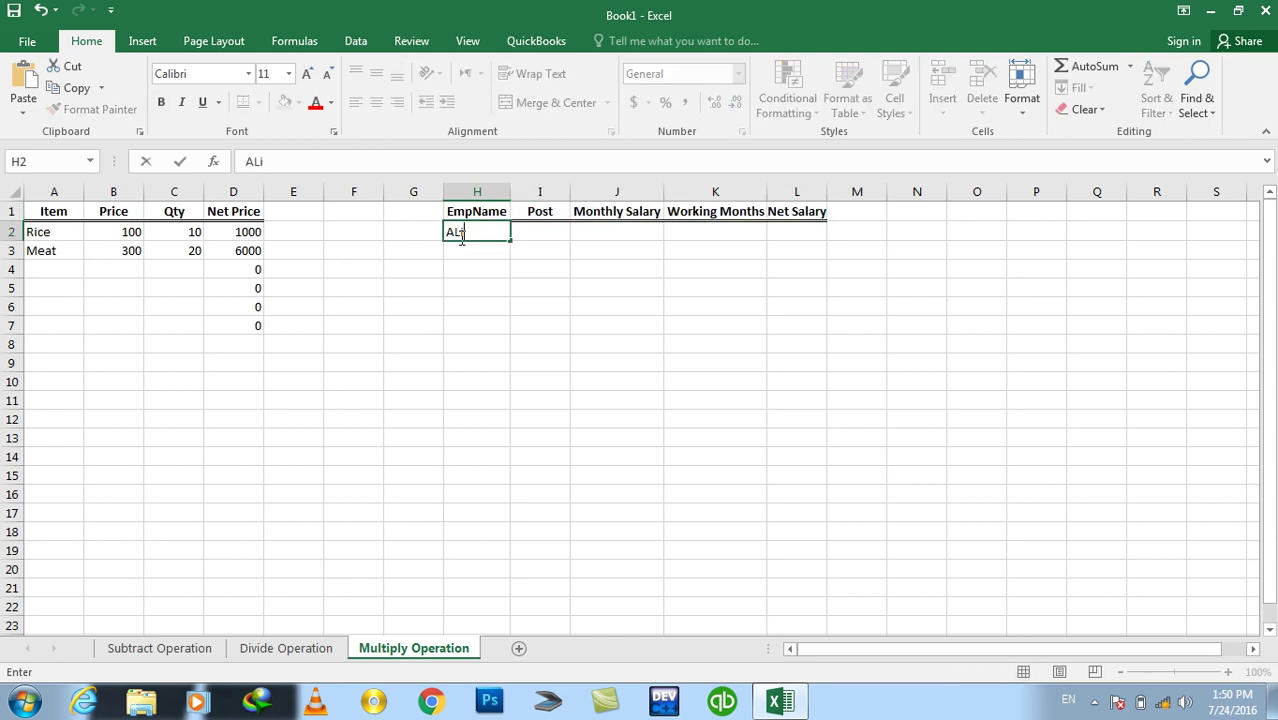
key(Tab)
text(IT Officer)
key(Tab)
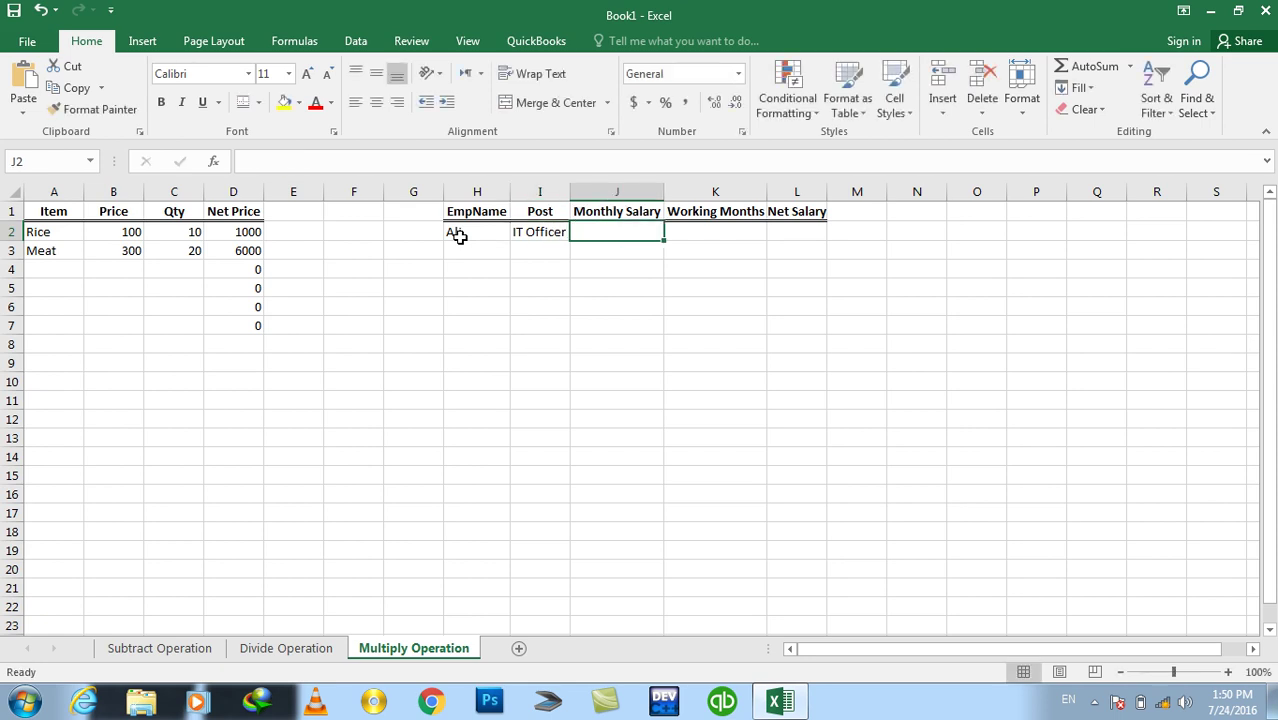
text(40000)
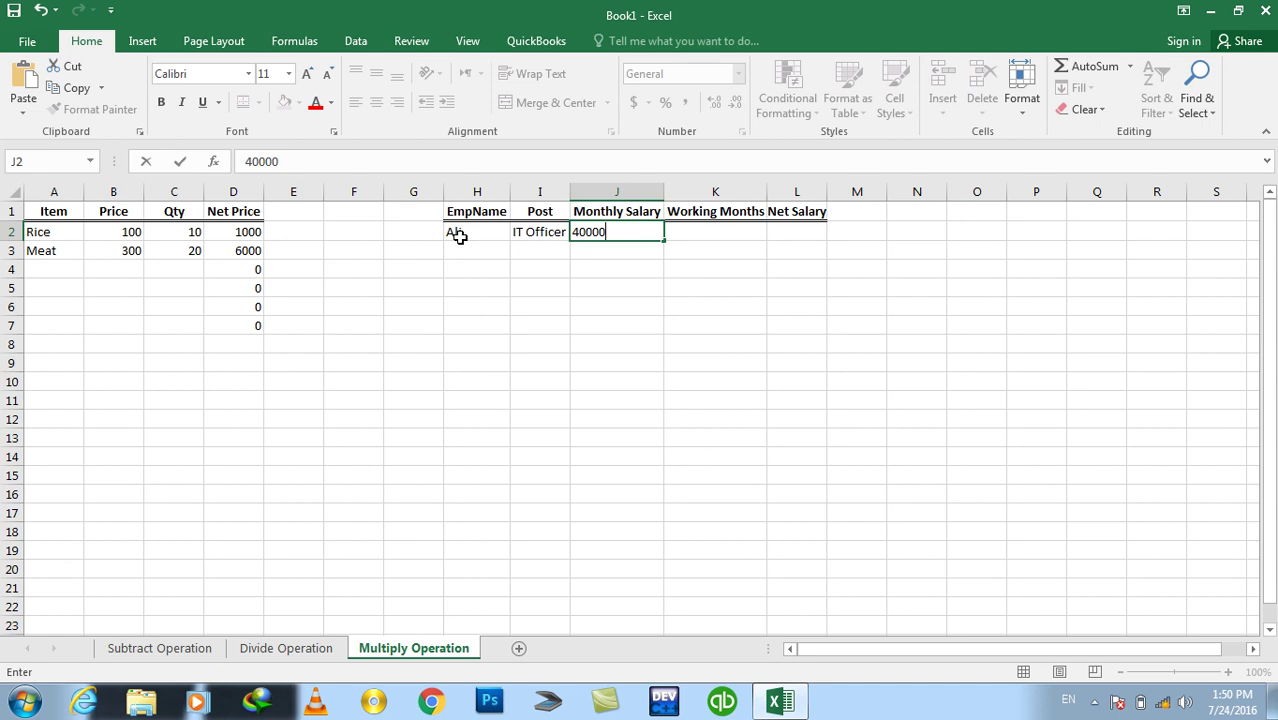
key(Escape)
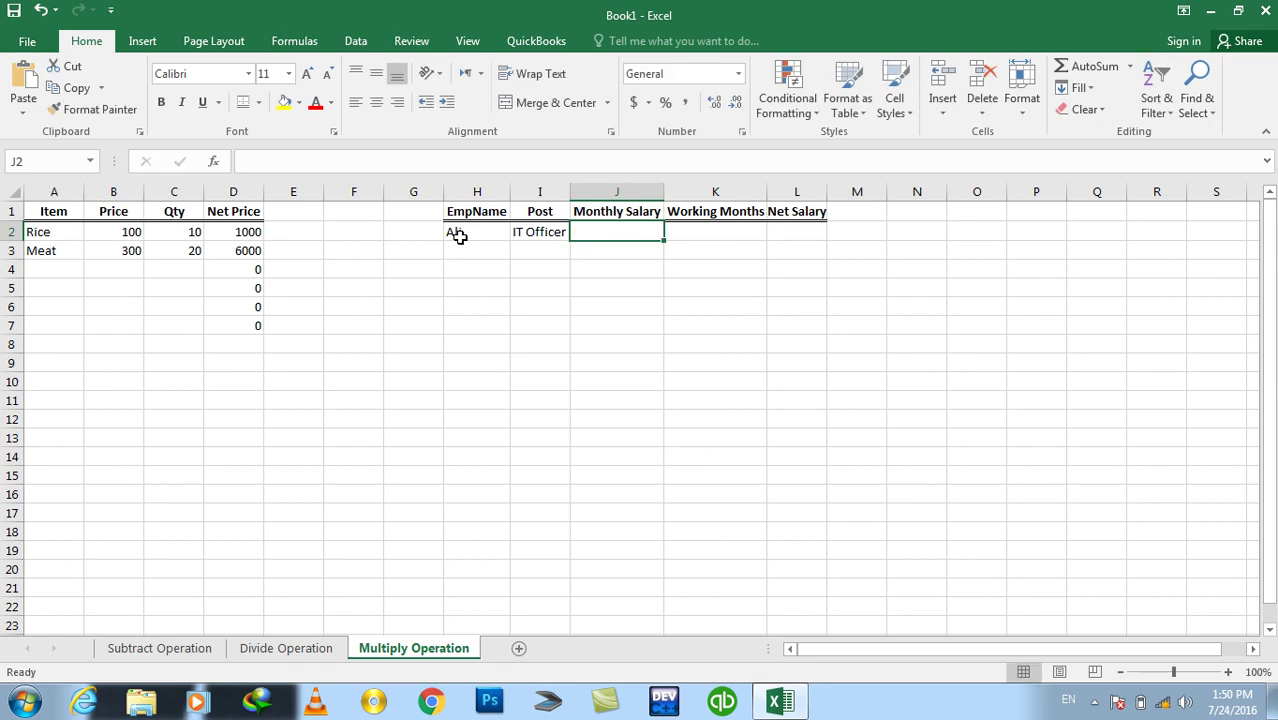
text(30000)
key(Return)
- Enter 5 working months in K2 and begin the Net Salary formula in L2
key(Up)
key(Right)
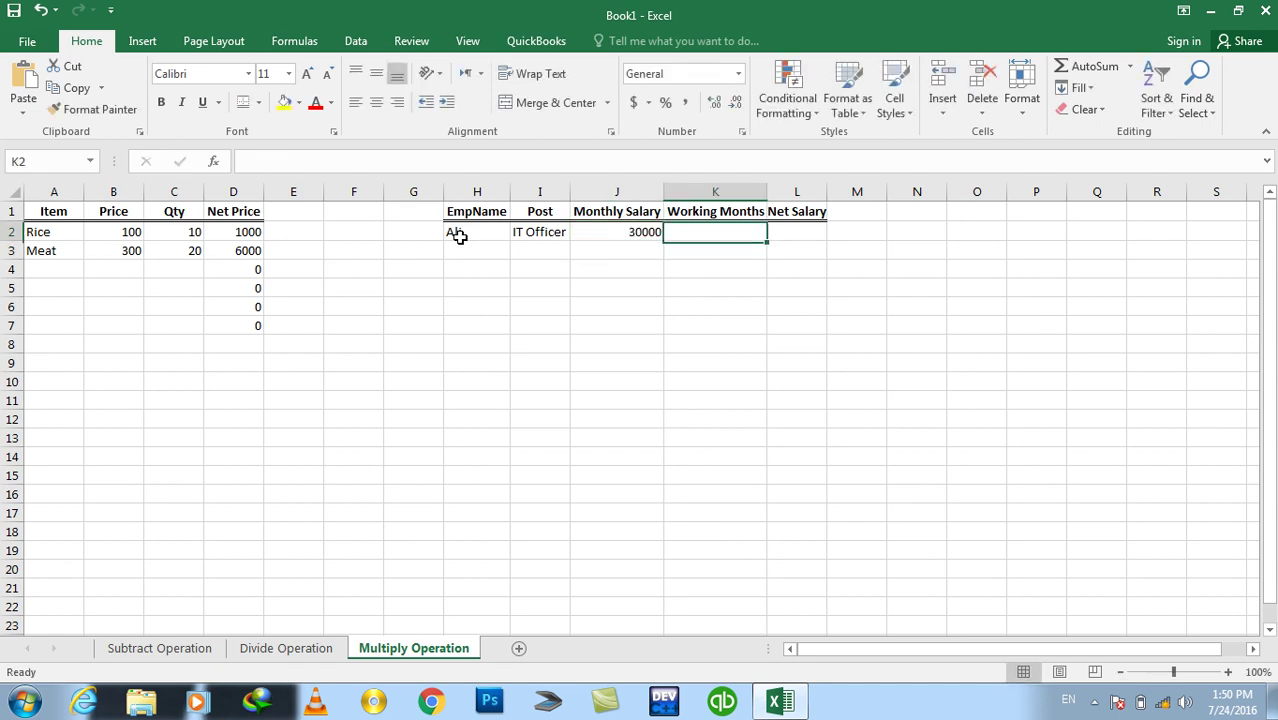
text(5)
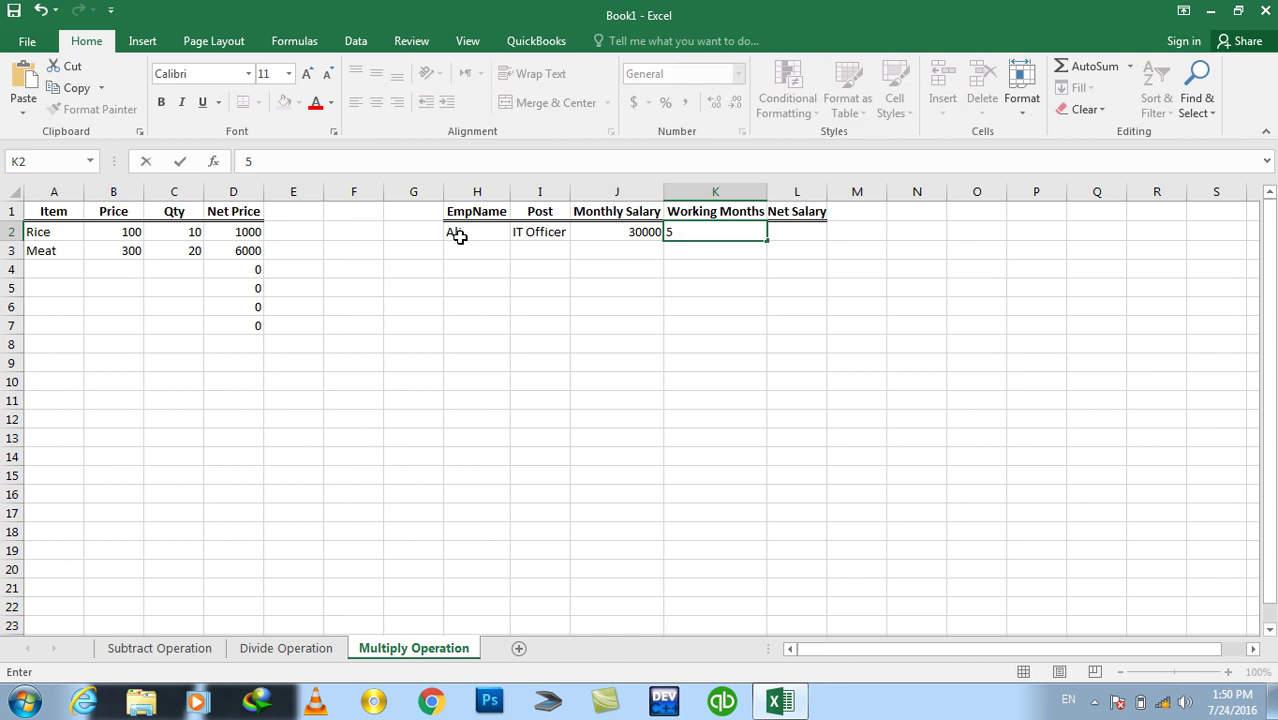
key(Tab)
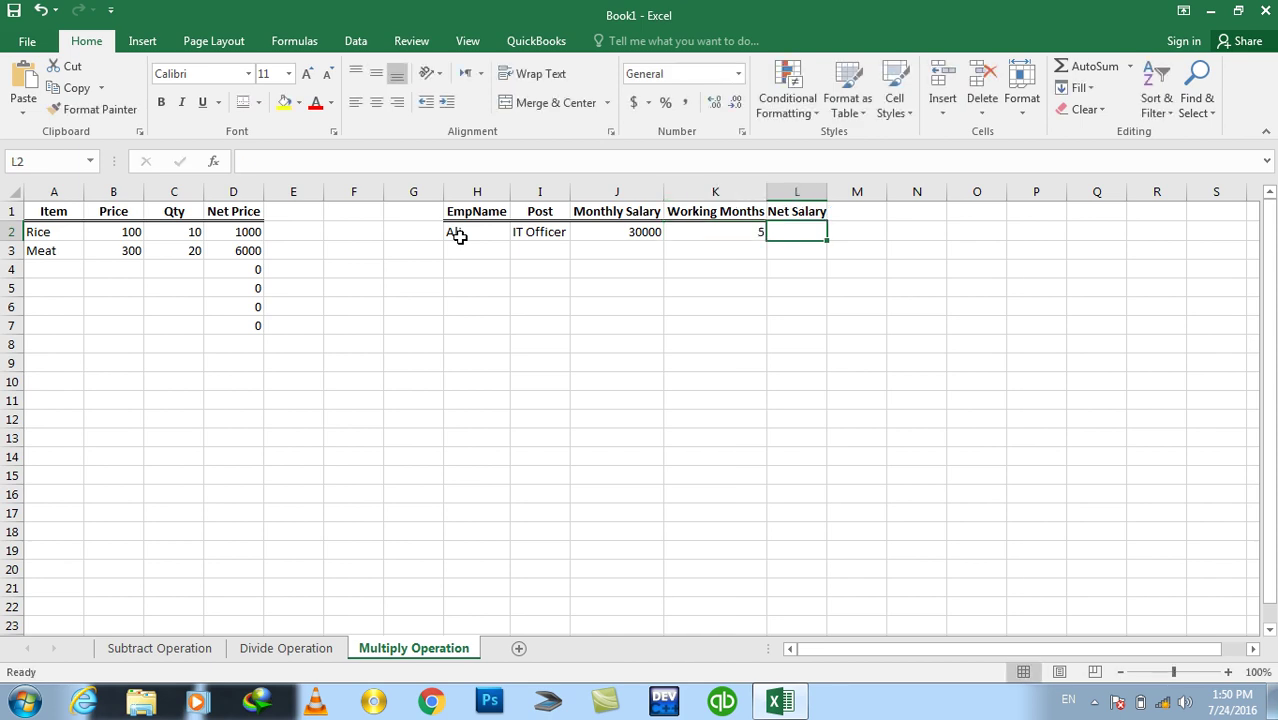
text(=)
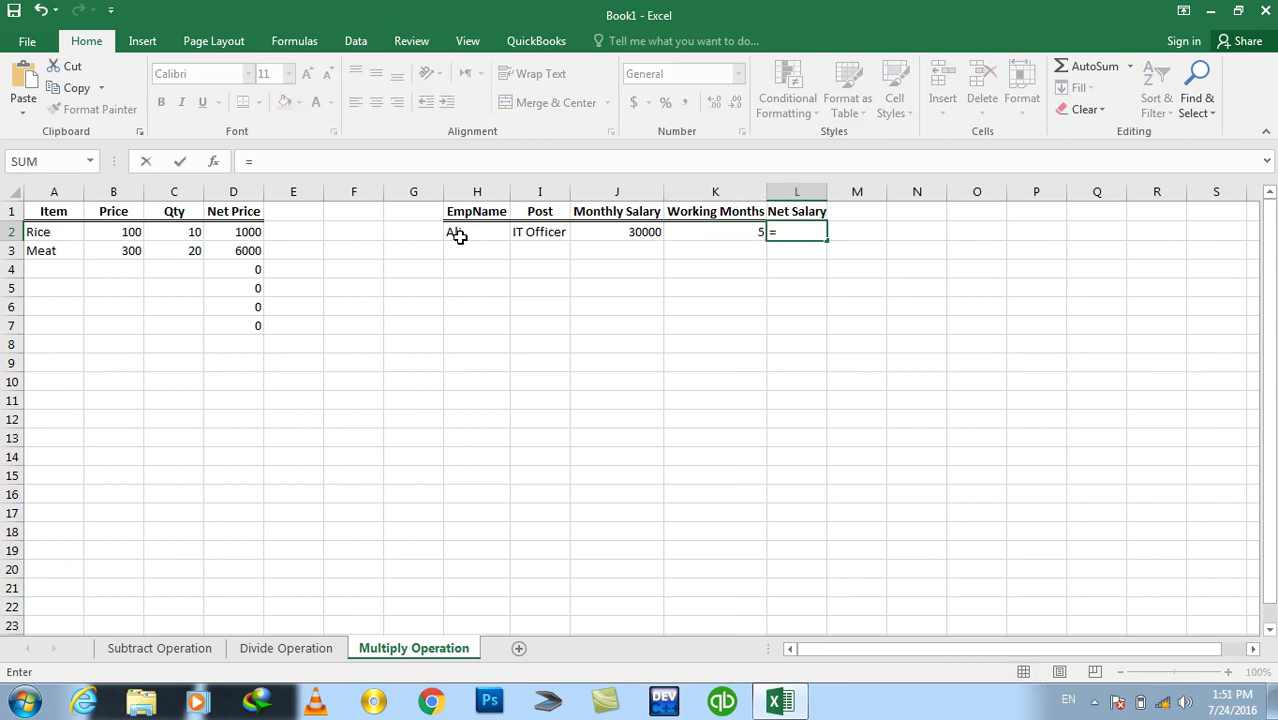
- Complete the Net Salary formula =J2*K2 and fill it down to L7
click(603, 231)
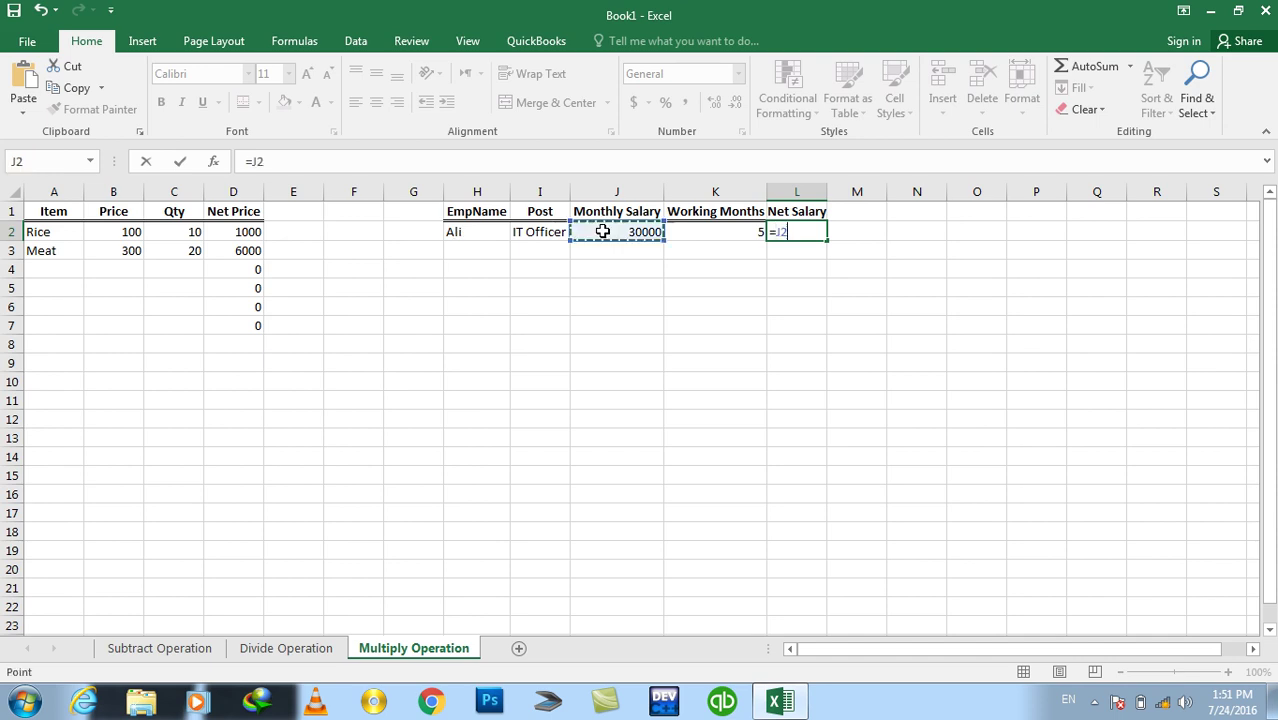
text(*)
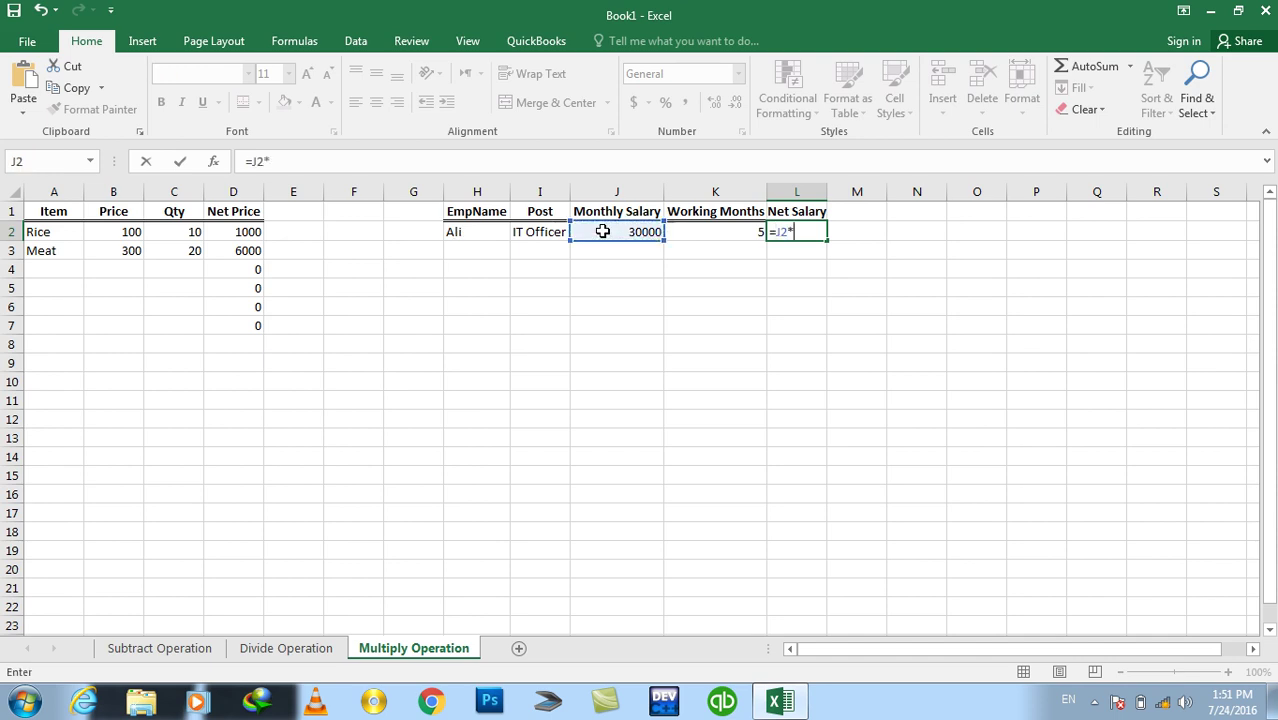
click(709, 232)
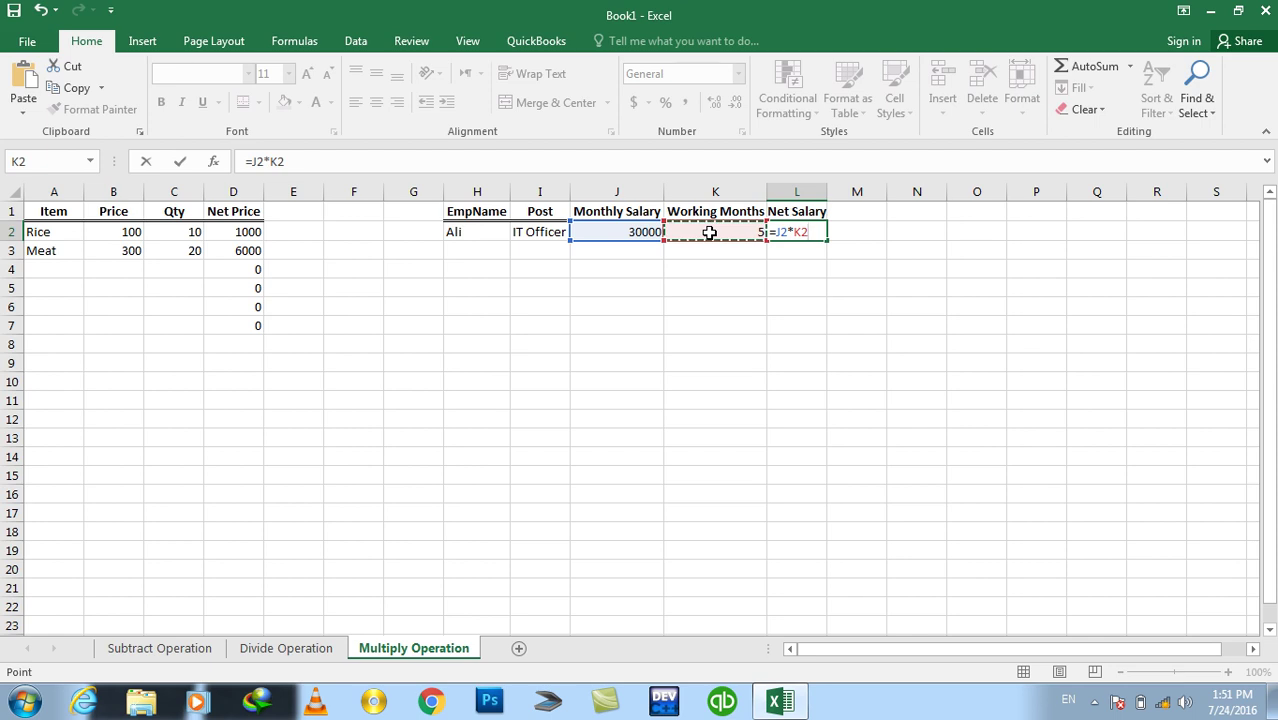
key(Return)
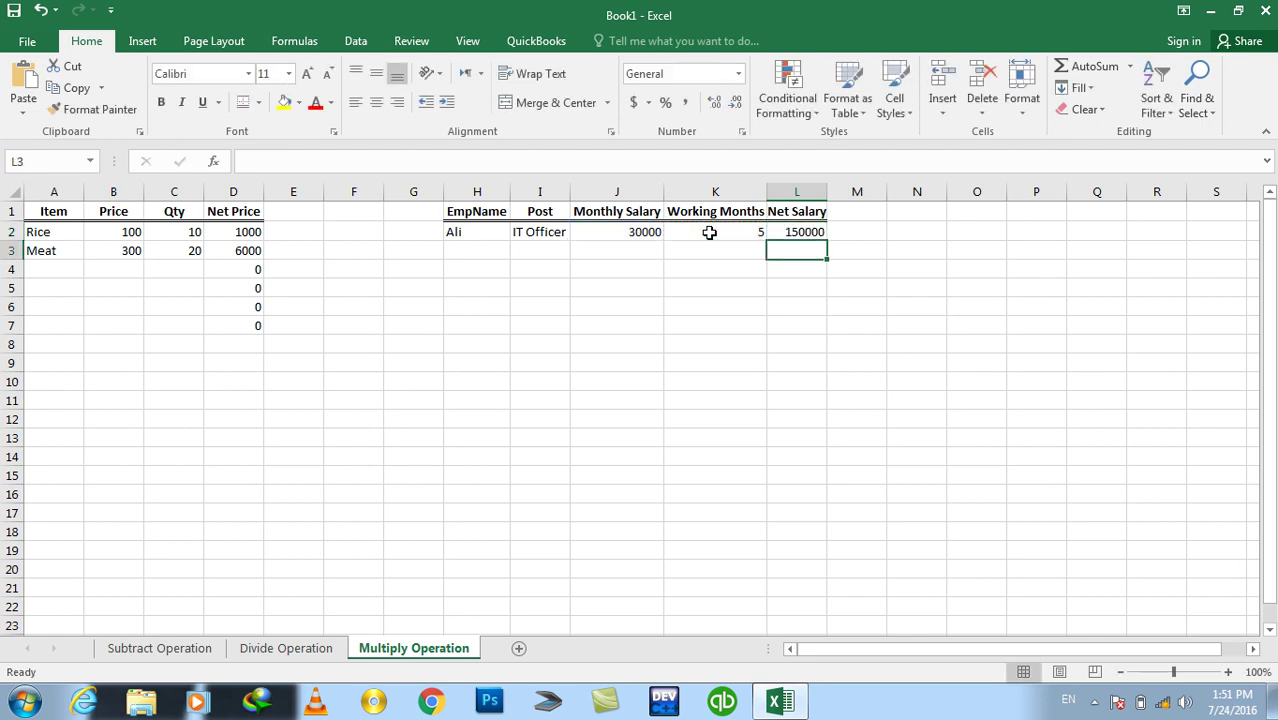
key(Up)
key(shift+Down)
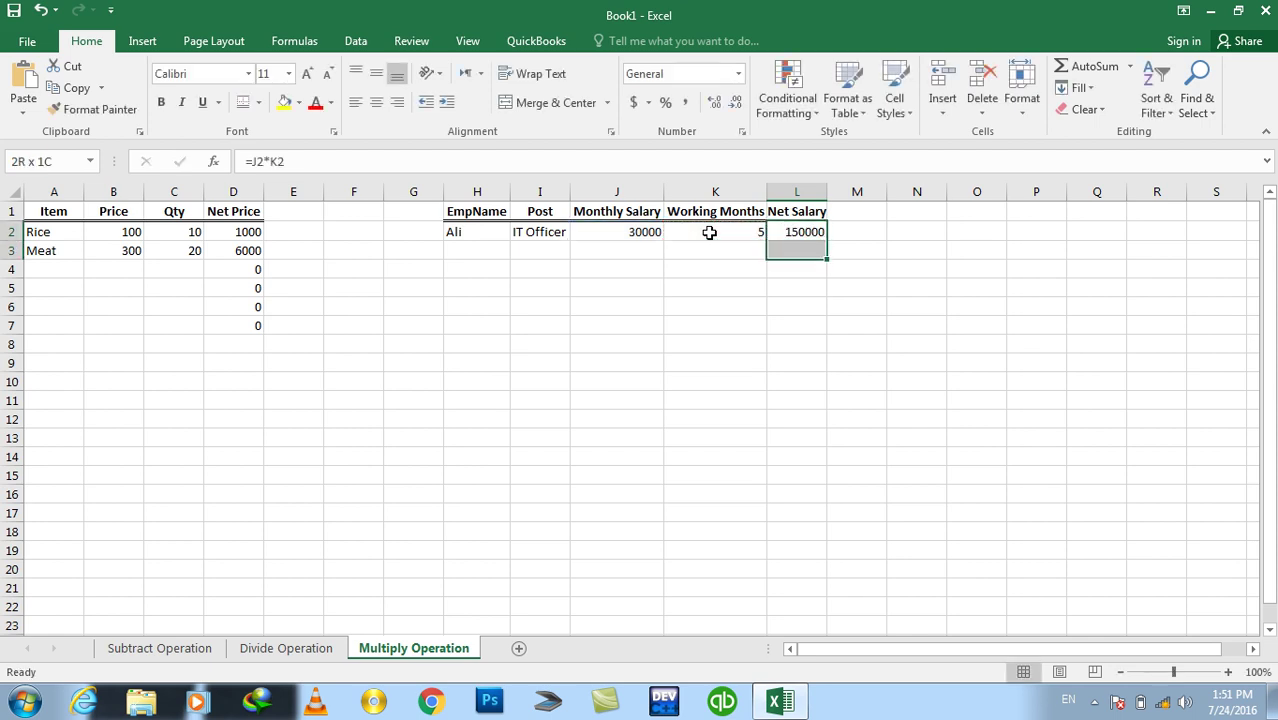
key(shift+Down)
key(shift+Down)
key(shift+Down)
key(shift+Down)
key(ctrl+d)
key(Left)
key(Left)
key(Left)
key(Left)
- Add the second employee in row 3: name, IT Officer, 25000 salary, 12 months
key(Down)
text(Khan)
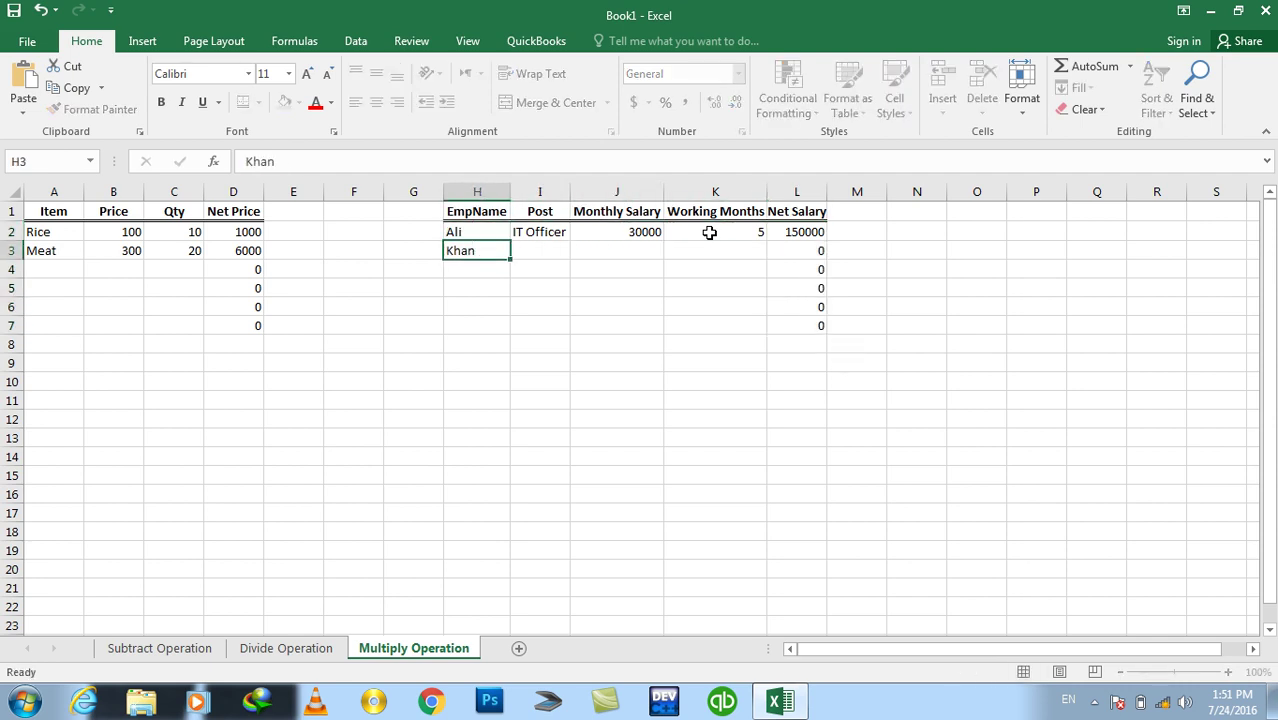
key(Tab)
text(I)
key(Tab)
text(2500)
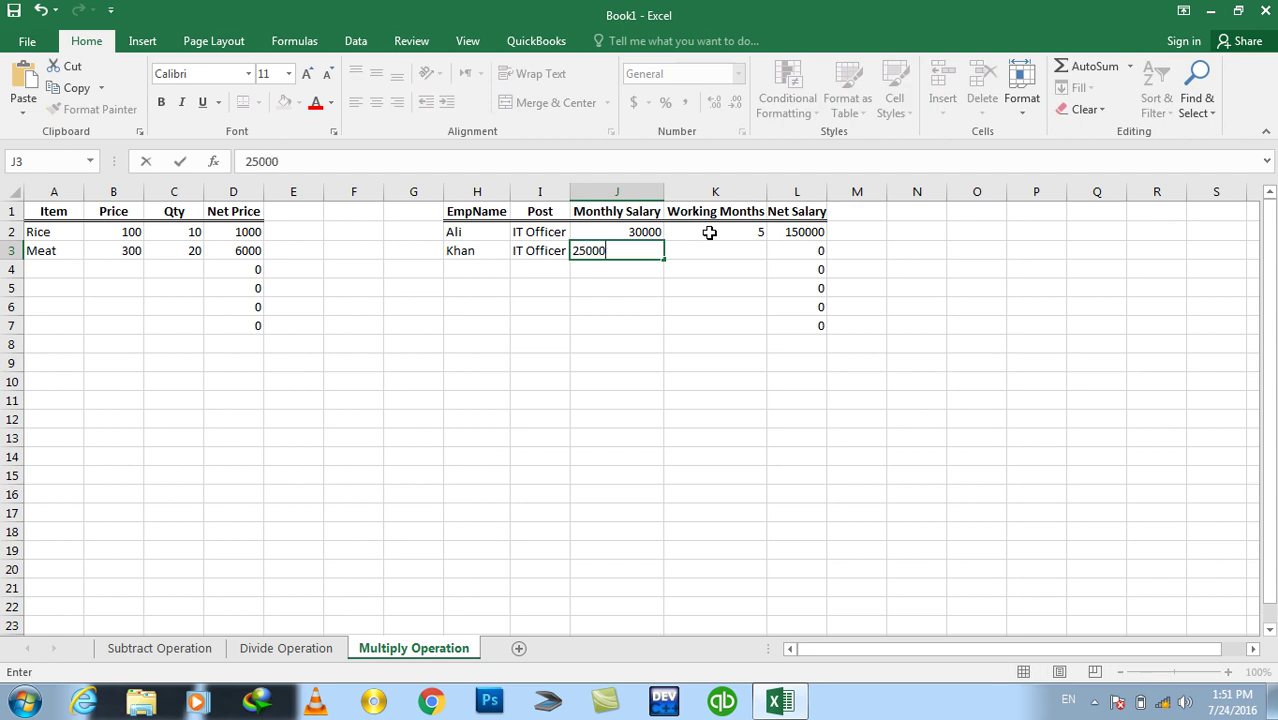
key(Tab)
key(Tab)
key(Left)
text(1)
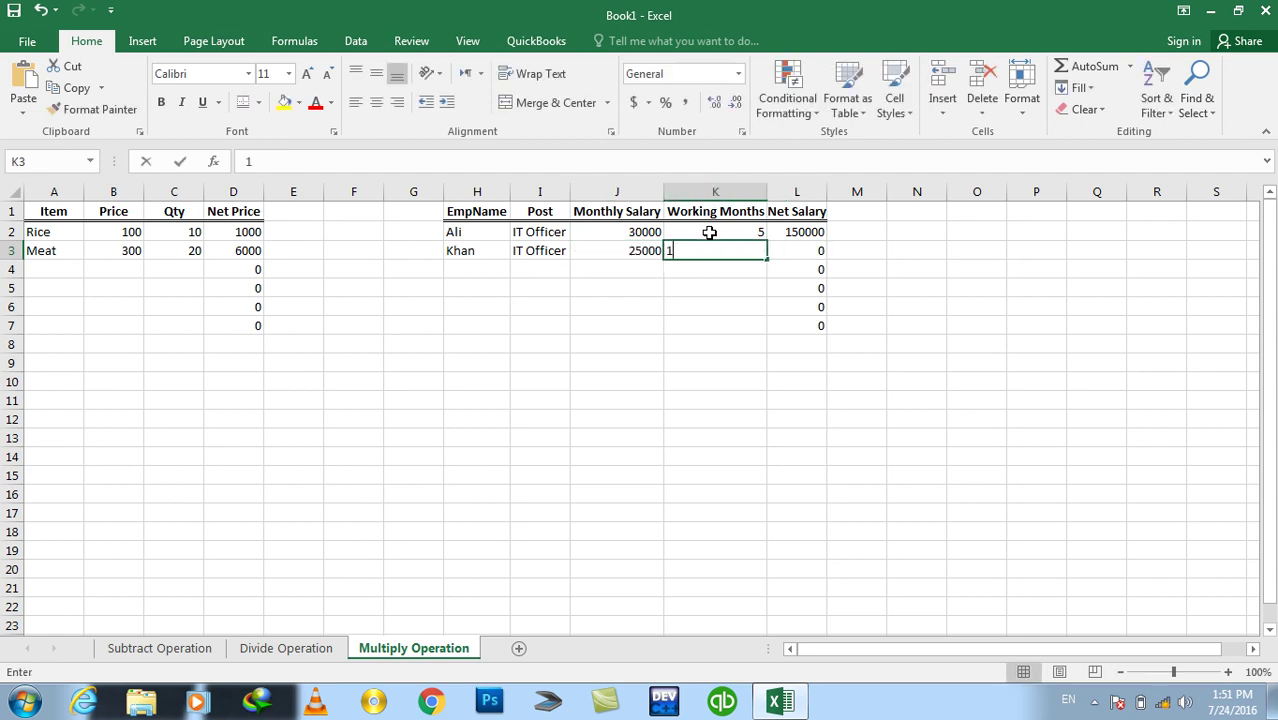
text(2)
key(ctrl+Return)
key(Right)
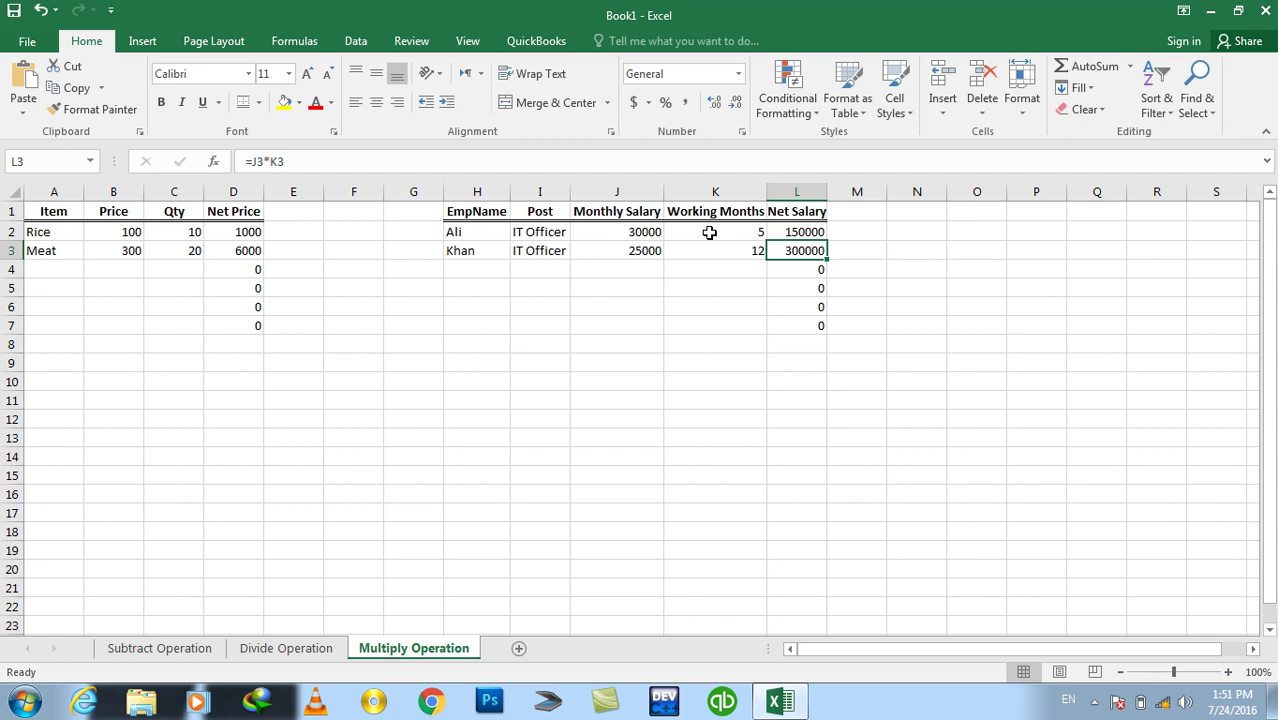
key(Left)
key(Left)
key(Left)
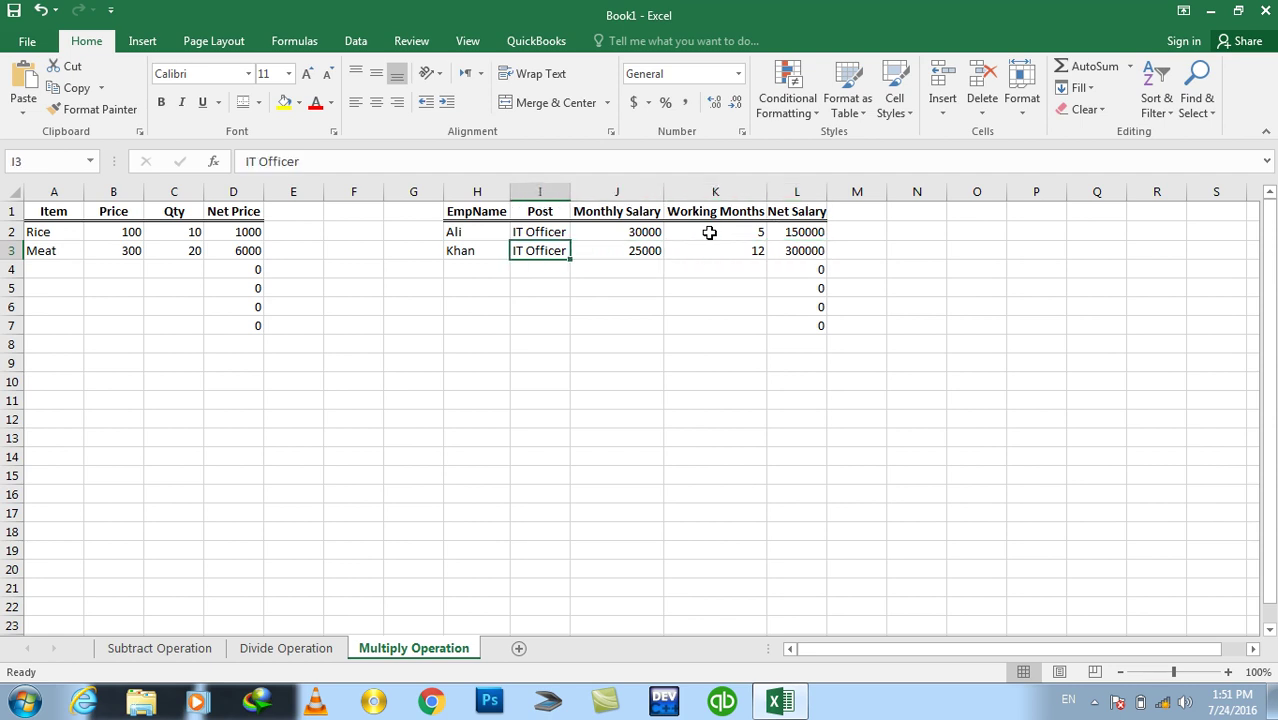
- Merge H10:O11 and enter the title 'Computerized System for Internet Clube'
click(542, 362)
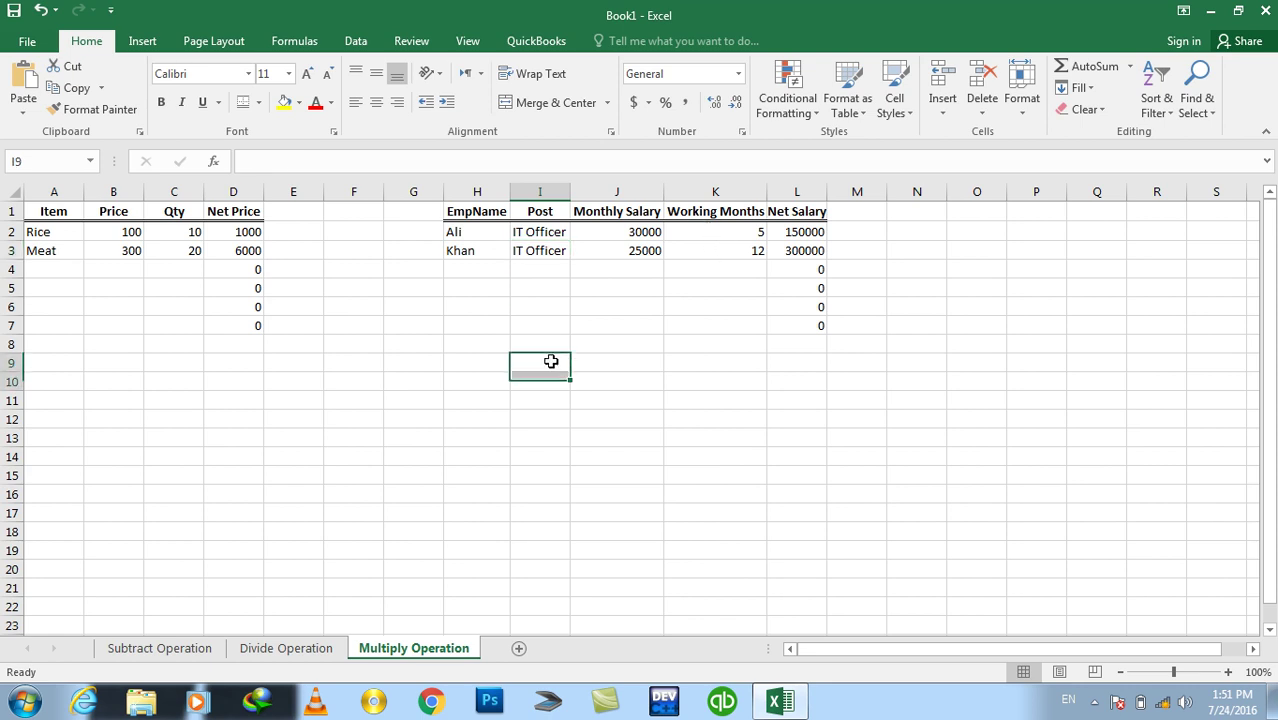
key(Up)
key(Up)
key(Up)
key(Right)
key(Right)
click(189, 307)
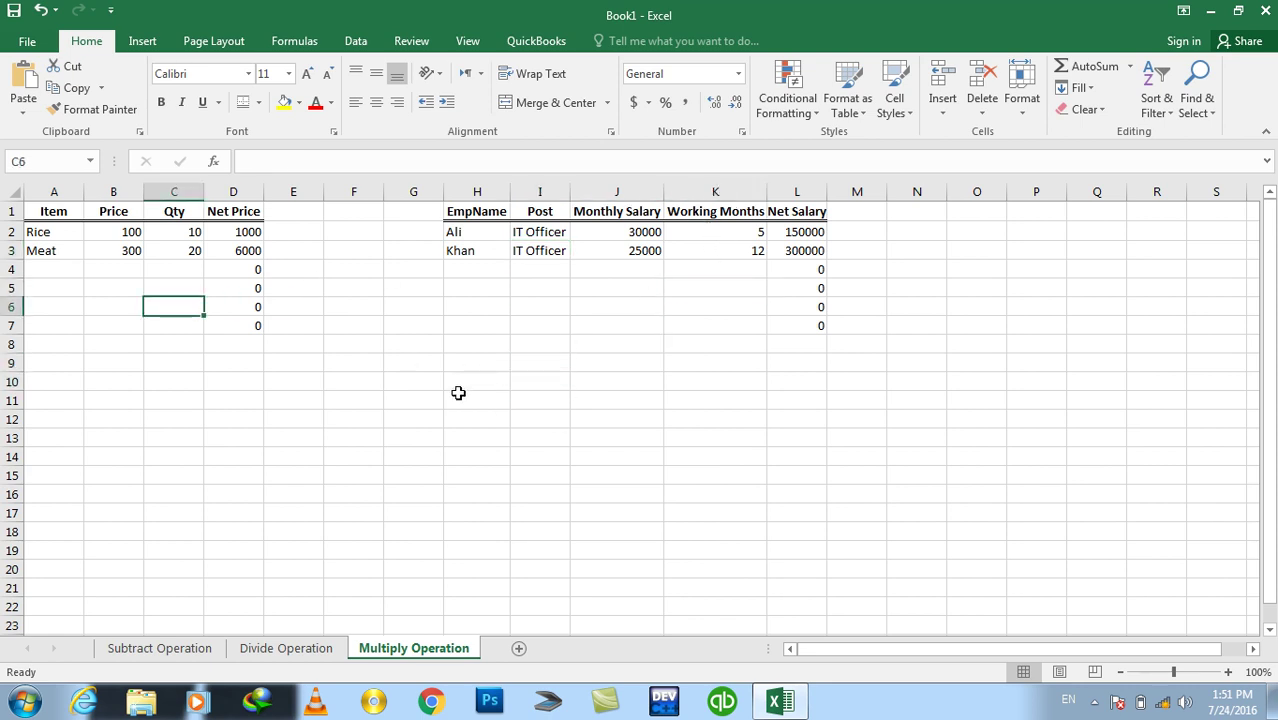
click(468, 400)
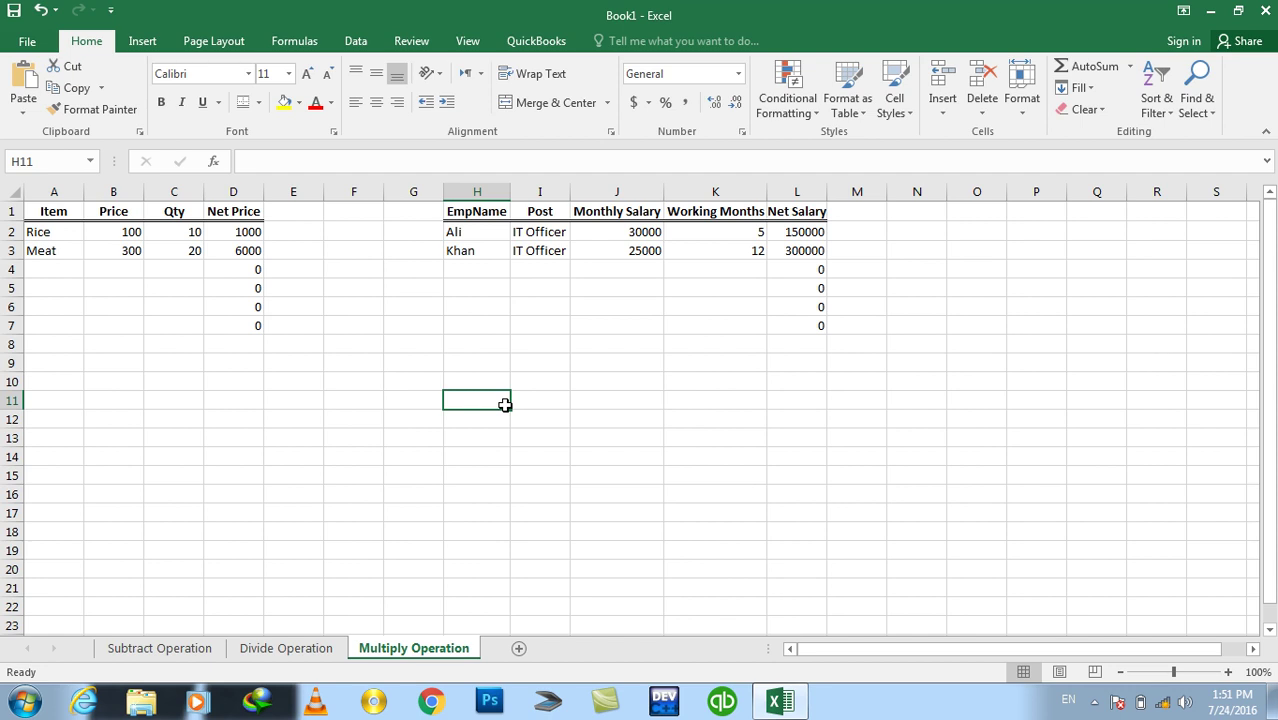
key(Up)
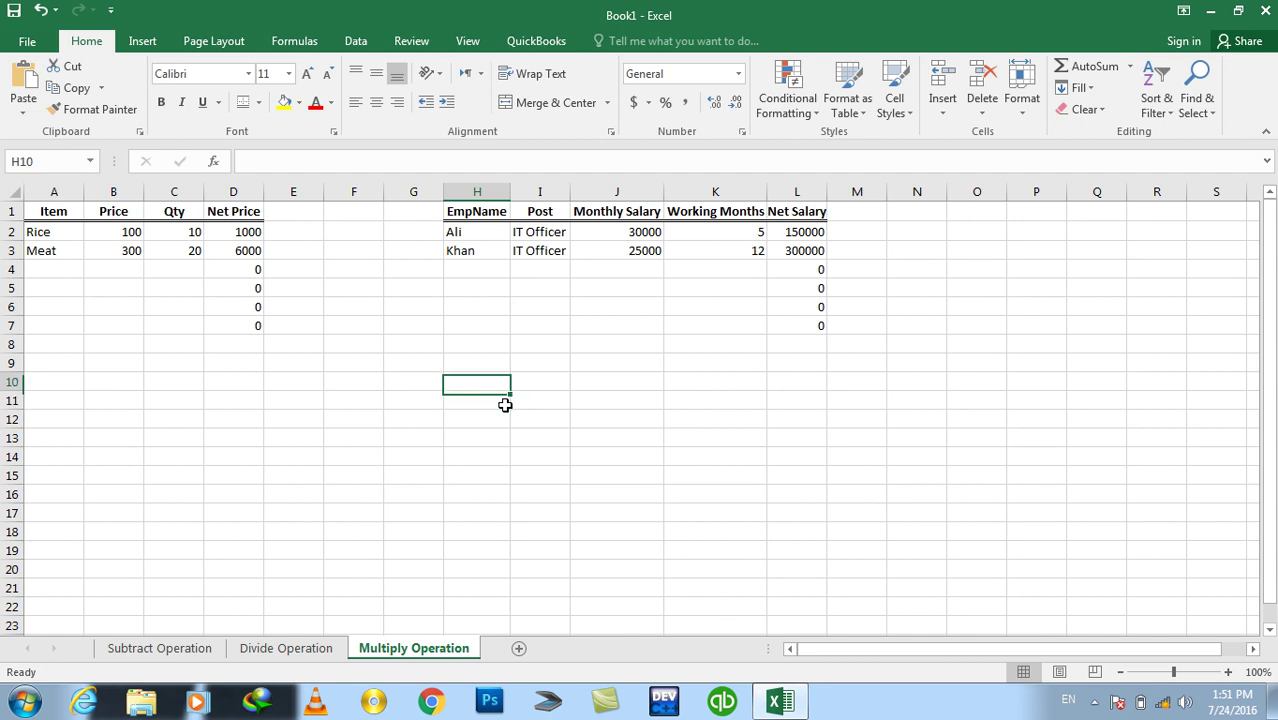
key(shift+Right)
key(shift+Right)
key(shift+Right)
key(shift+Right)
key(shift+Right)
key(shift+Right)
key(shift+Right)
key(shift+Down)
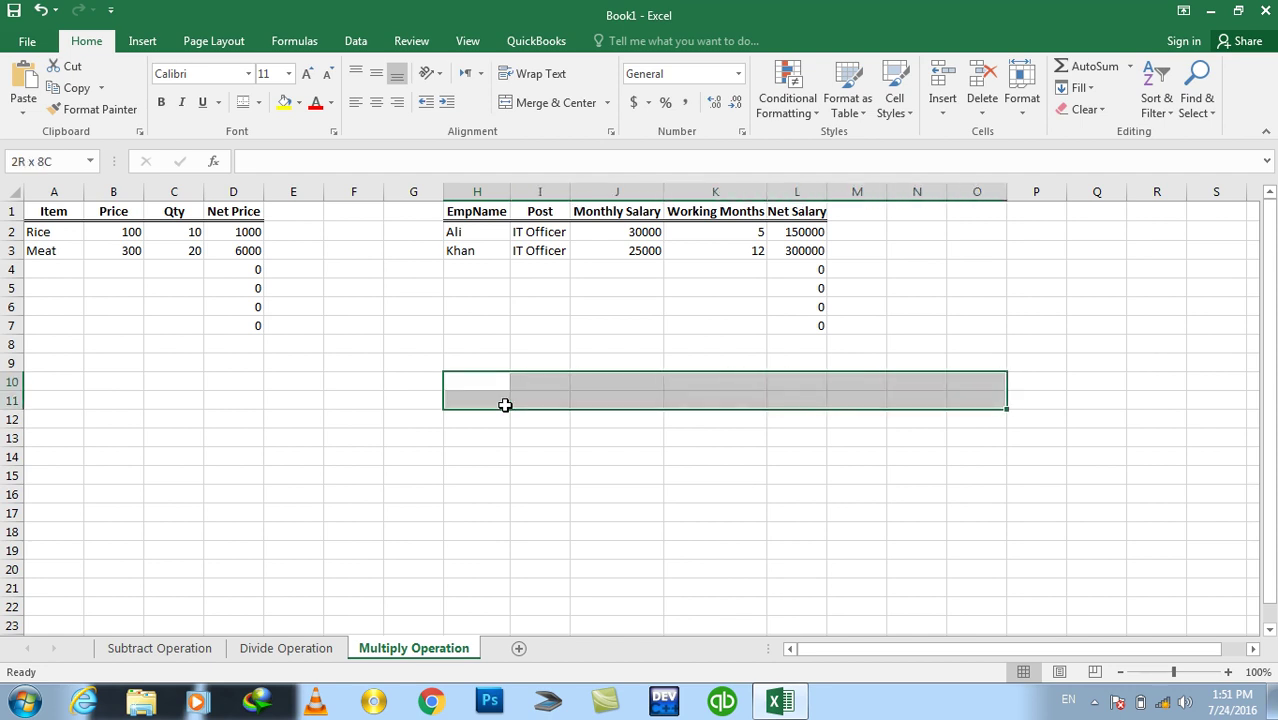
click(505, 113)
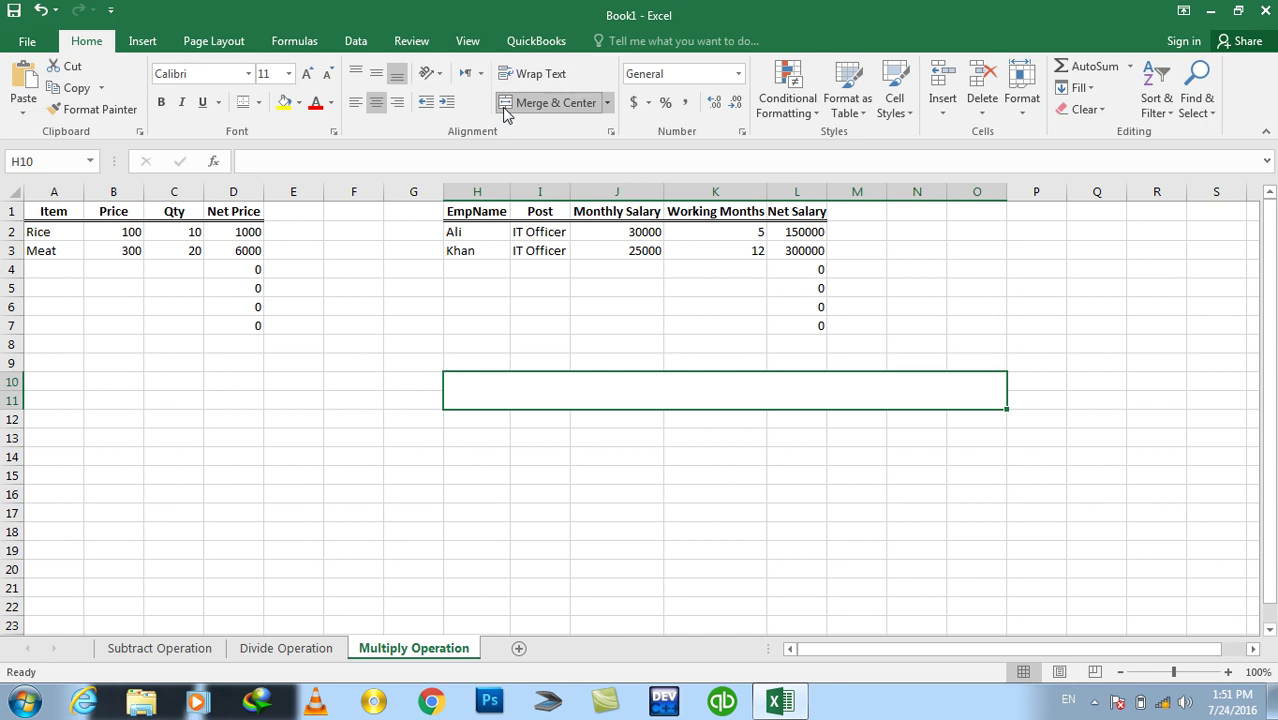
text(Inter)
text(omp)
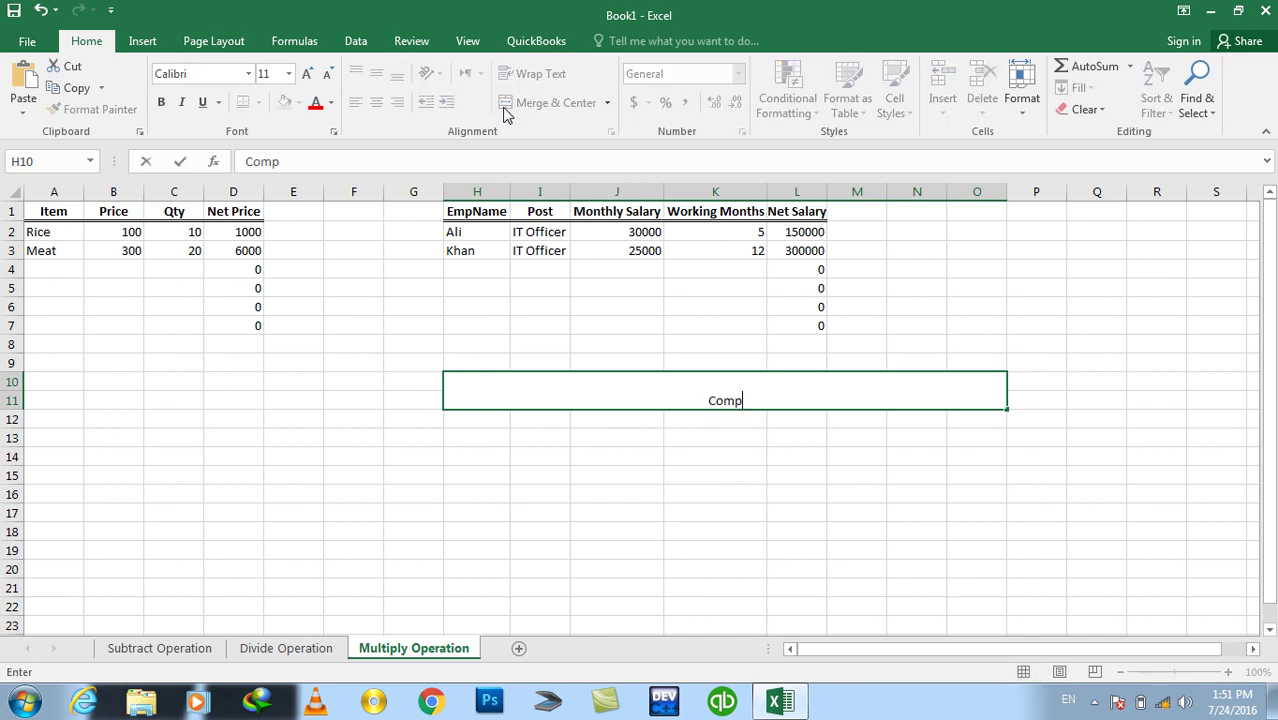
text(uterized System for Internet Clube)
key(Return)
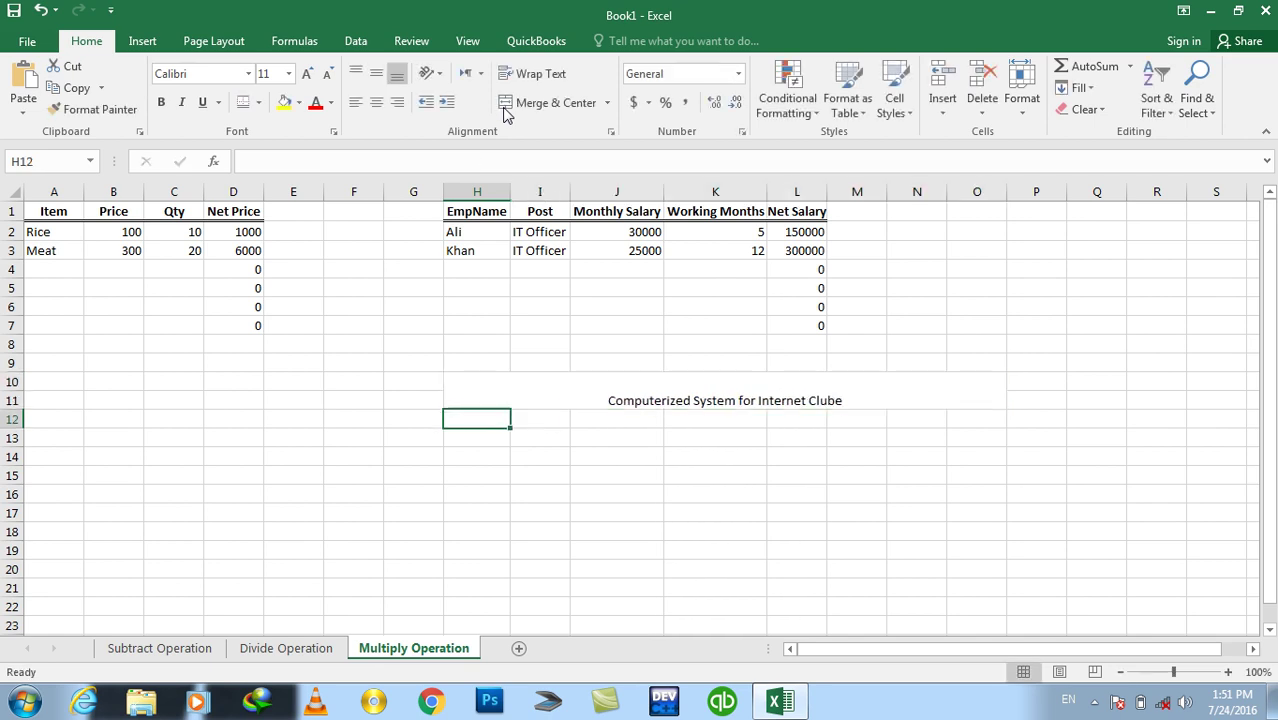
- Format the title bold, middle-aligned, 24-point and red
click(618, 398)
click(307, 74)
click(307, 74)
click(307, 74)
click(161, 102)
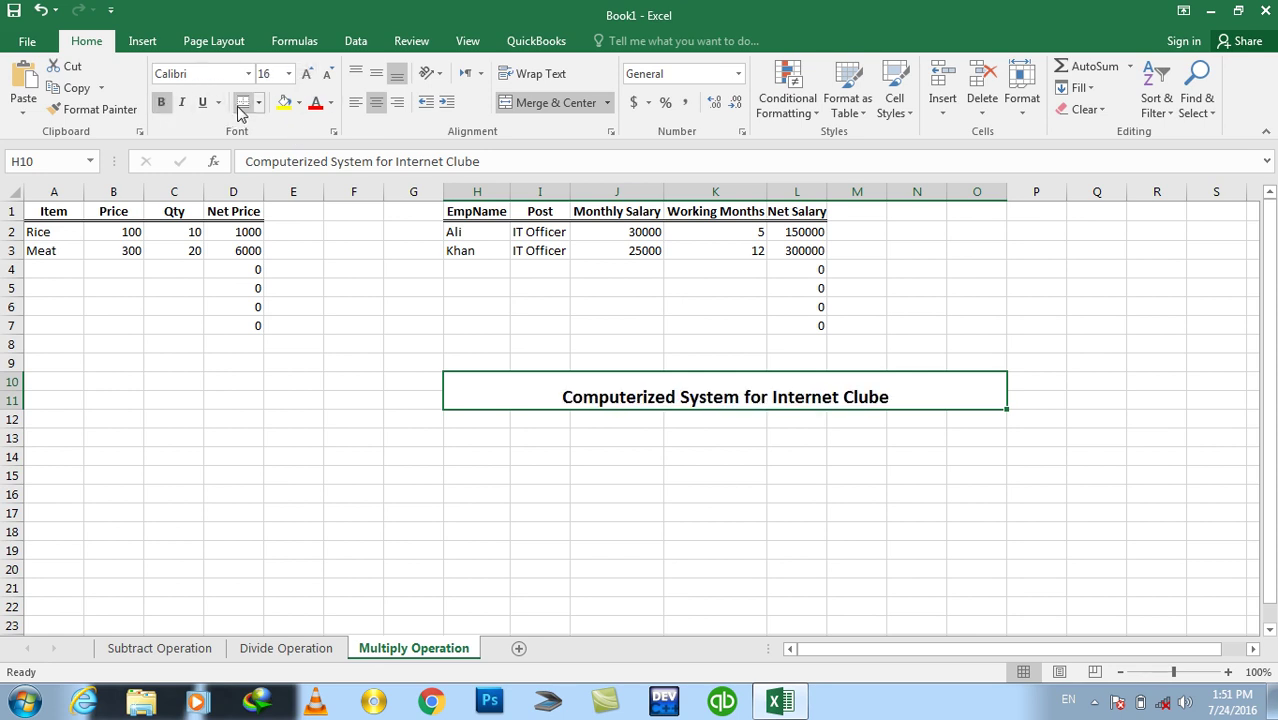
click(376, 78)
click(307, 74)
click(307, 74)
click(307, 74)
click(307, 74)
click(315, 103)
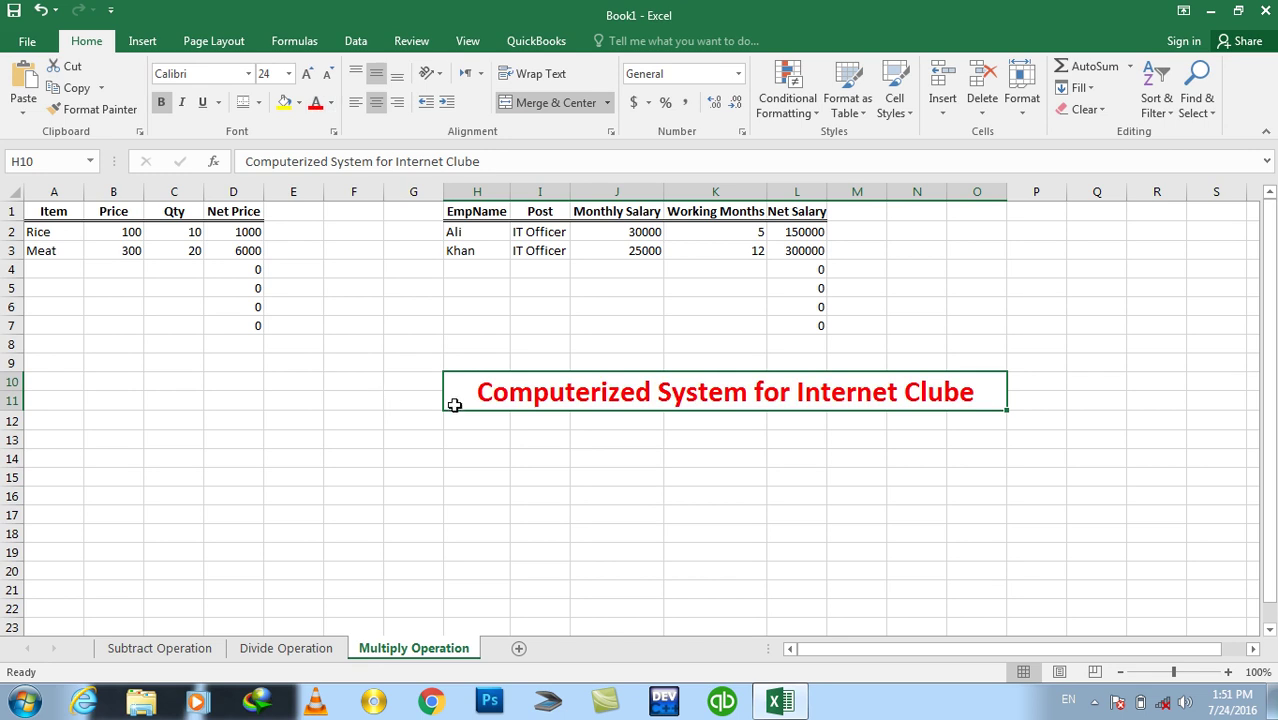
click(527, 422)
- Enter the header 'Computer #' in H12
text(CPSJ)
key(Escape)
key(Left)
text(Computer N)
key(BackSpace)
text(@)
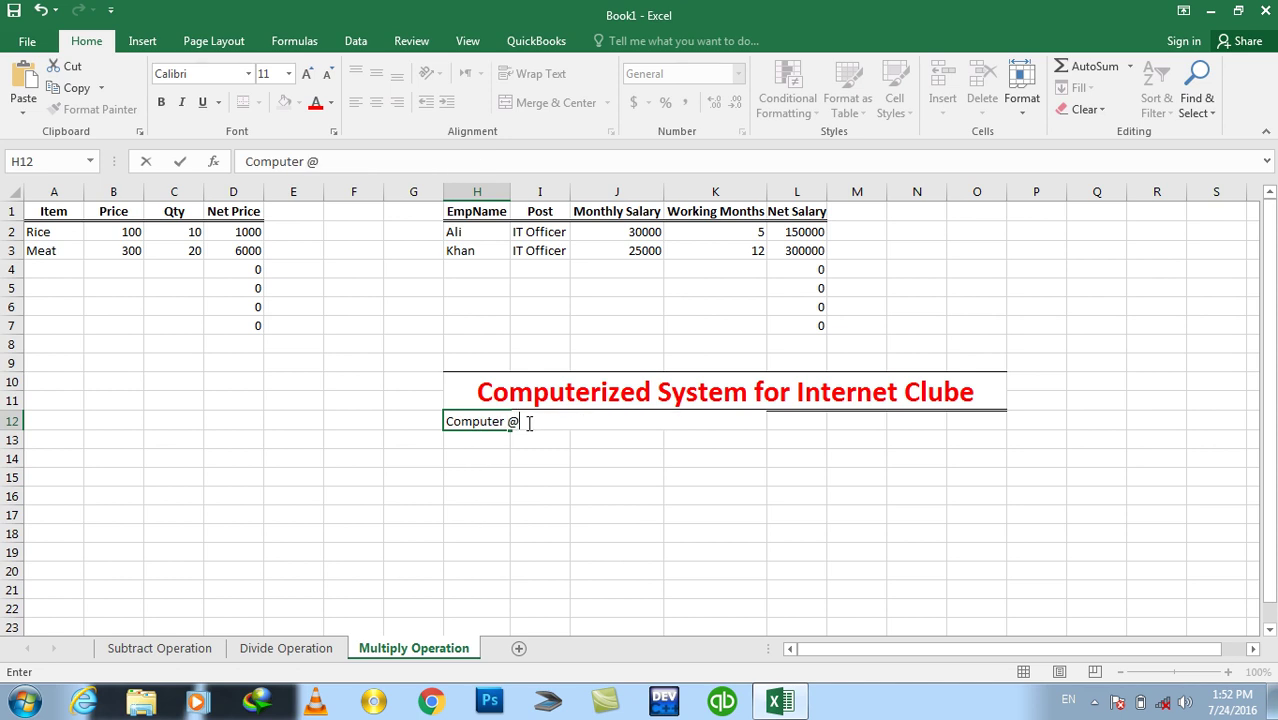
click(528, 422)
key(Left)
key(F2)
key(BackSpace)
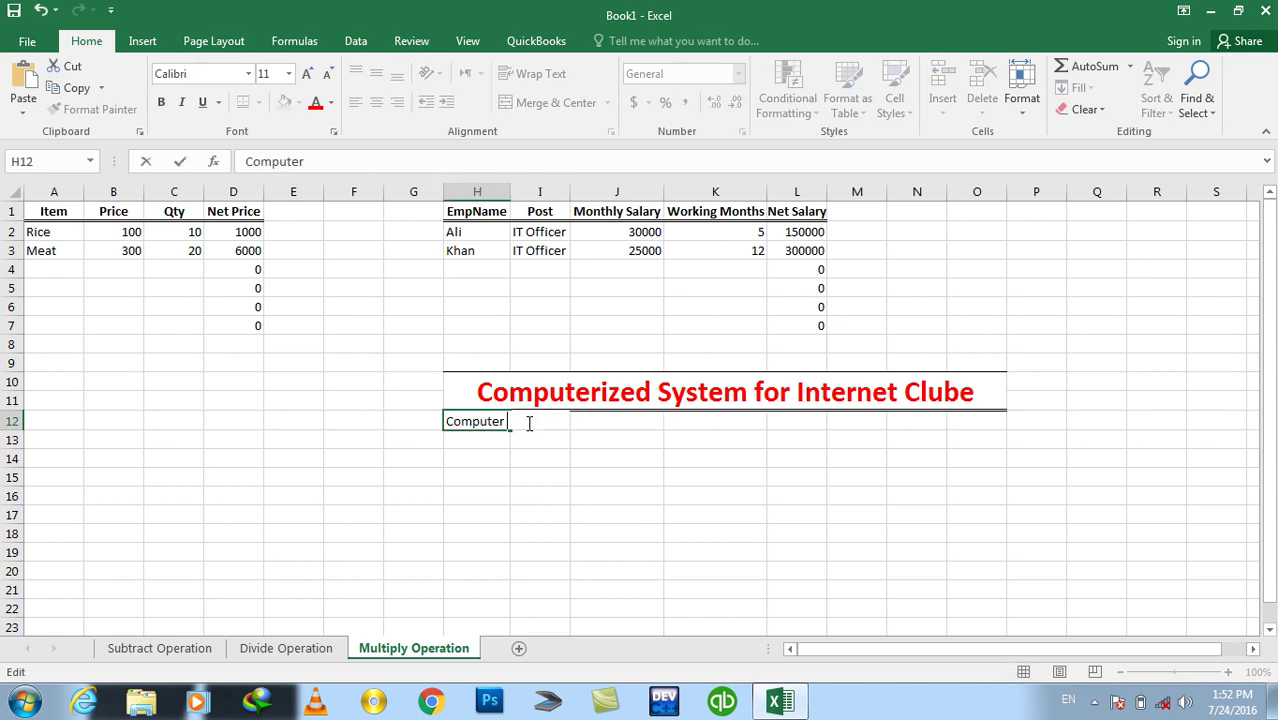
text(@)
key(Return)
- Enter headers S time, E Time, Net Hour, Net Minute, Net Second and Net Amount in I12:N12
click(529, 422)
text(SName)
key(Tab)
text(E Time)
key(Tab)
text(Net Hour)
key(Tab)
text(Net Miniut)
key(BackSpace)
key(BackSpace)
key(BackSpace)
text(ute)
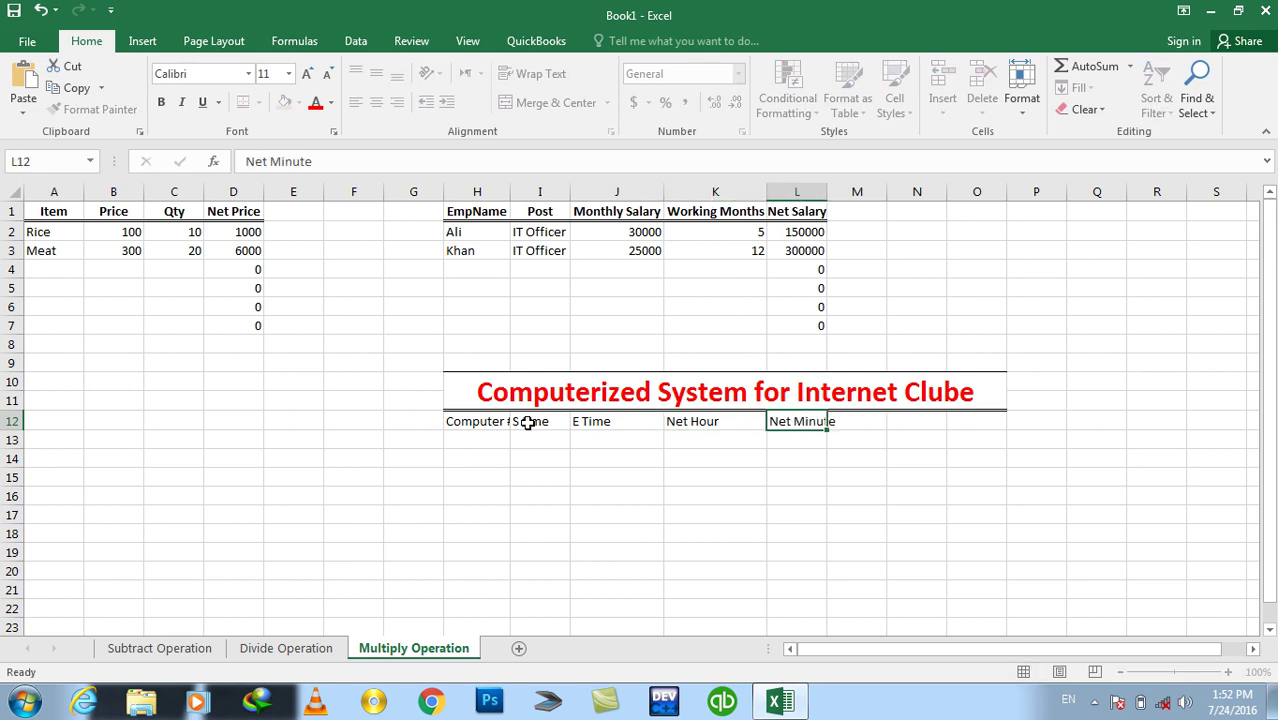
key(Tab)
text(Net Salar)
key(BackSpace)
key(BackSpace)
key(BackSpace)
text(econd)
key(Tab)
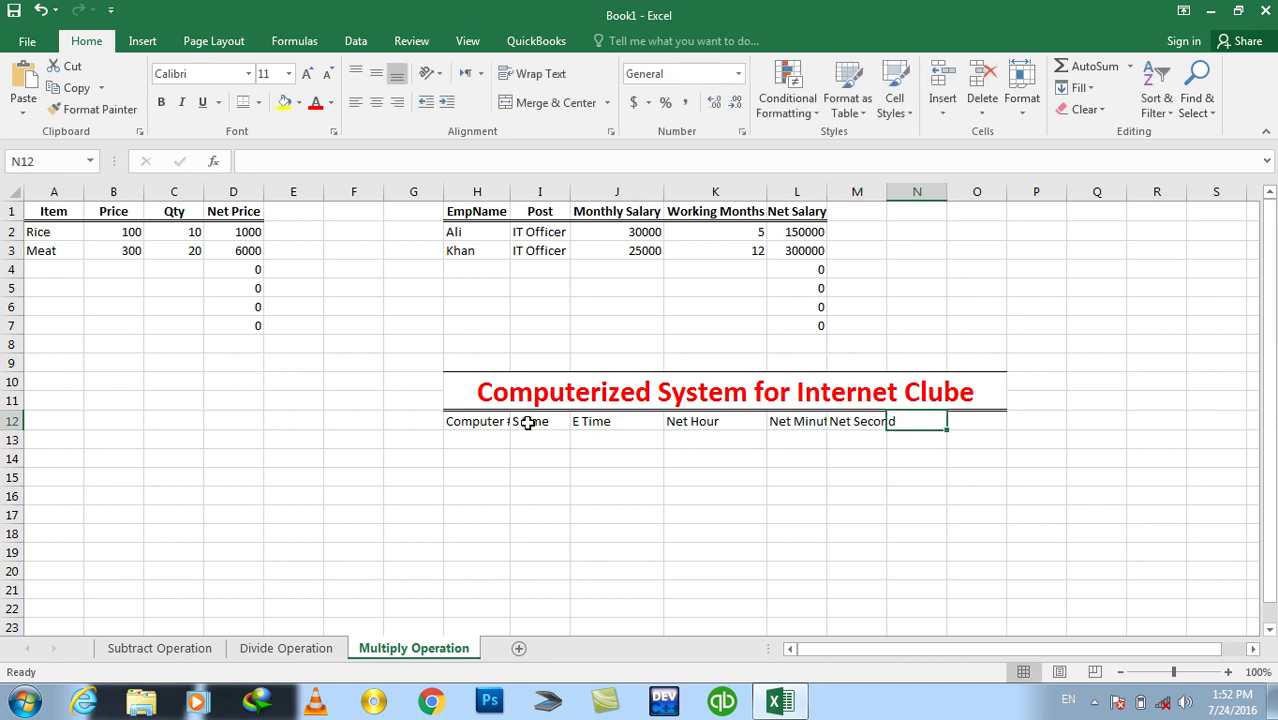
text(Net Amount)
key(Return)
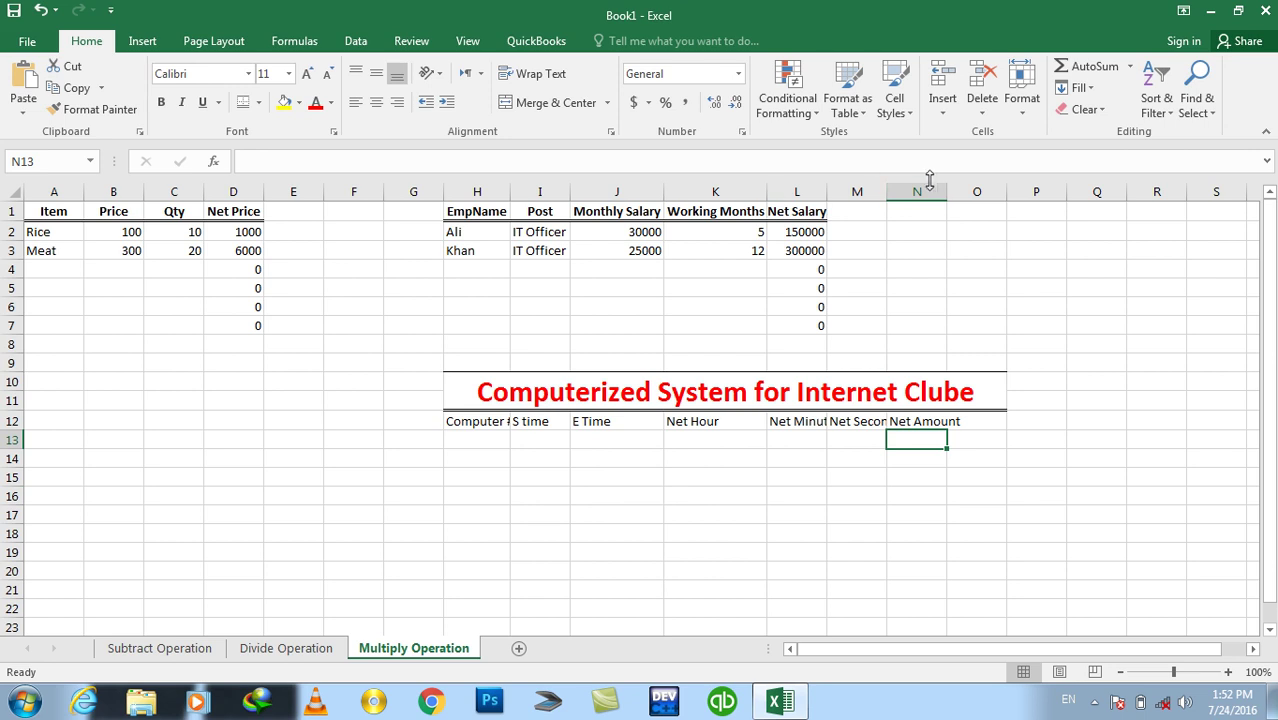
- AutoFit columns N, M, L and H to their Net Amount, Net Second, Net Minute and Computer # headers
double_click(946, 192)
double_click(886, 192)
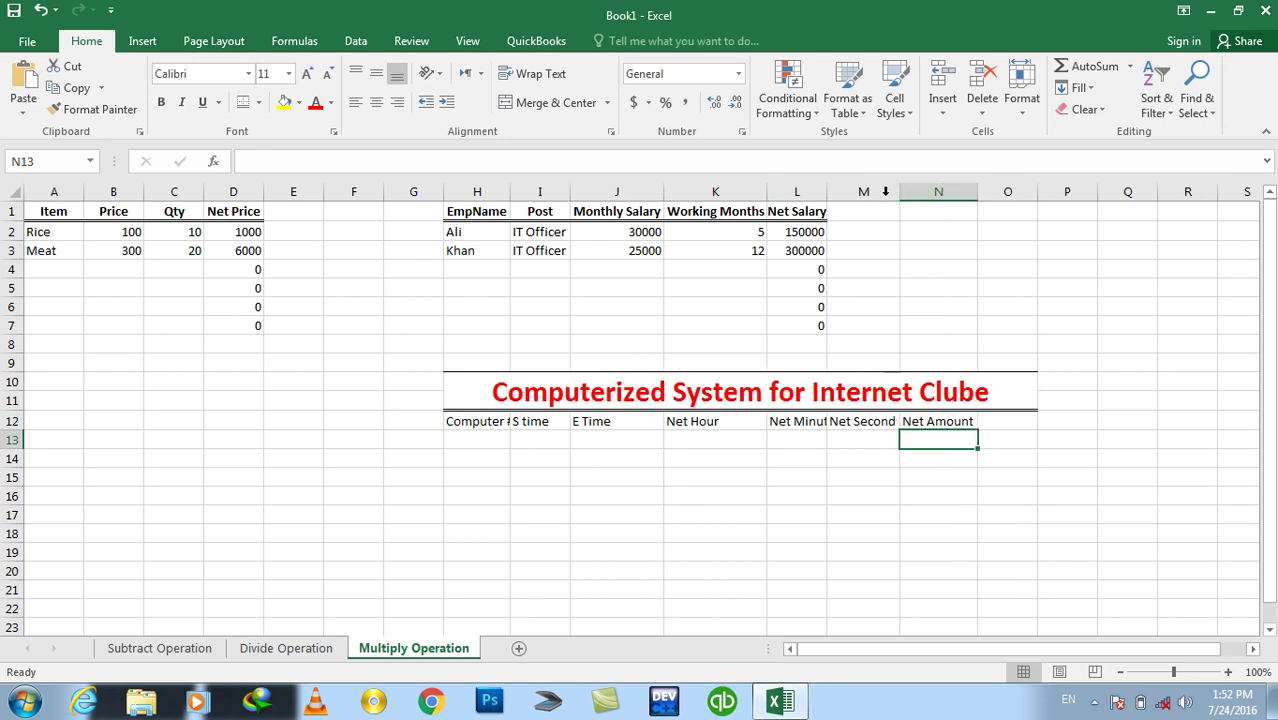
double_click(826, 191)
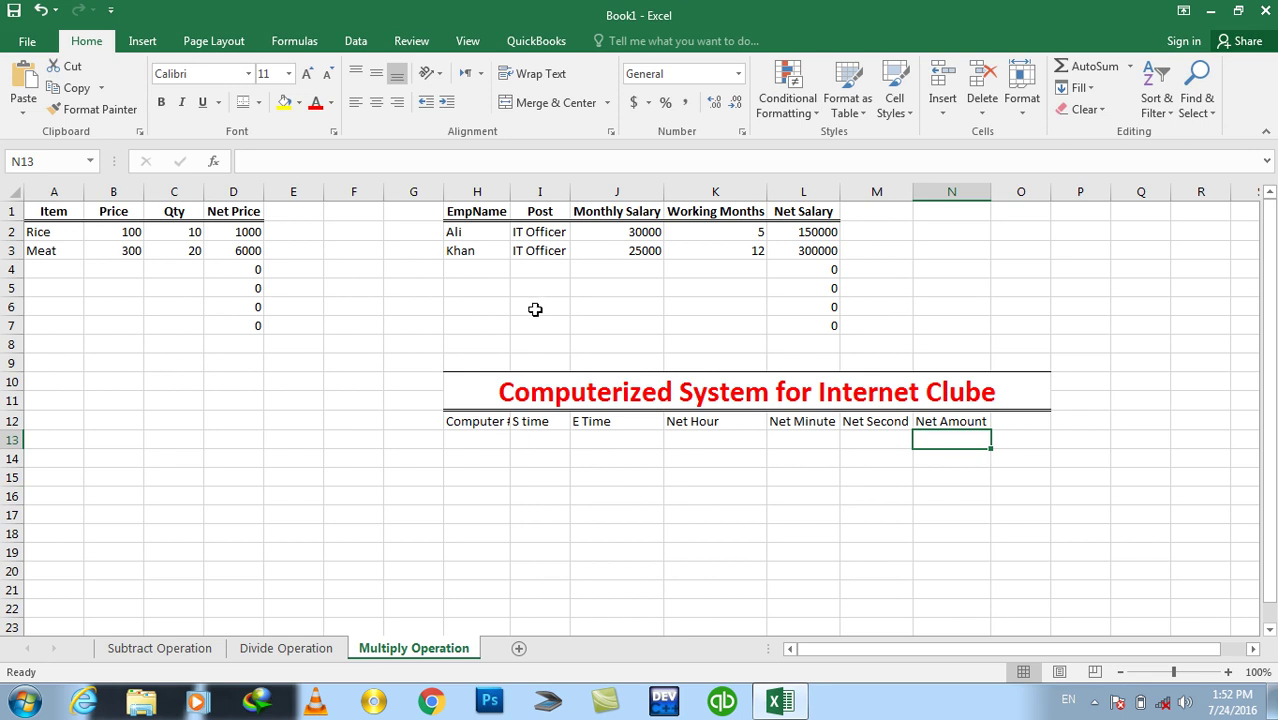
double_click(510, 191)
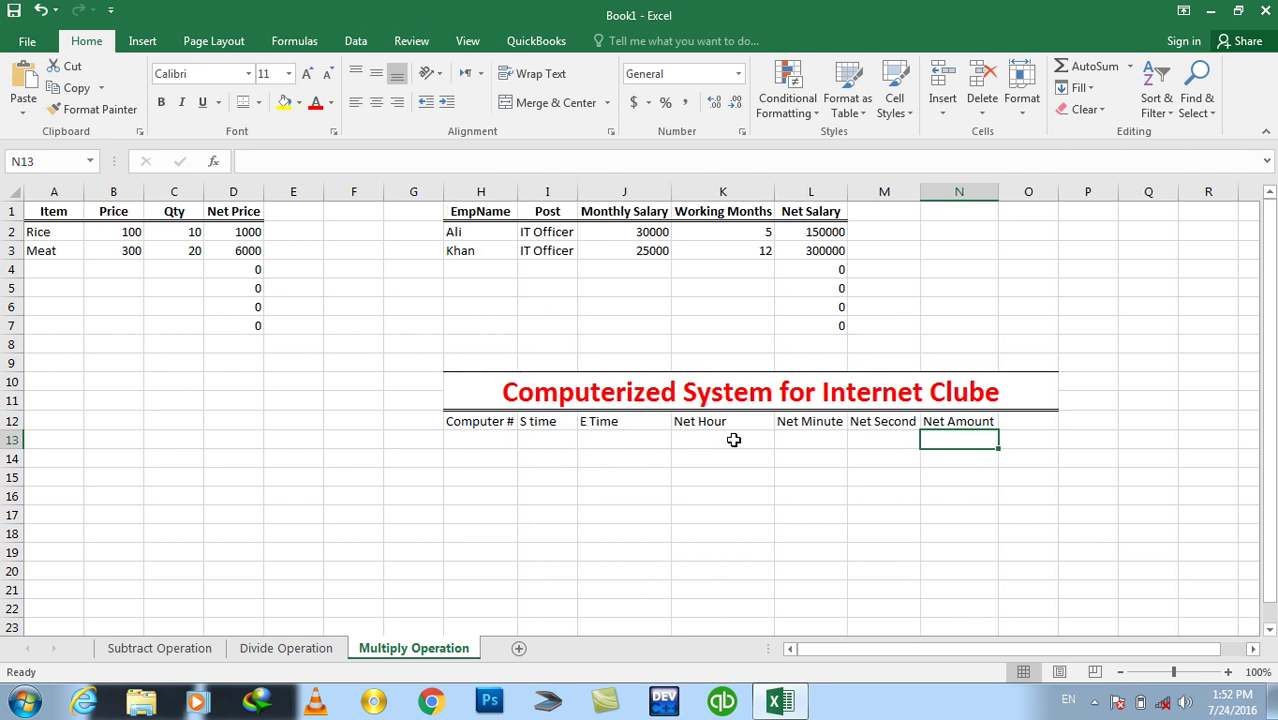
- List computers 1–4 in H13:H16 and enter computer 1's start time 2:00 in I13
click(482, 442)
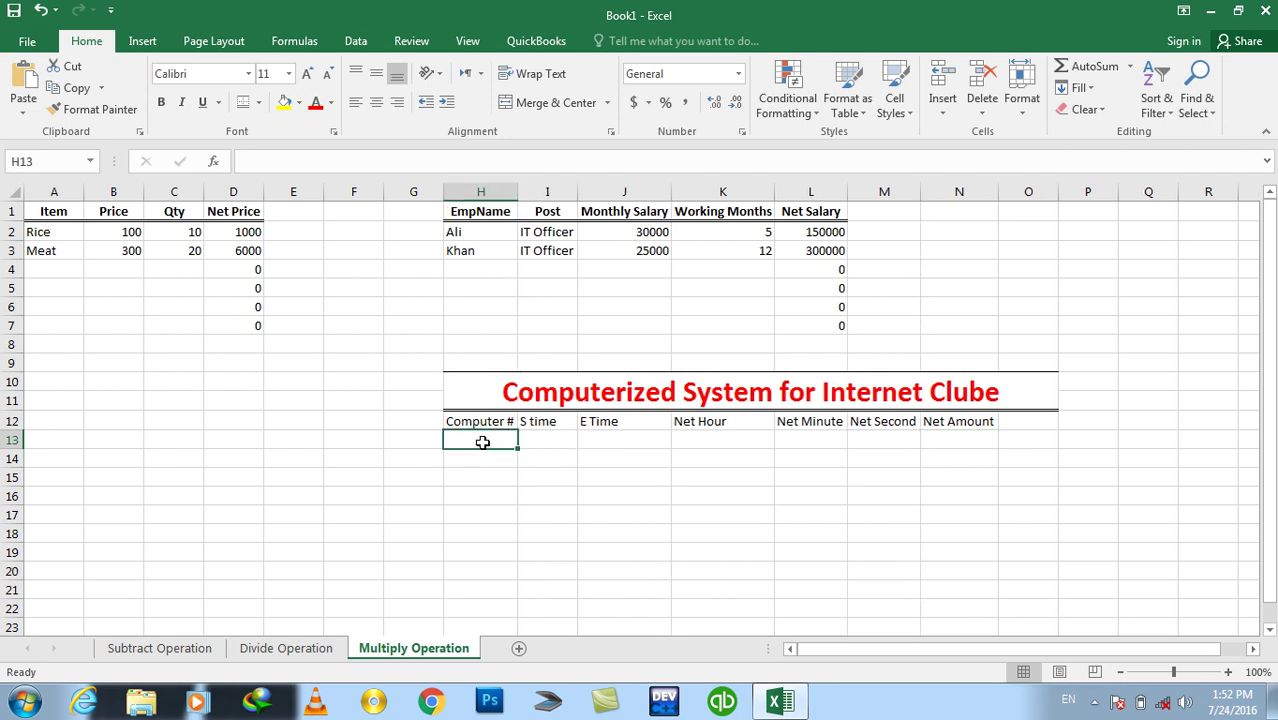
text(1)
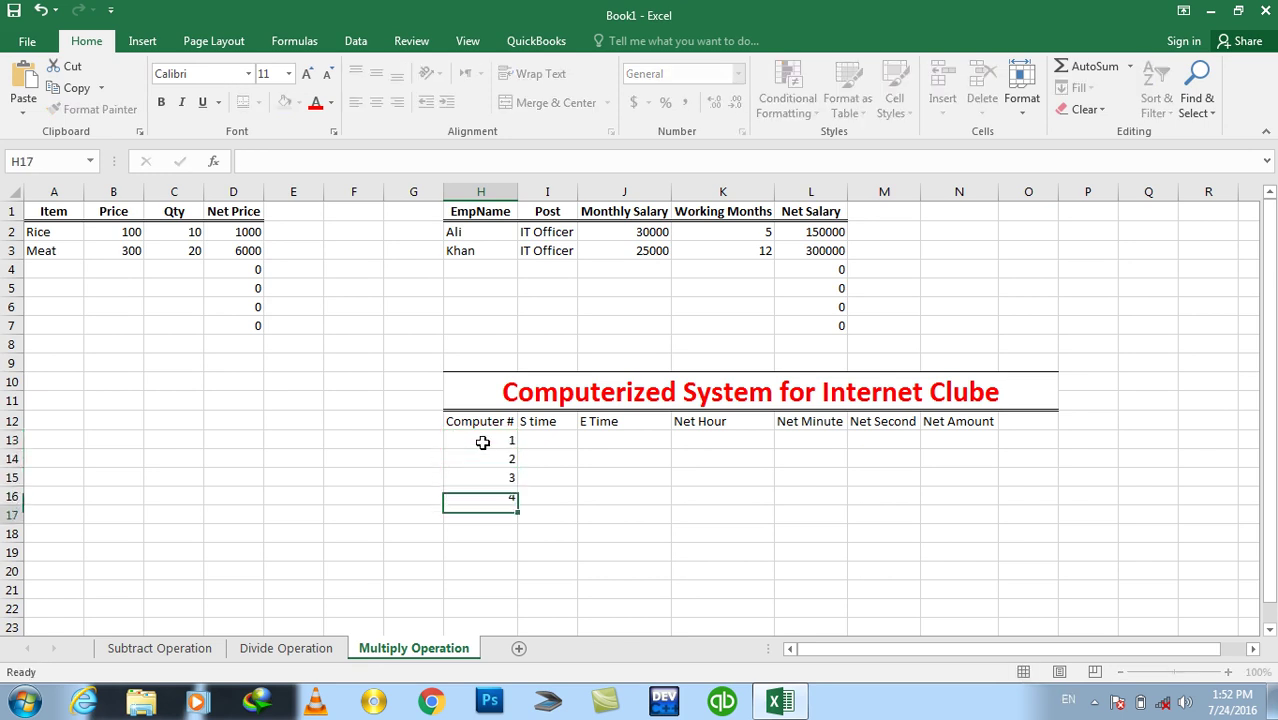
text( 2 3 4)
key(Right)
key(Up)
key(Up)
key(Up)
key(Up)
text(1)
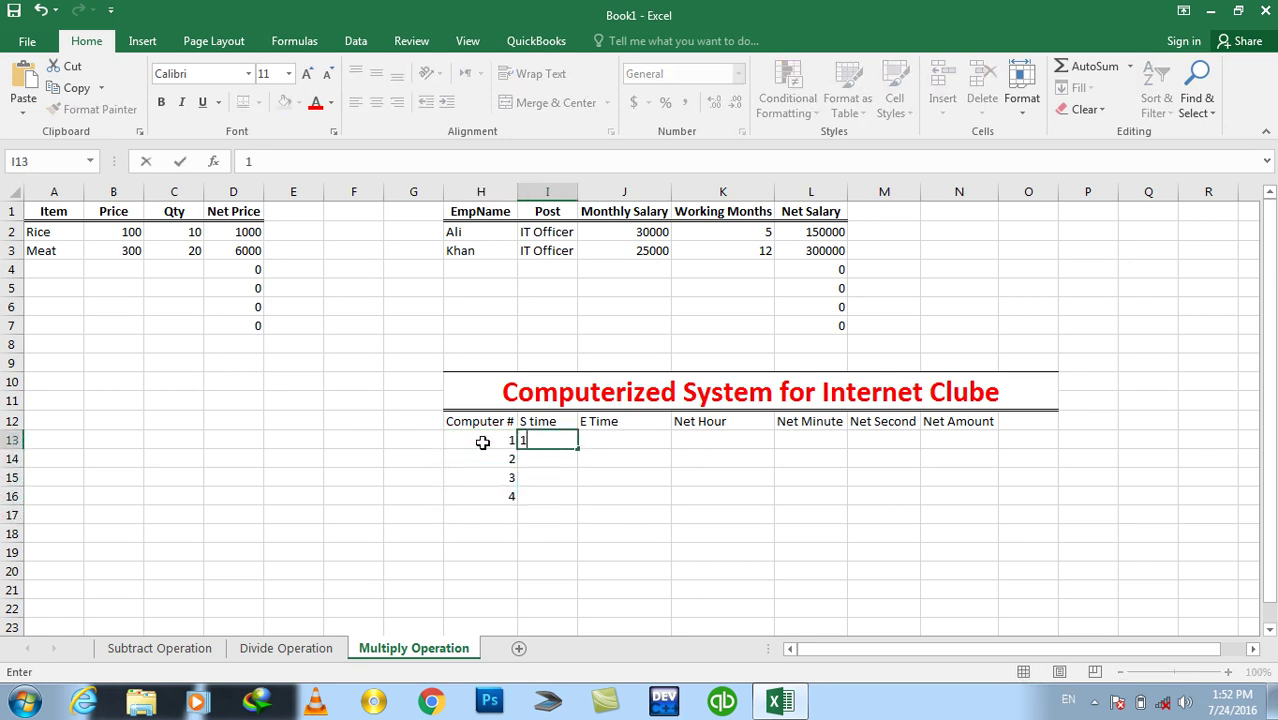
key(BackSpace)
key(BackSpace)
text(2:00)
key(Tab)
- Enter end time 4:00 in J13 and the Net Hour formula =HOUR(J13-I13) in K13
text(4:00)
key(Tab)
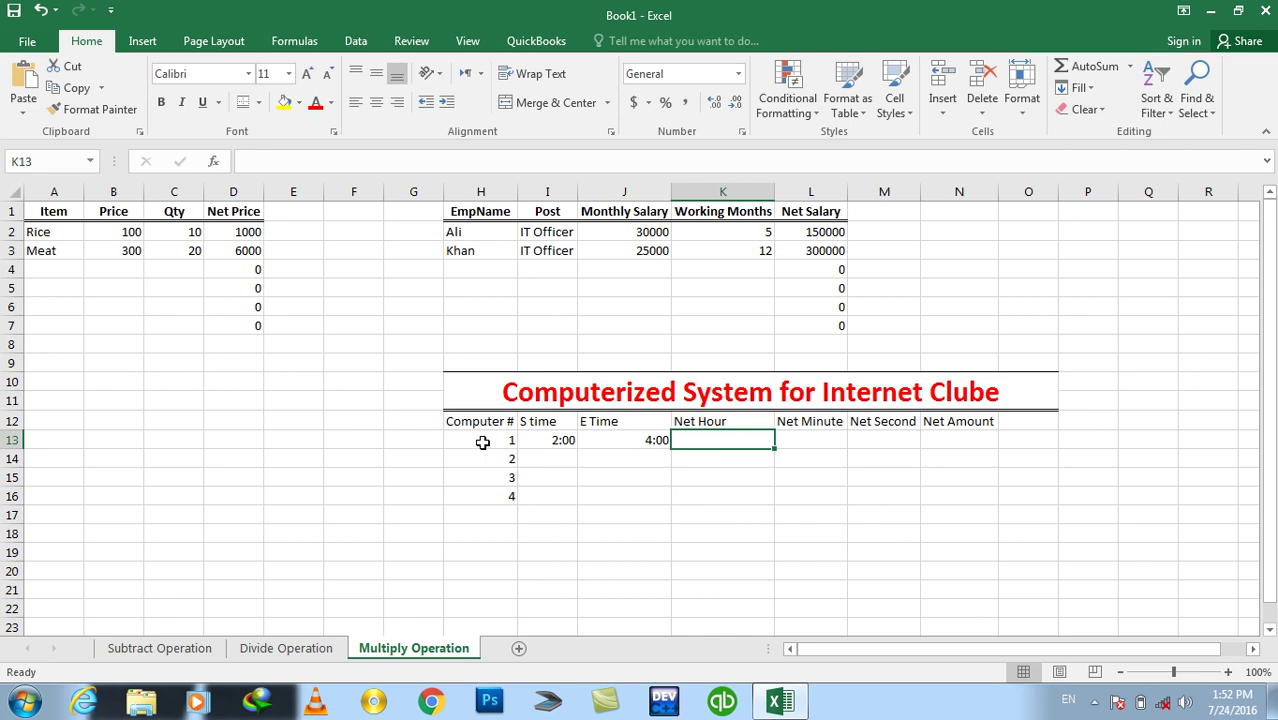
text(=hour()
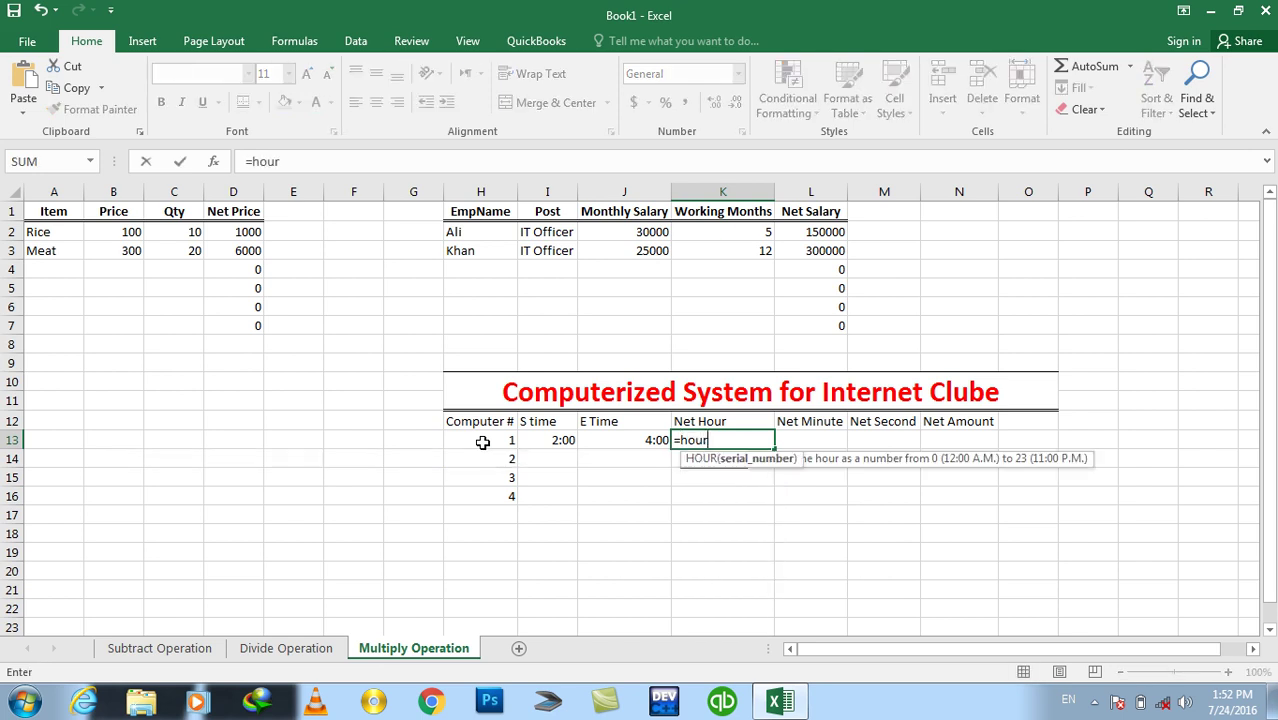
key(Left)
text(-)
key(Left)
key(Left)
key(Return)
key(Up)
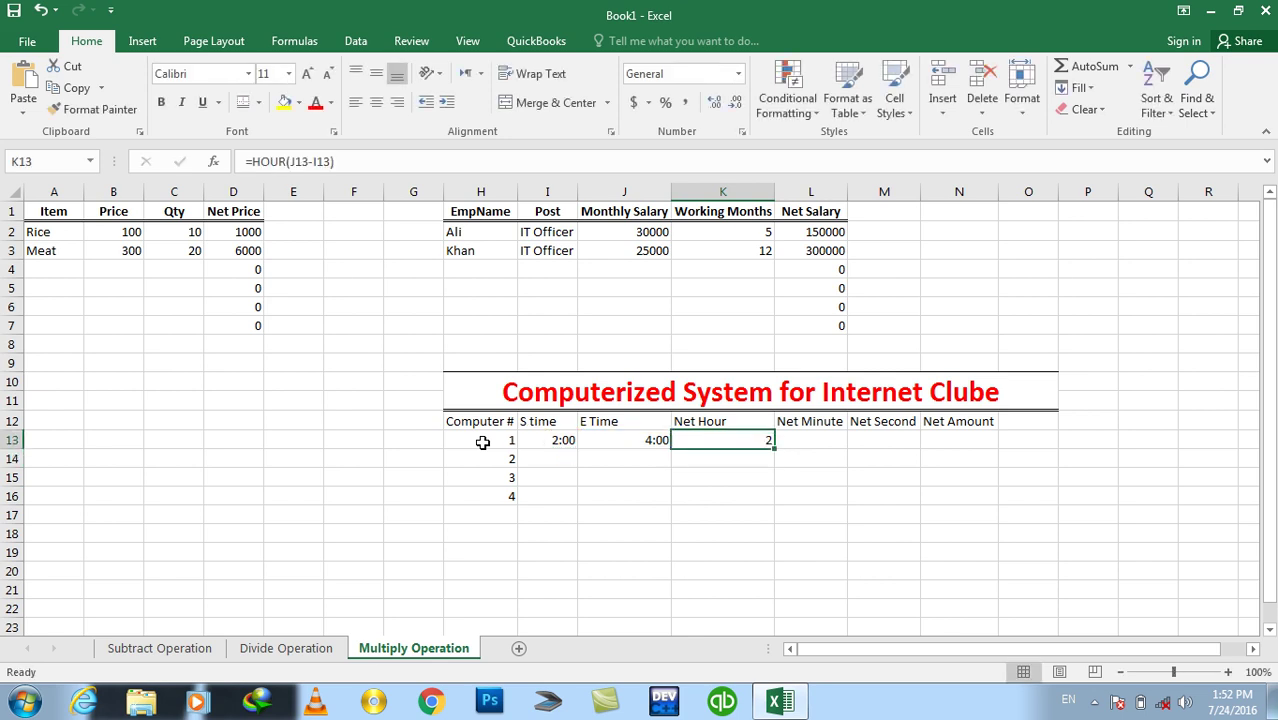
key(Right)
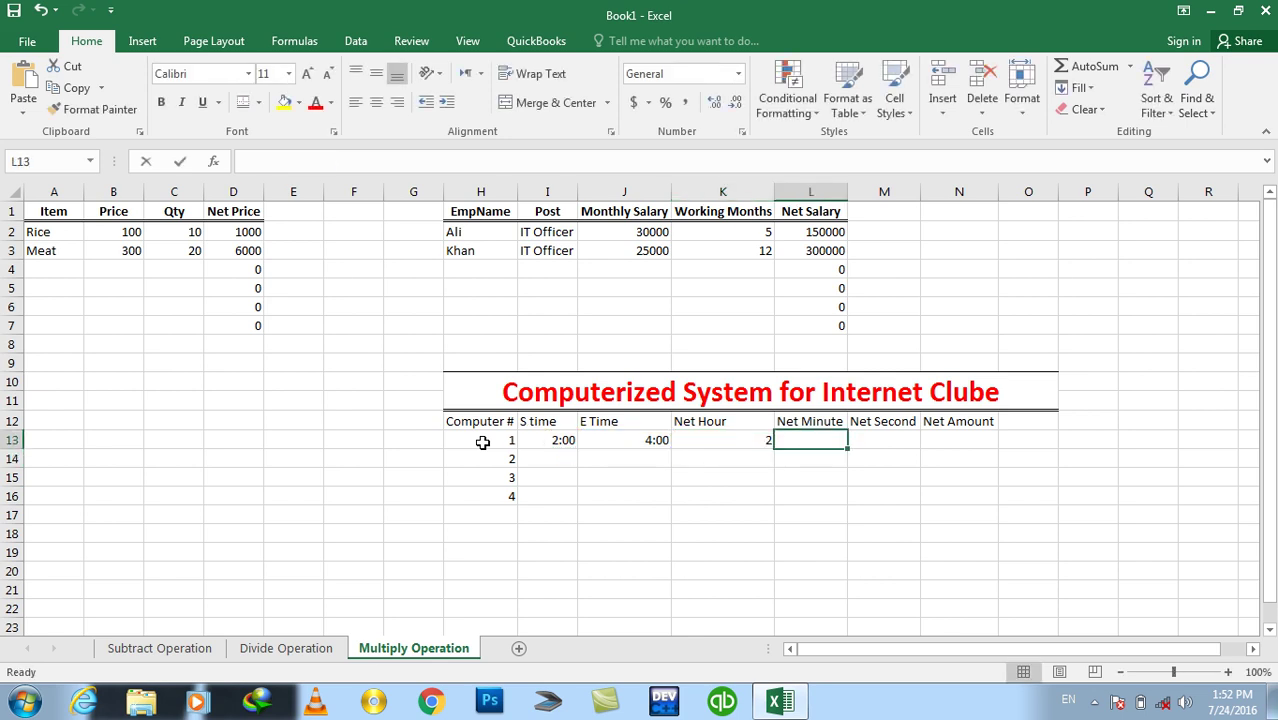
- Enter the Net Minute formula =MINUTE(J13-I13) in L13
text(=minute()
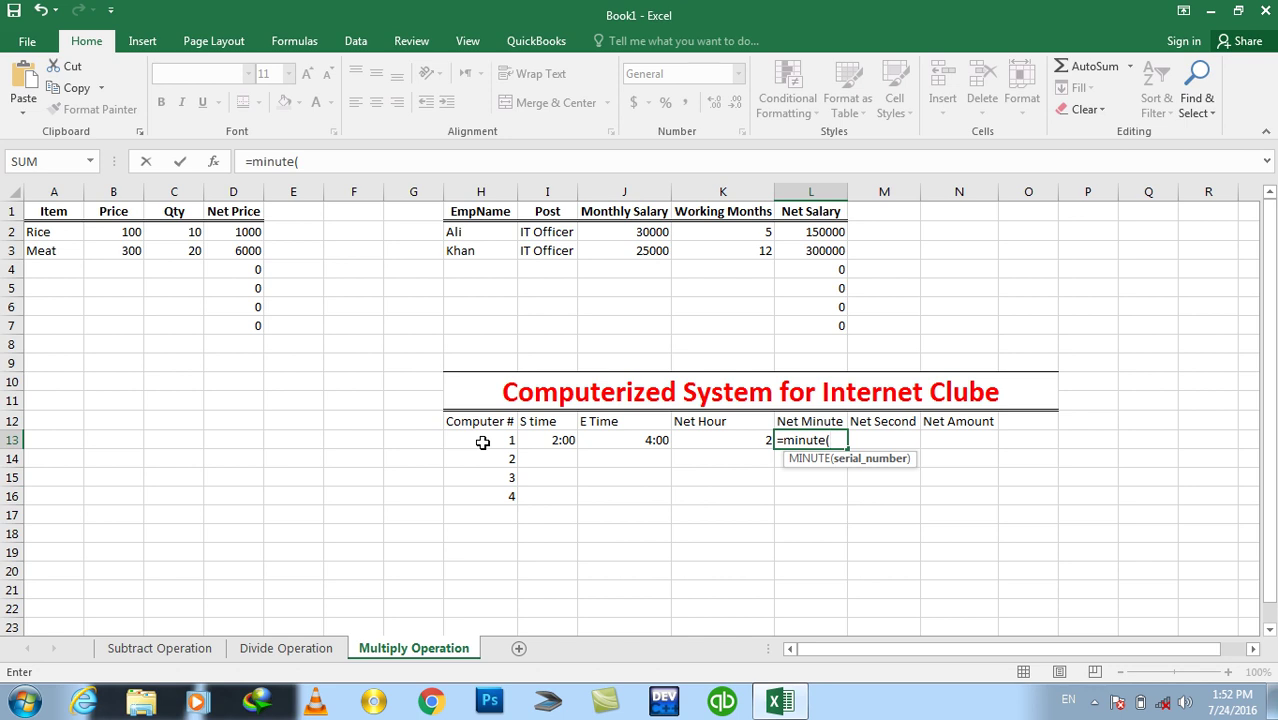
key(Left)
key(Left)
text(-)
key(Left)
key(Left)
key(Left)
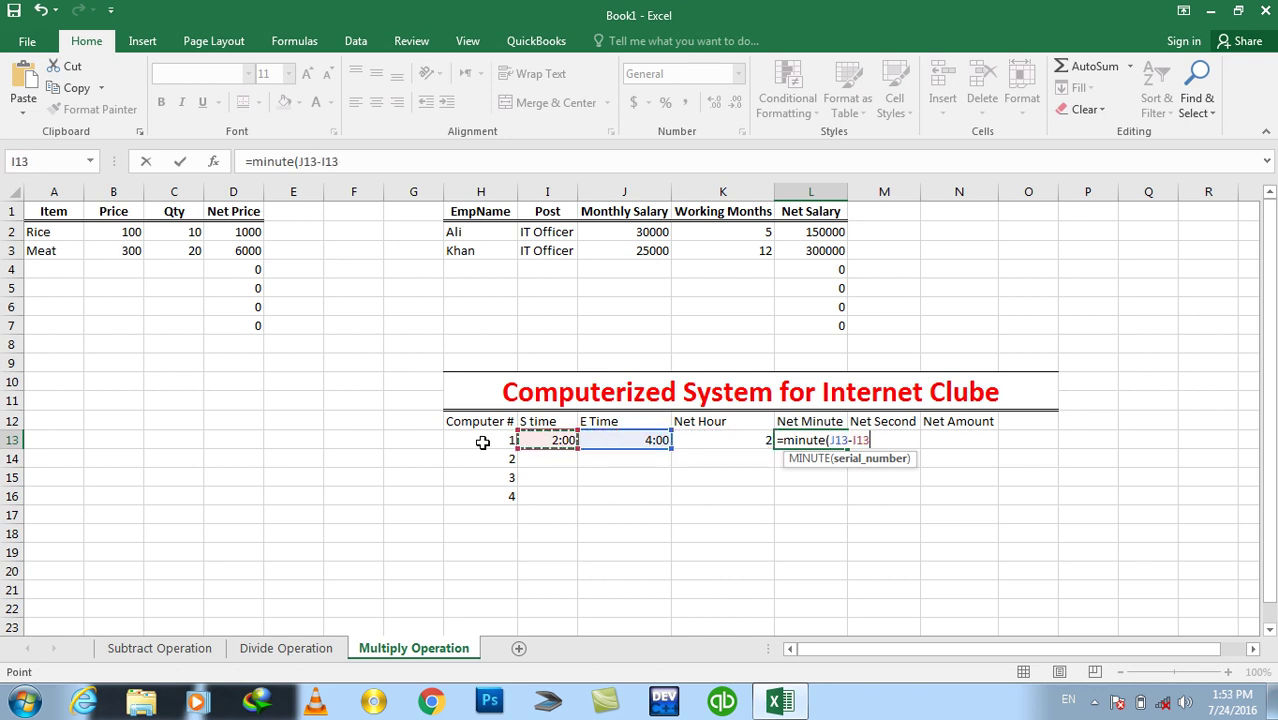
text())
key(ctrl+Return)
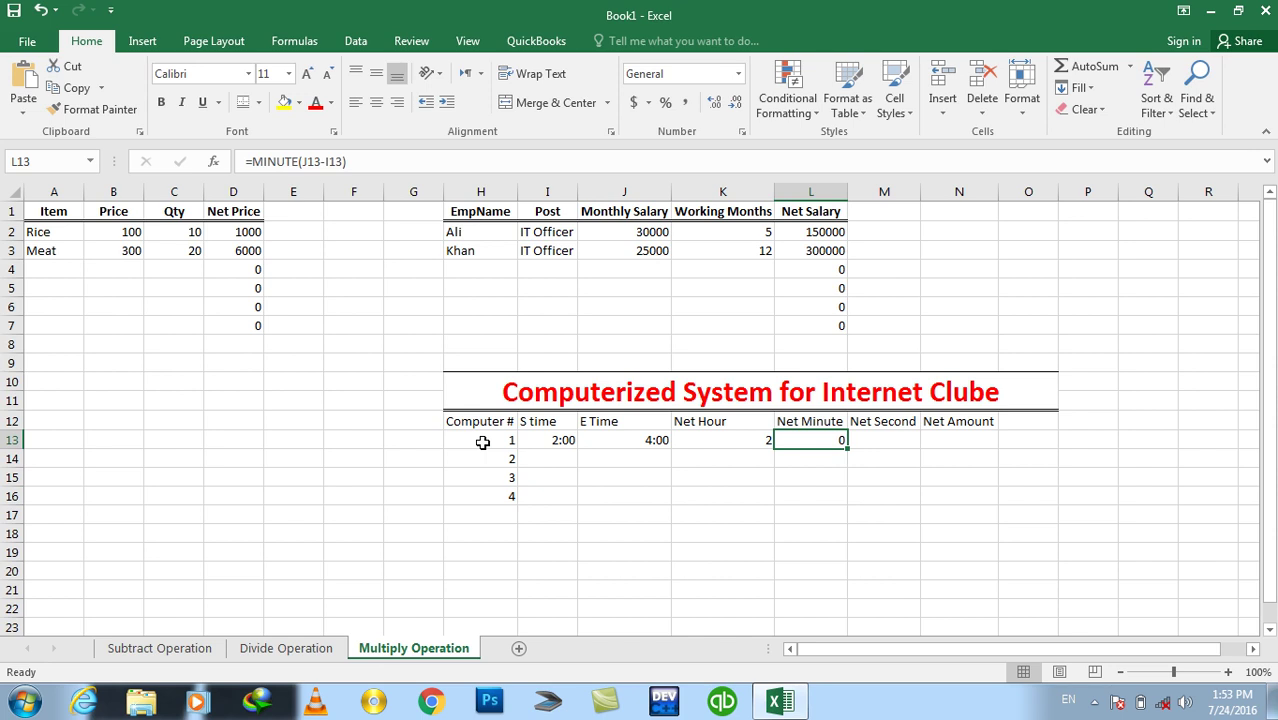
- Change computer 1's end time in J13 to 4:10
key(Down)
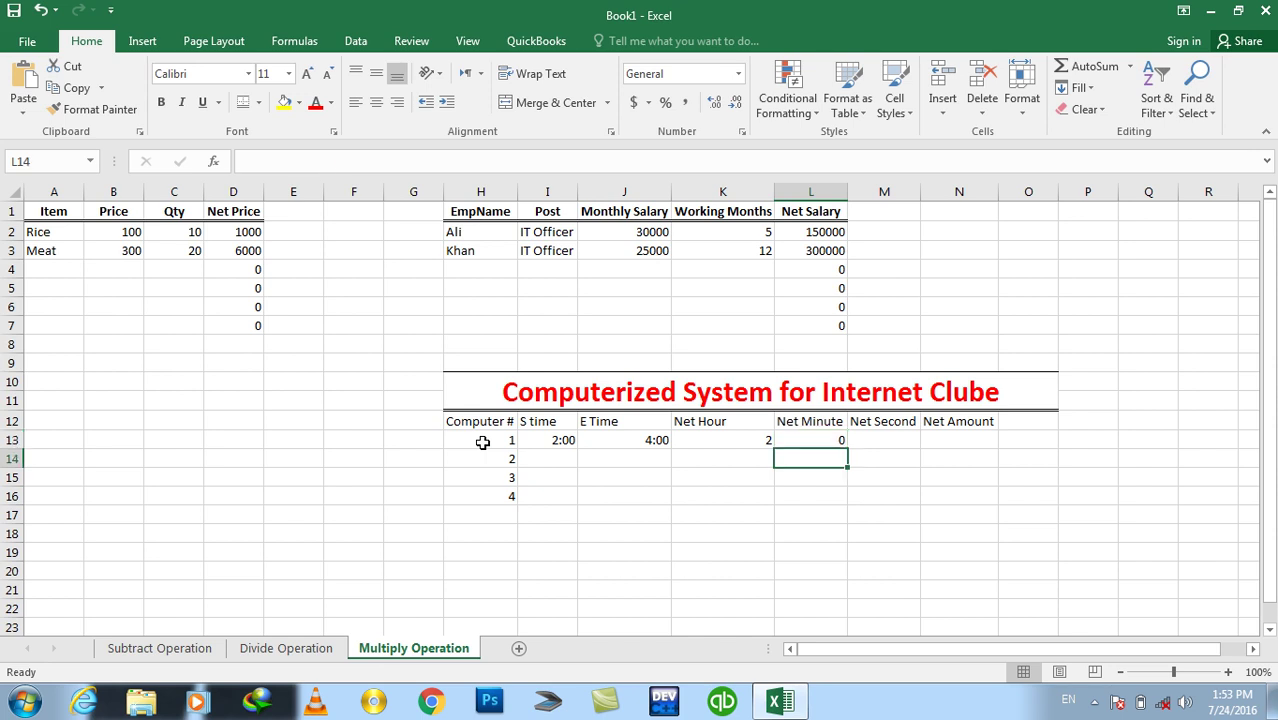
key(Left)
key(Left)
key(Up)
text(4)
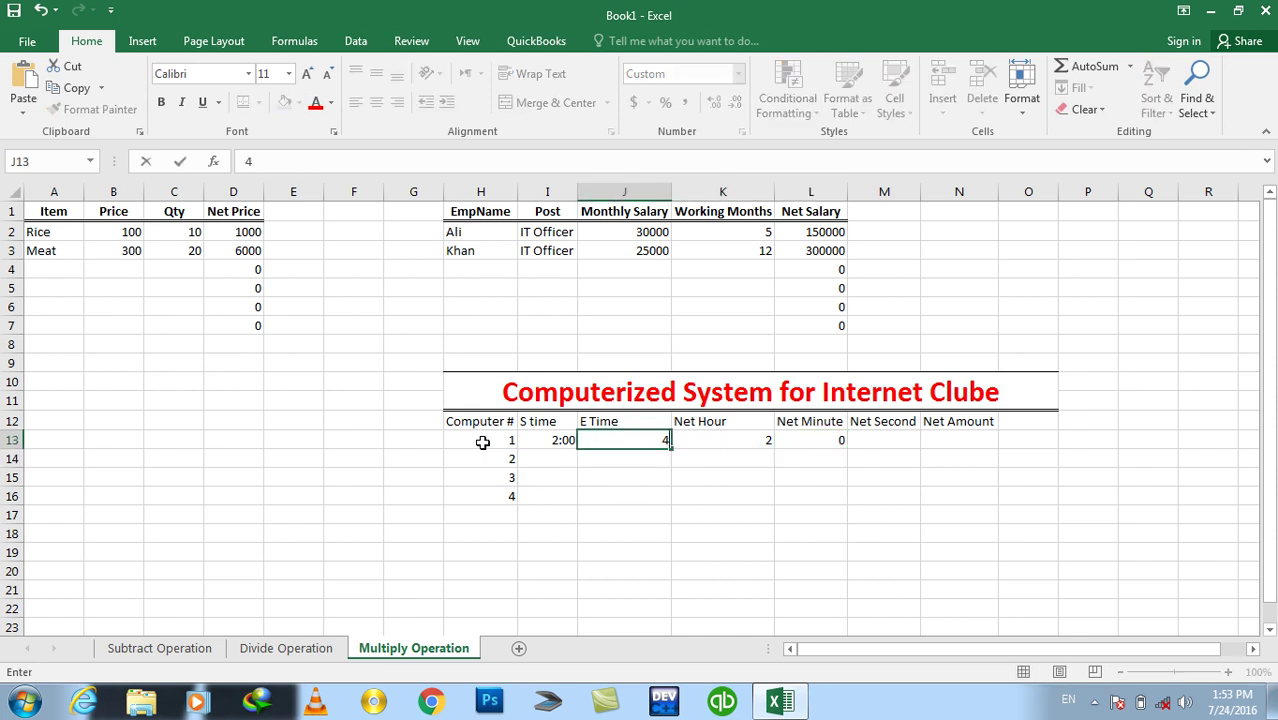
text(:10)
key(Return)
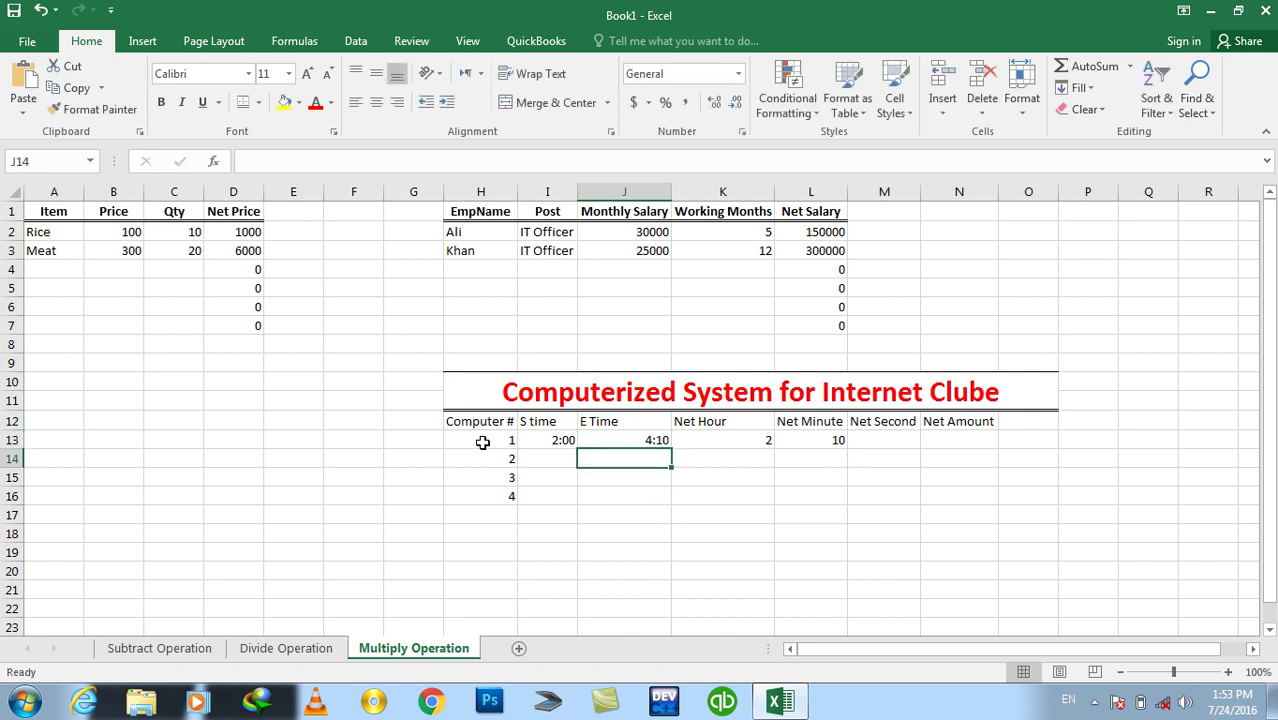
key(Right)
key(Right)
key(Right)
key(Up)
key(Up)
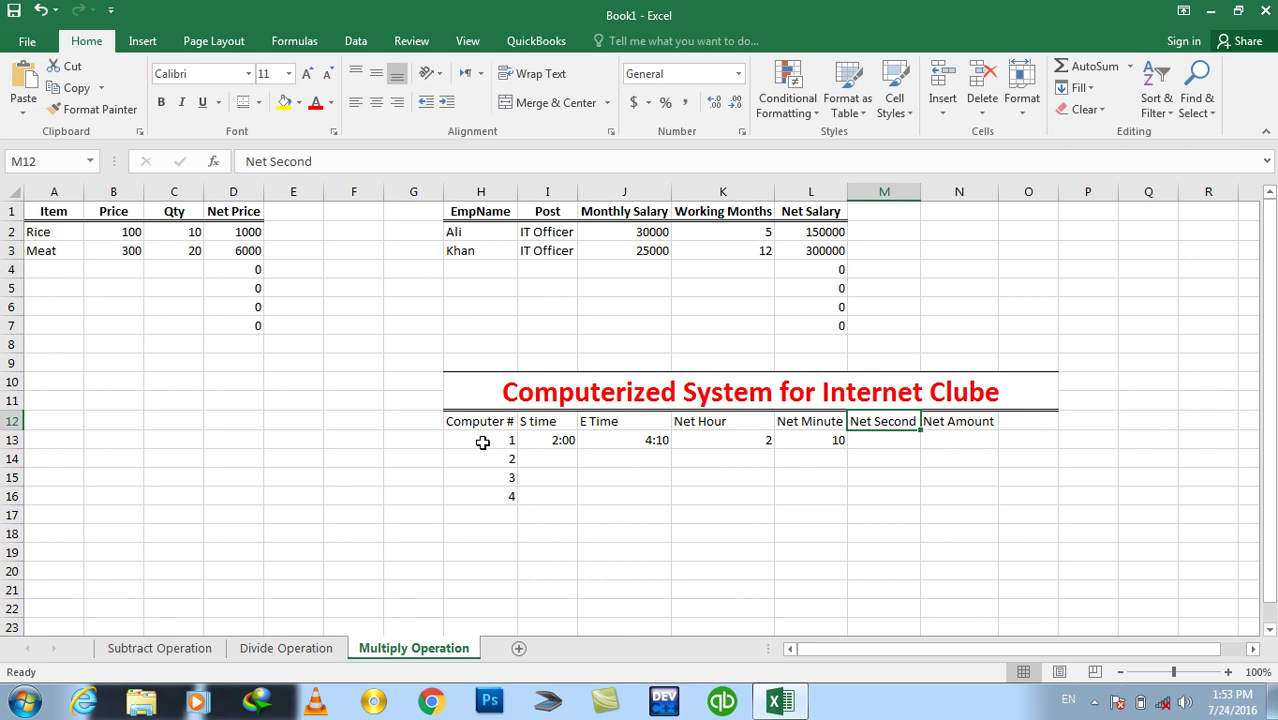
- Add the Net Minute Cost, Net Hour Cost and Net Amount headers in row 12
text(Net)
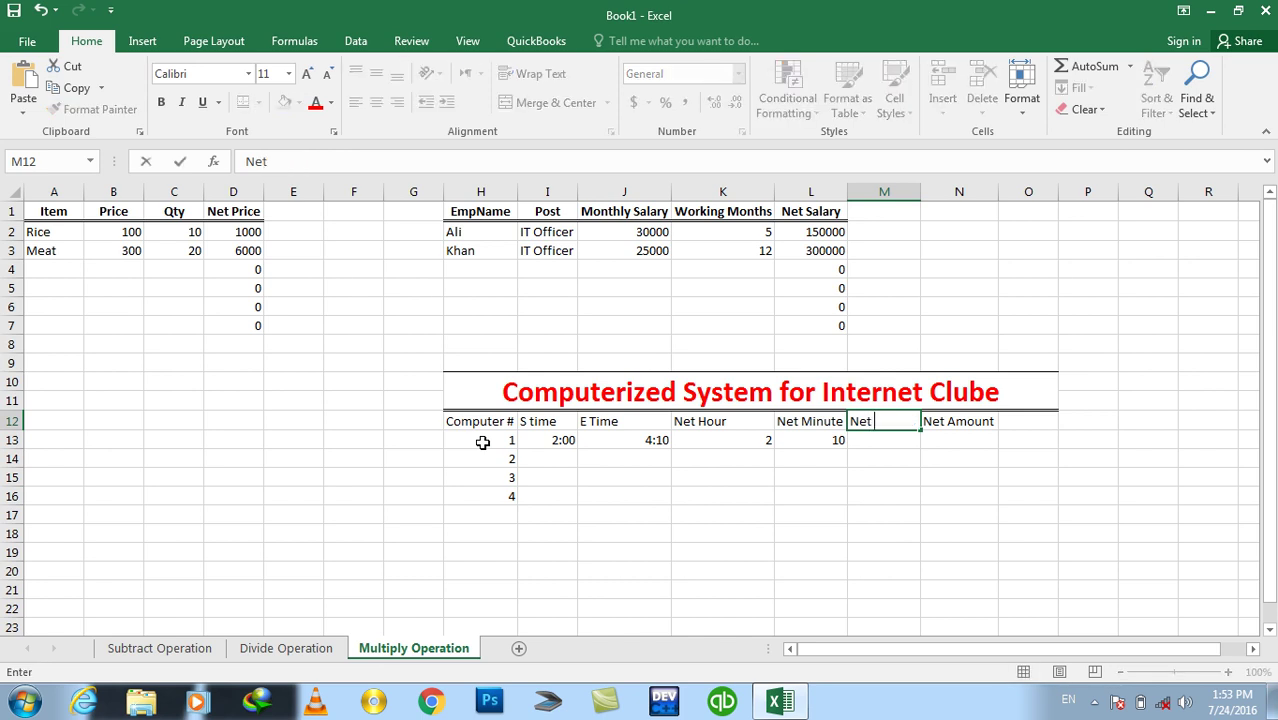
text( Miu)
text(t)
key(BackSpace)
key(BackSpace)
key(BackSpace)
text(nute Cost)
key(Tab)
text(Ne)
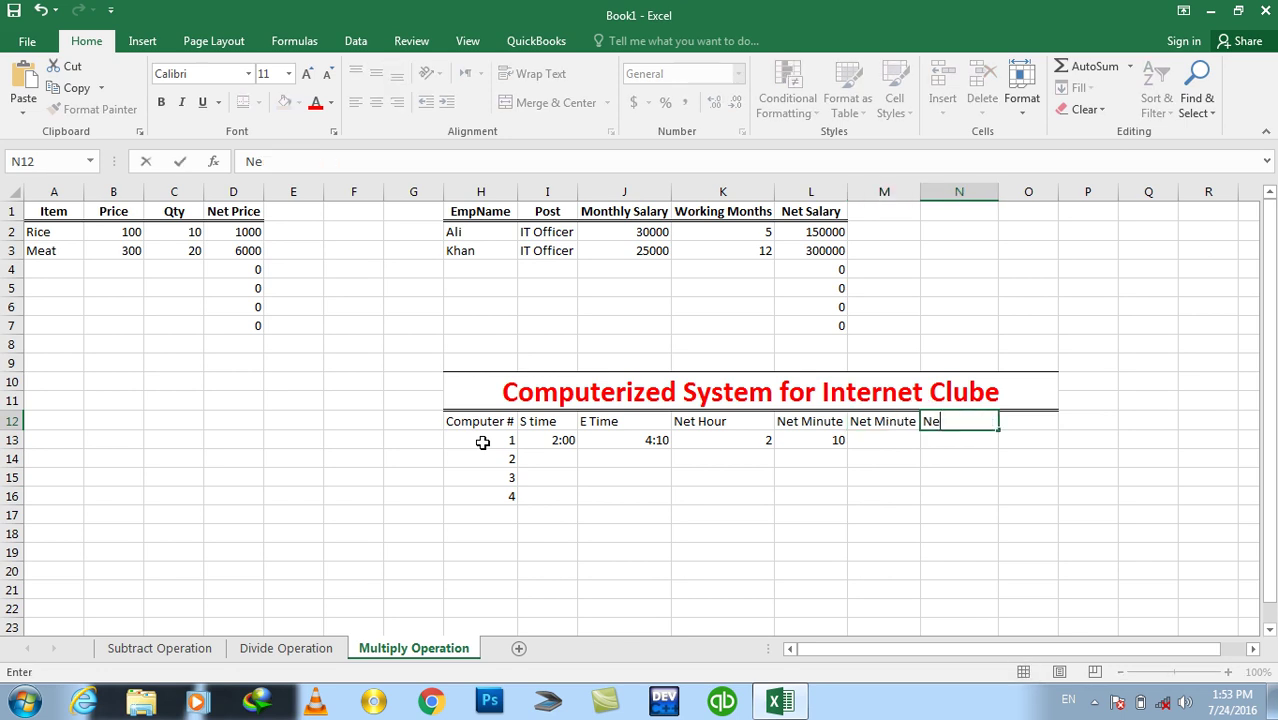
text(t Hour Cost)
key(Tab)
text(Net)
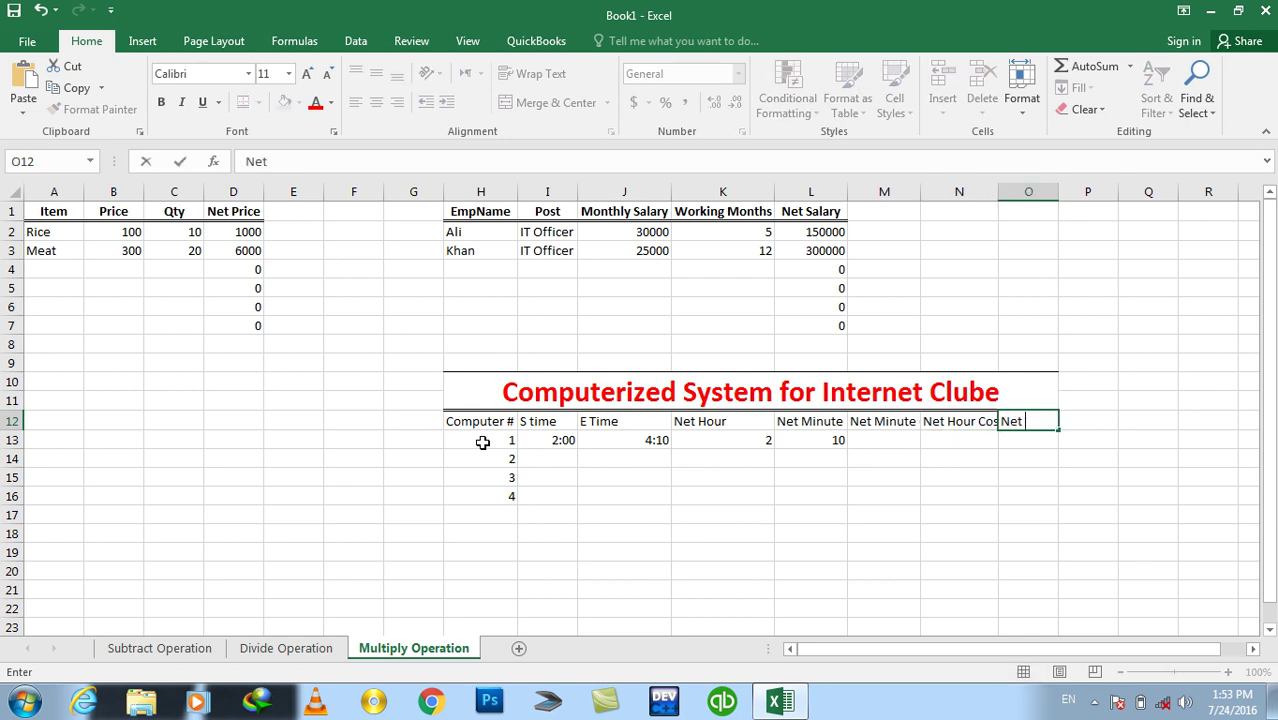
text( AMount)
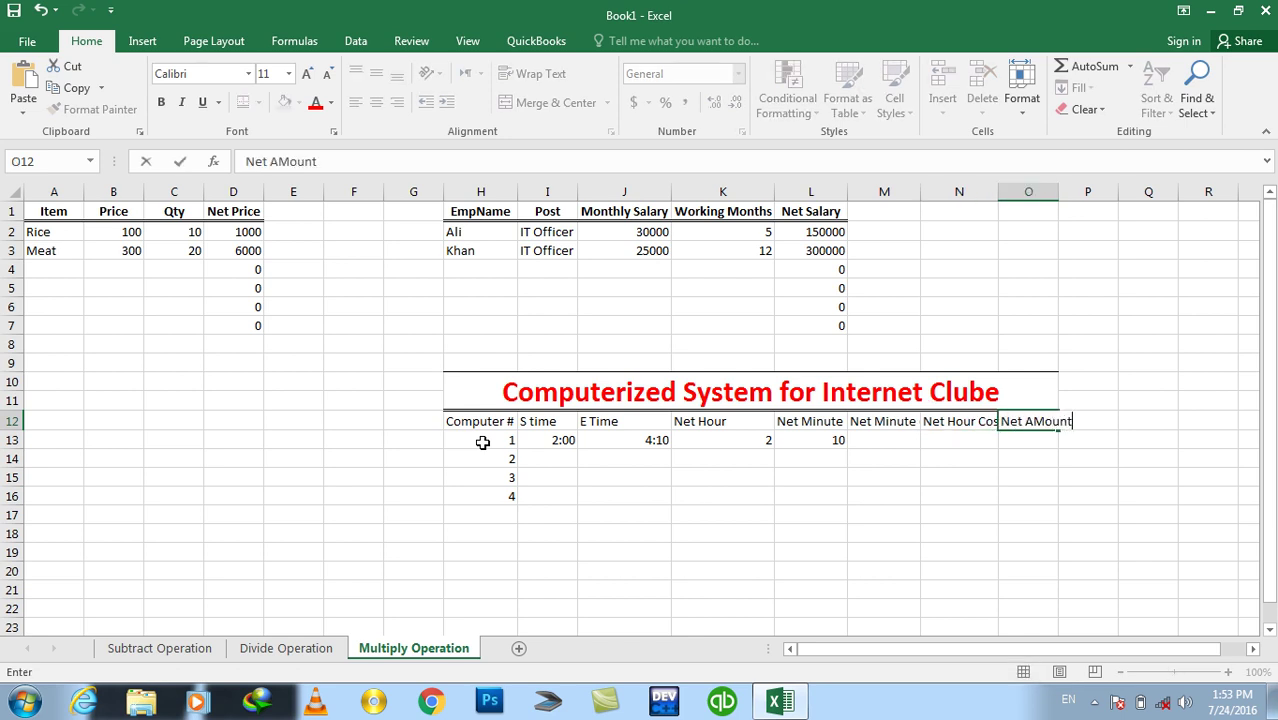
key(Return)
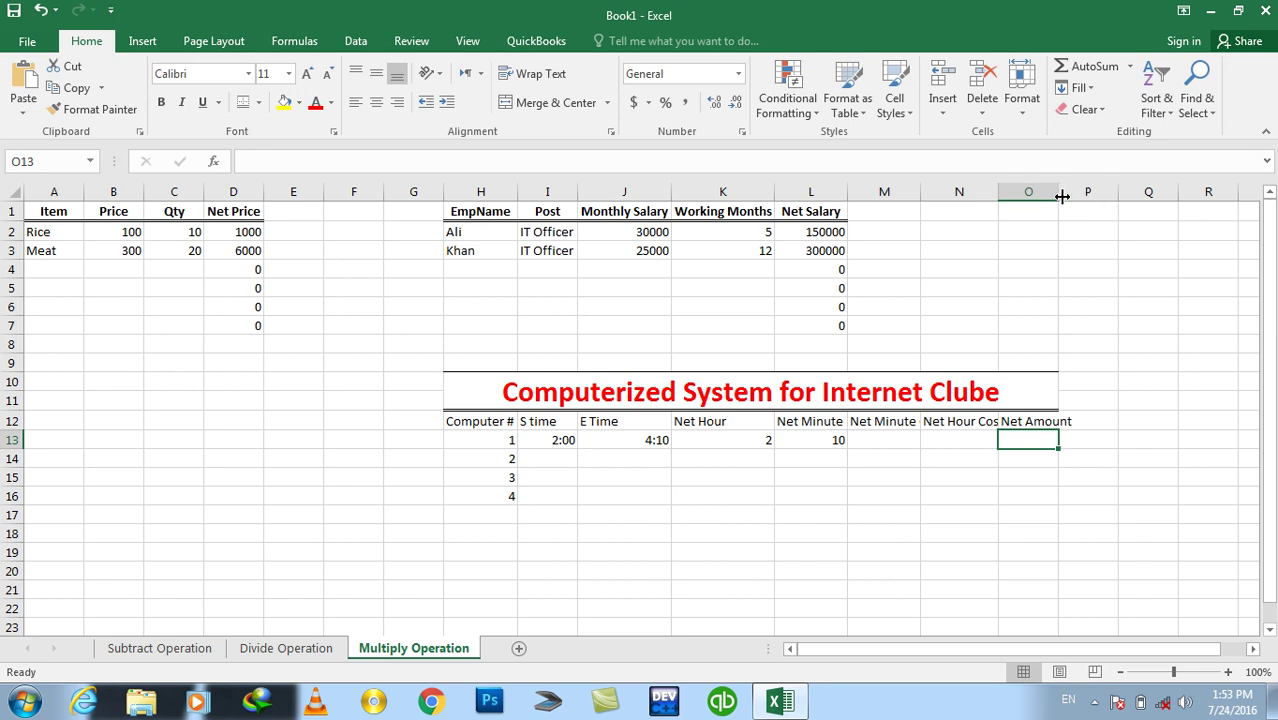
- AutoFit columns N and O and make the title and header rows bold
double_click(1062, 197)
double_click(998, 192)
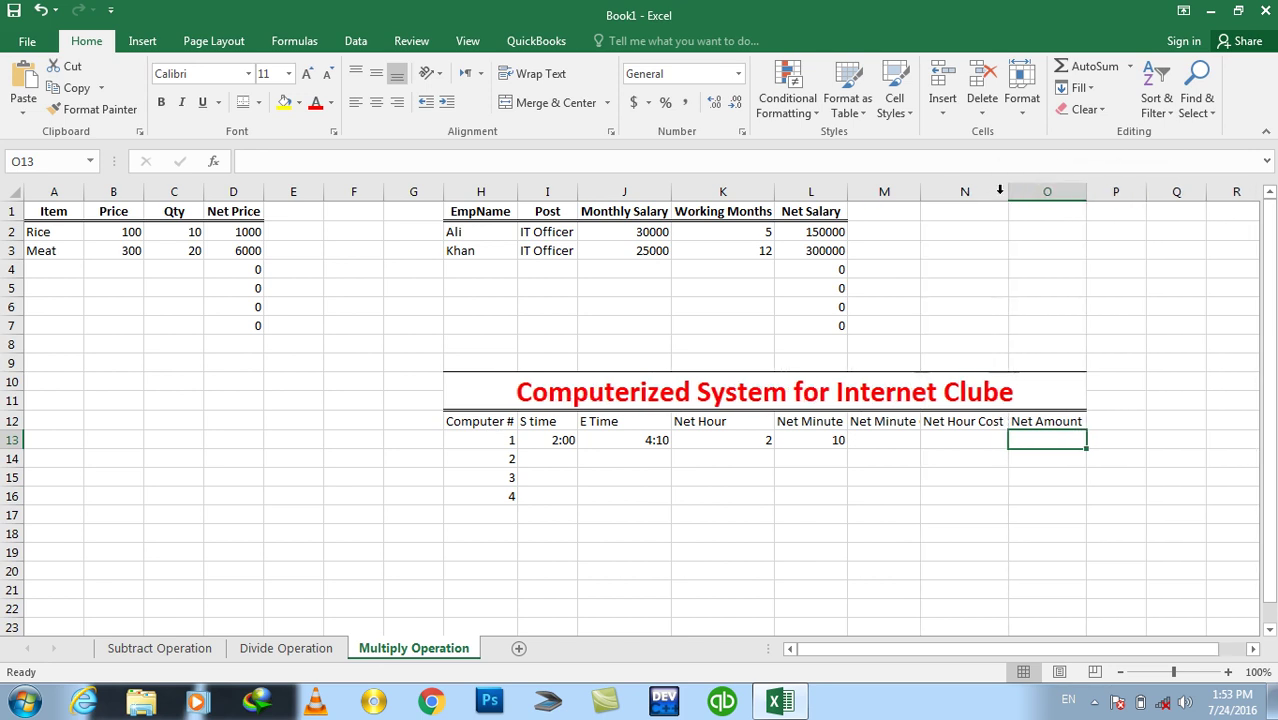
mouse_move(1030, 418)
mouse_down()
mouse_move(836, 380)
mouse_move(490, 424)
mouse_up()
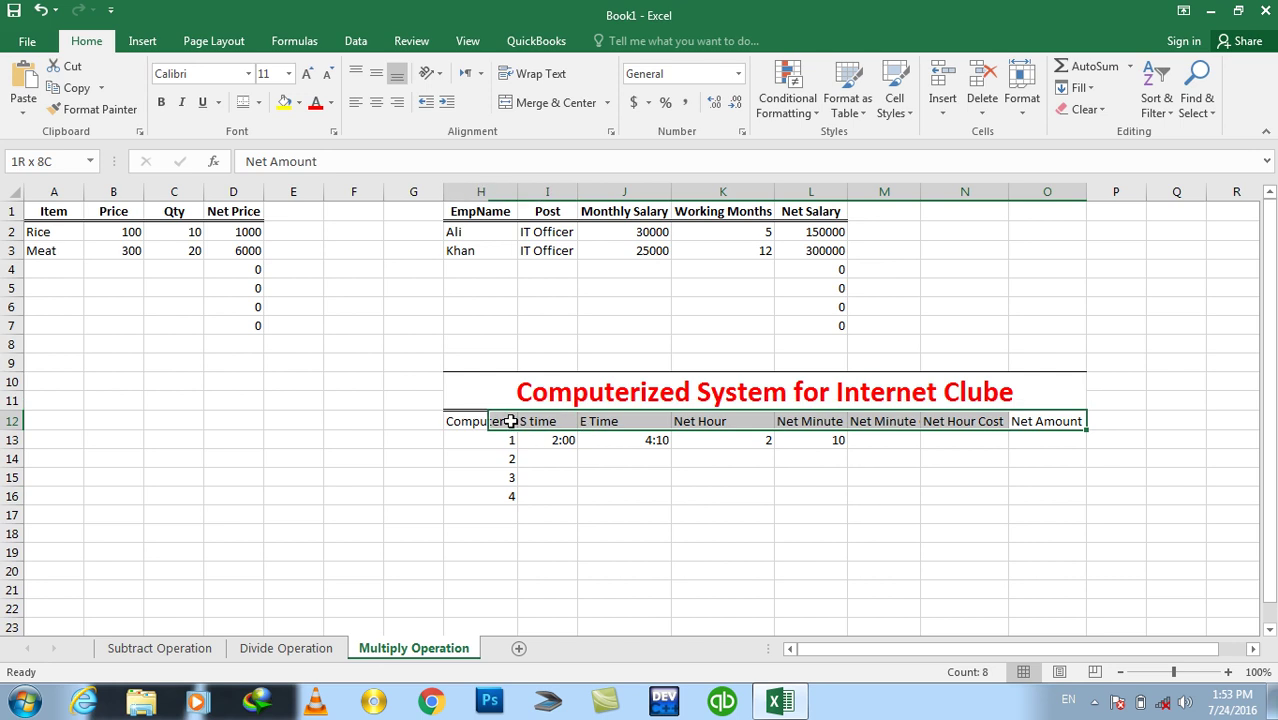
click(160, 102)
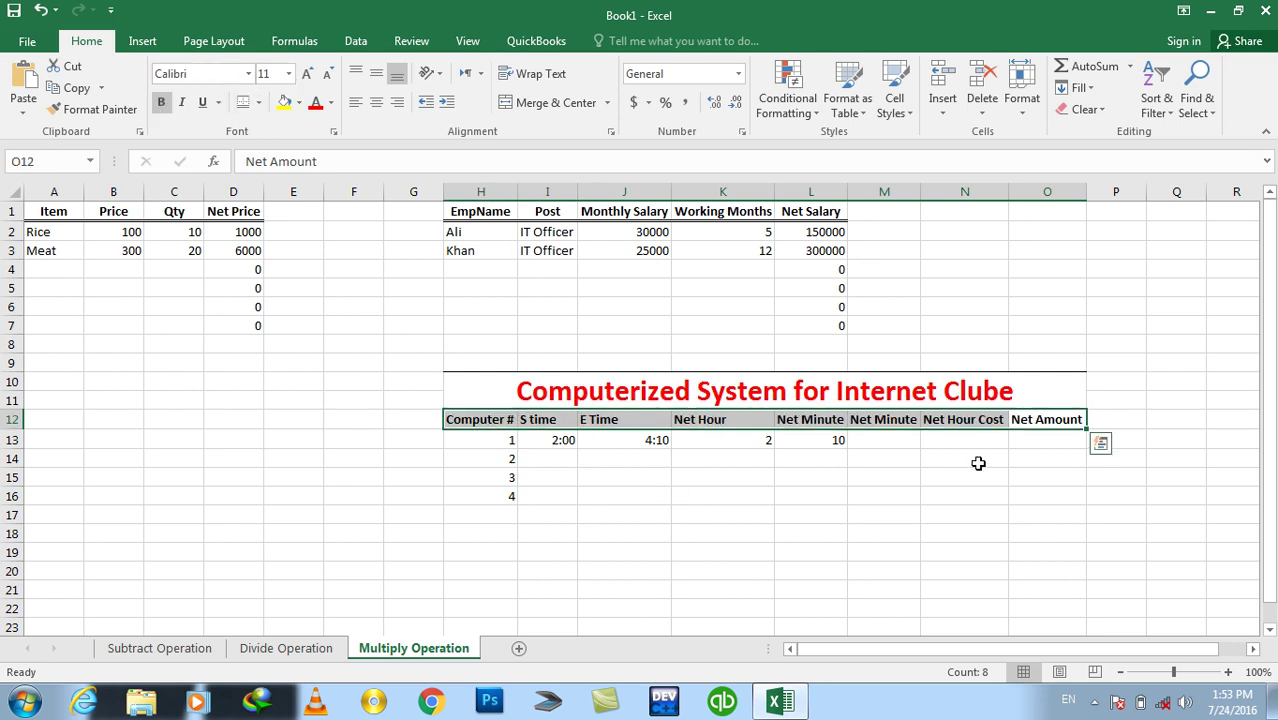
click(896, 441)
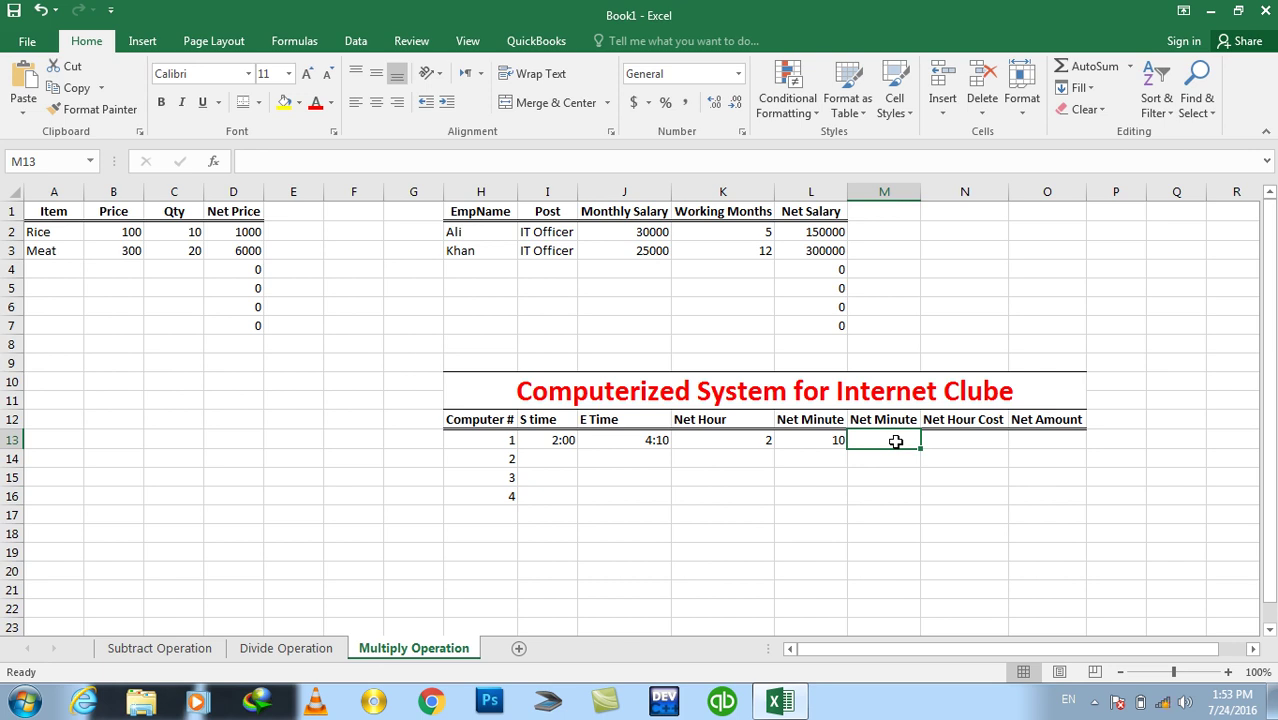
- Enter the Net Minute Cost formula =L13*1 in M13
key(Right)
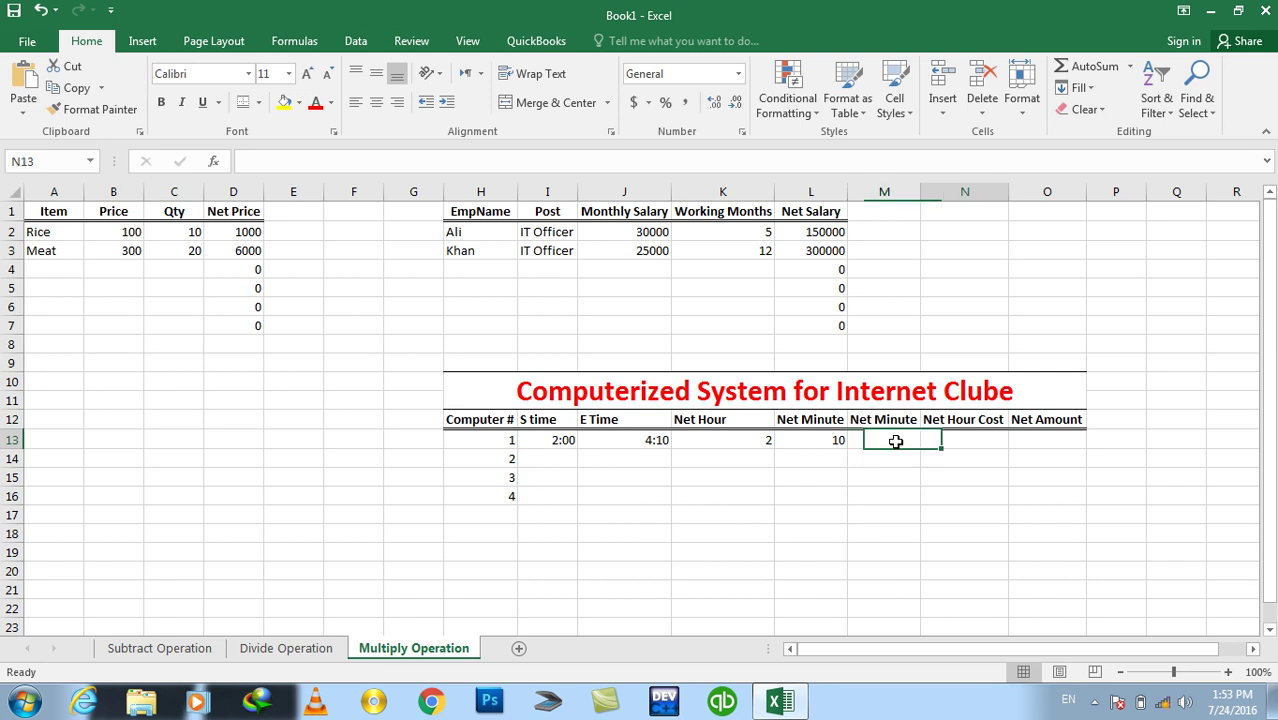
key(Right)
key(Right)
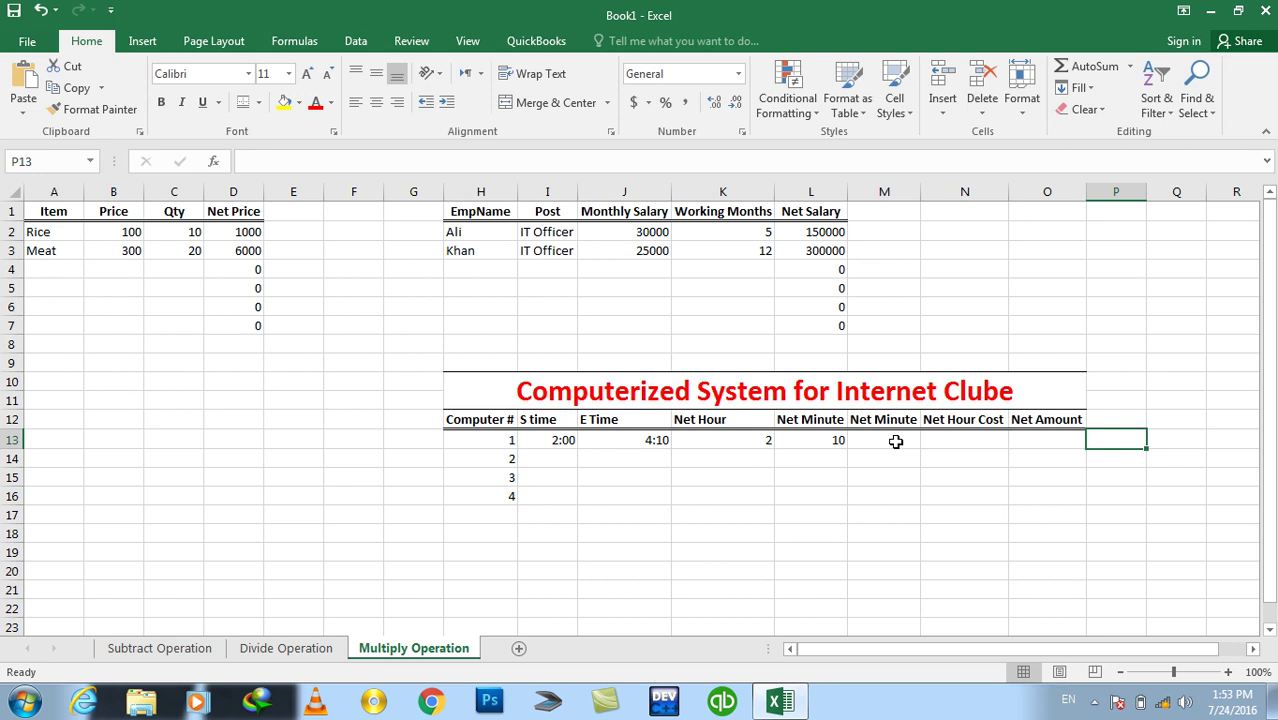
key(Left)
key(Left)
key(Left)
text(=)
key(Left)
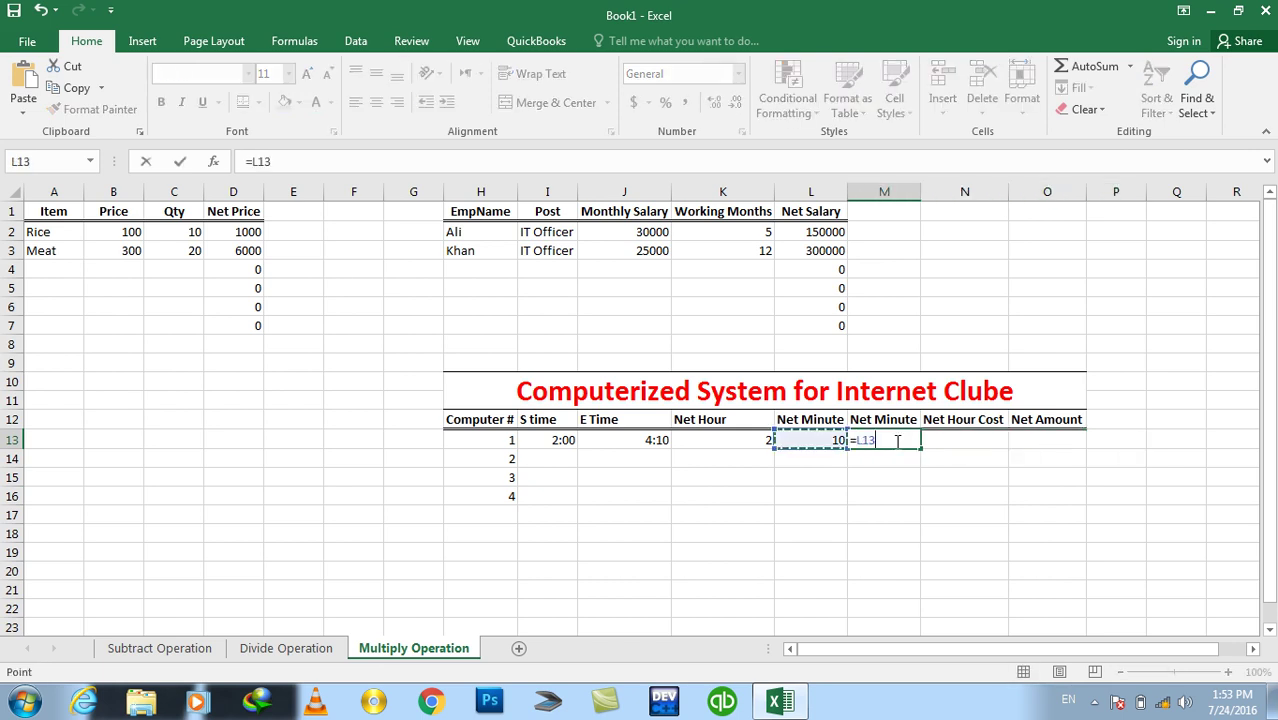
text(*1)
key(Return)
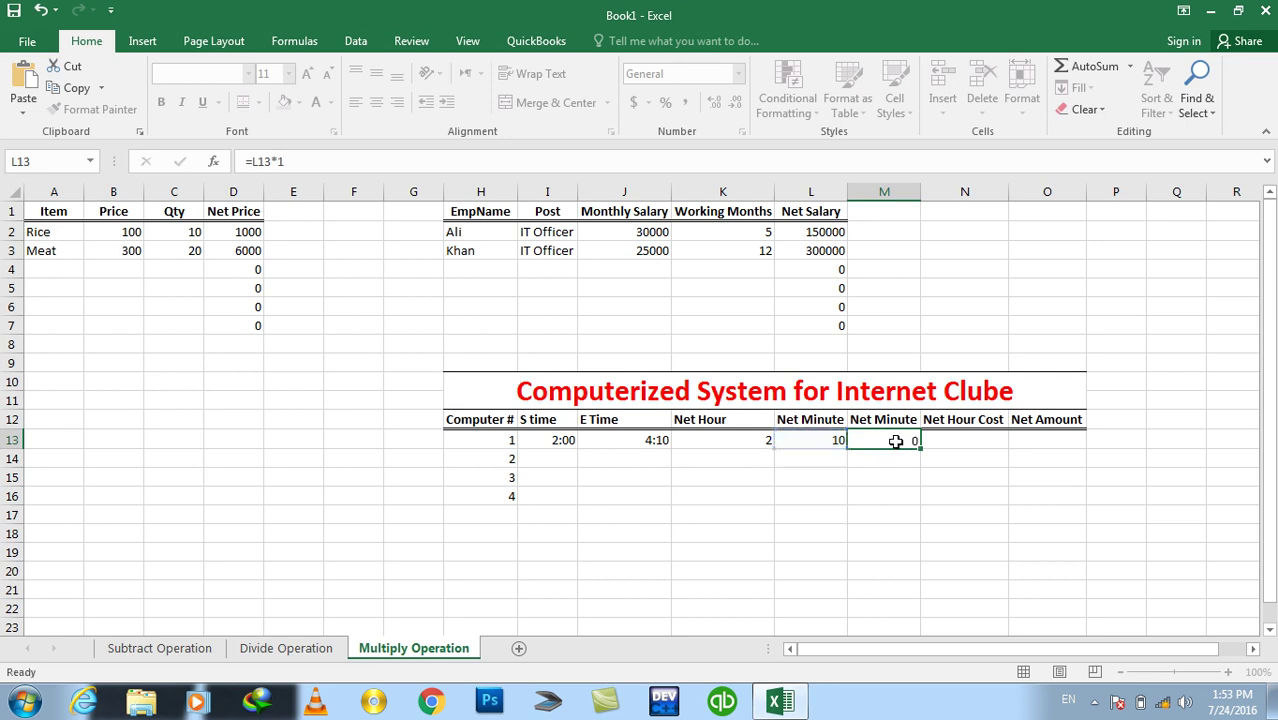
- Enter the Net Hour Cost formula =K13*60 in N13
key(Up)
key(Right)
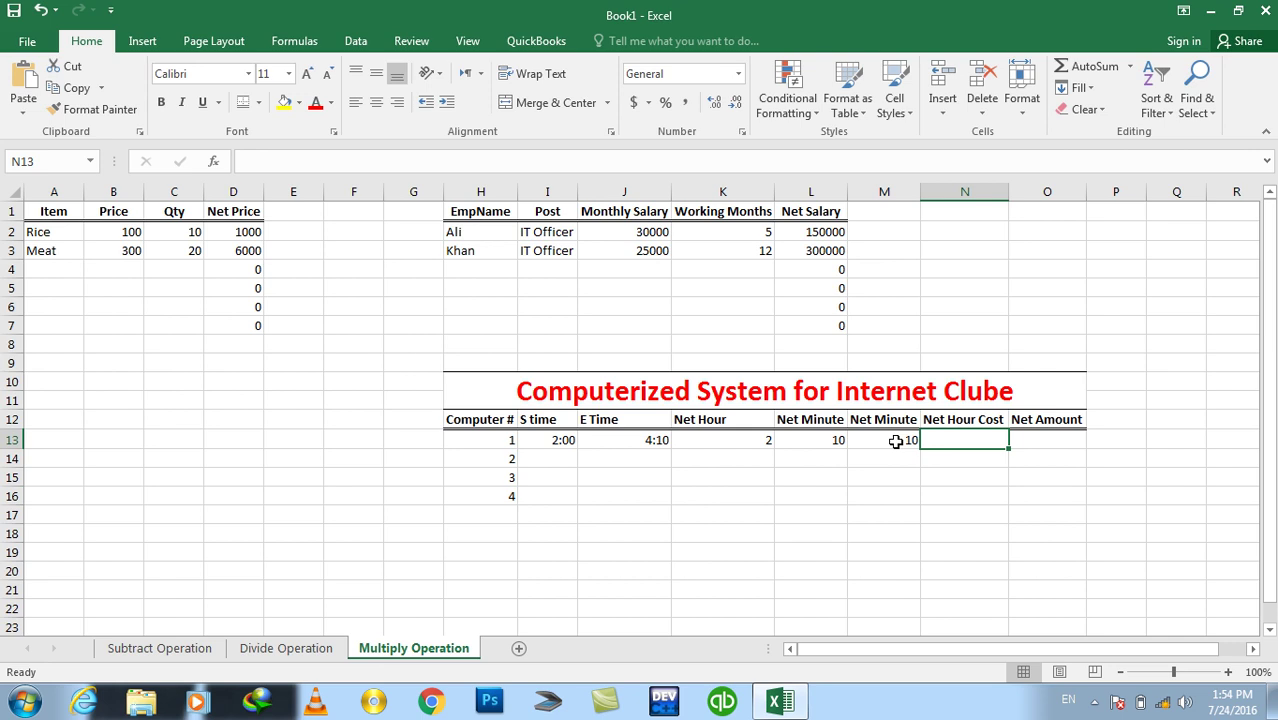
text(=)
key(Left)
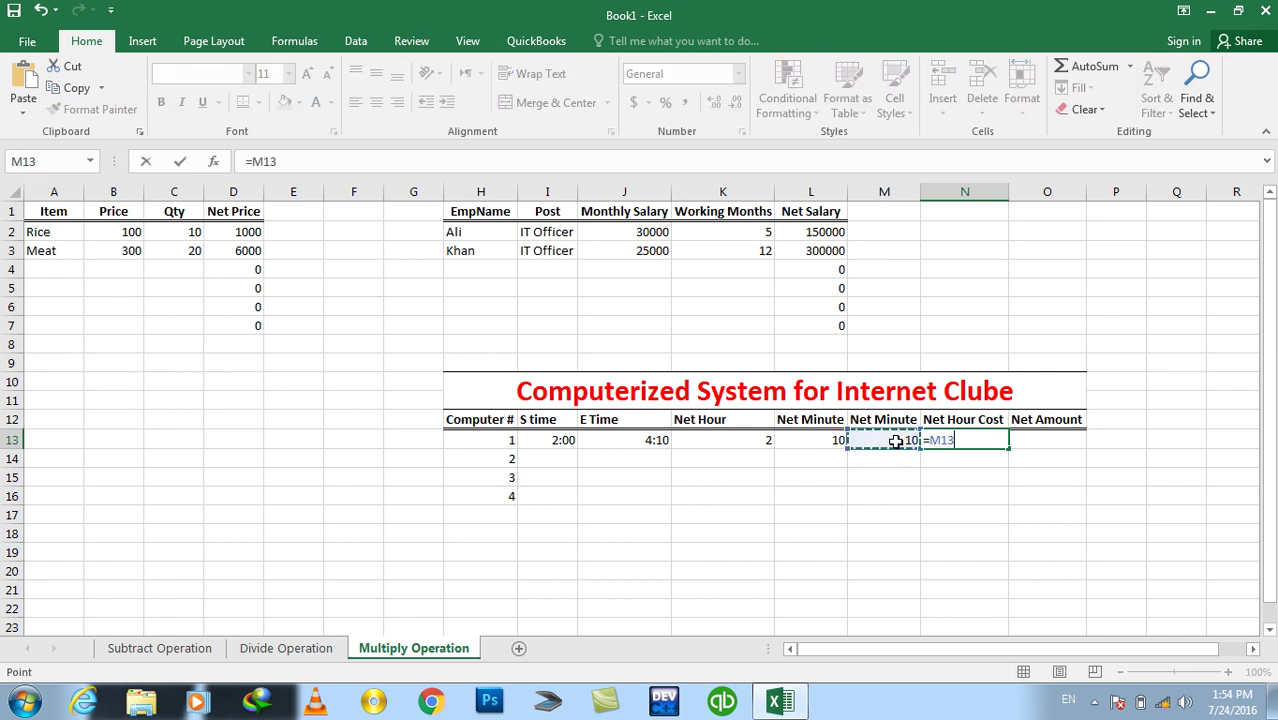
key(Left)
key(Left)
text(*)
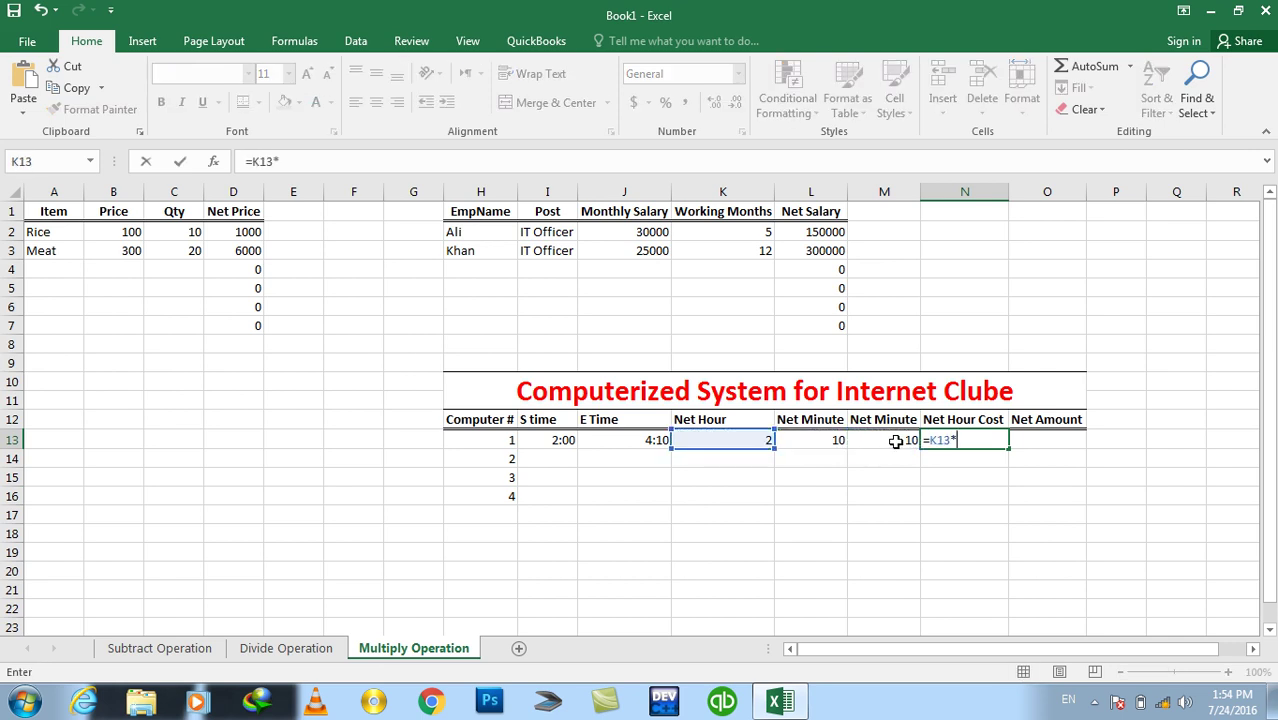
text(0)
key(Return)
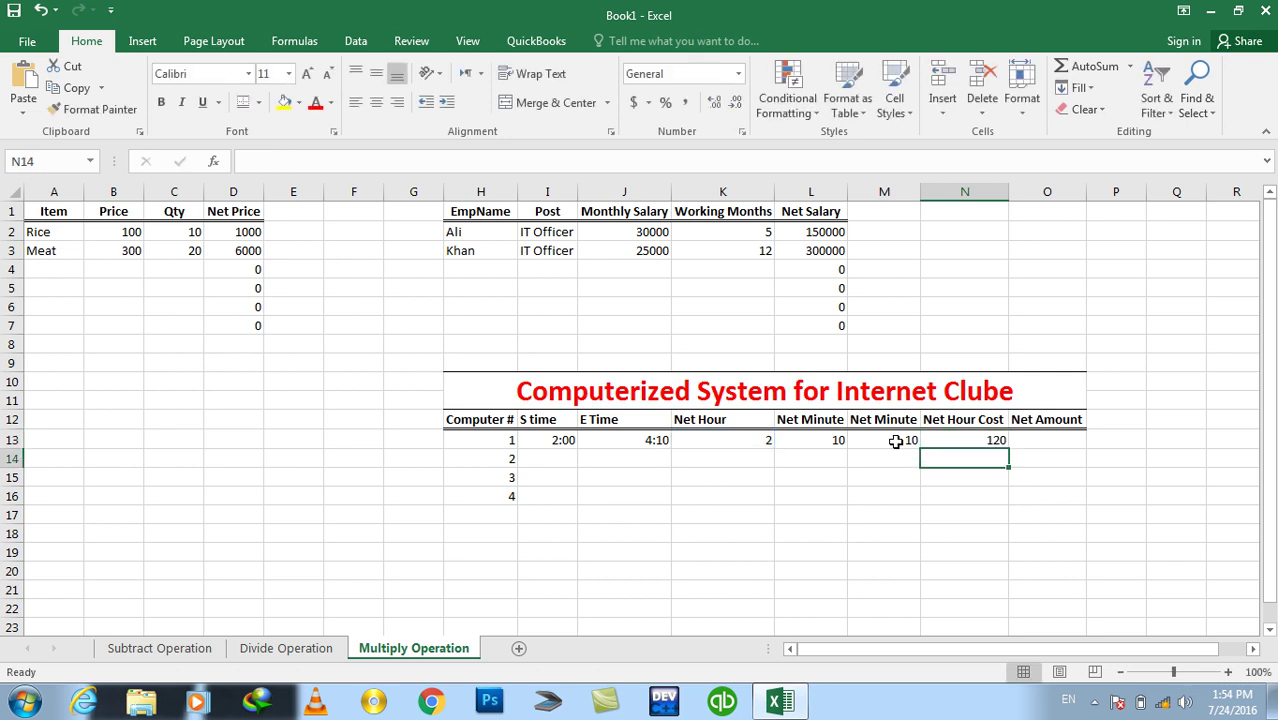
- Enter the Net Amount formula =N13+M13 in O13, giving 130
key(Right)
key(Up)
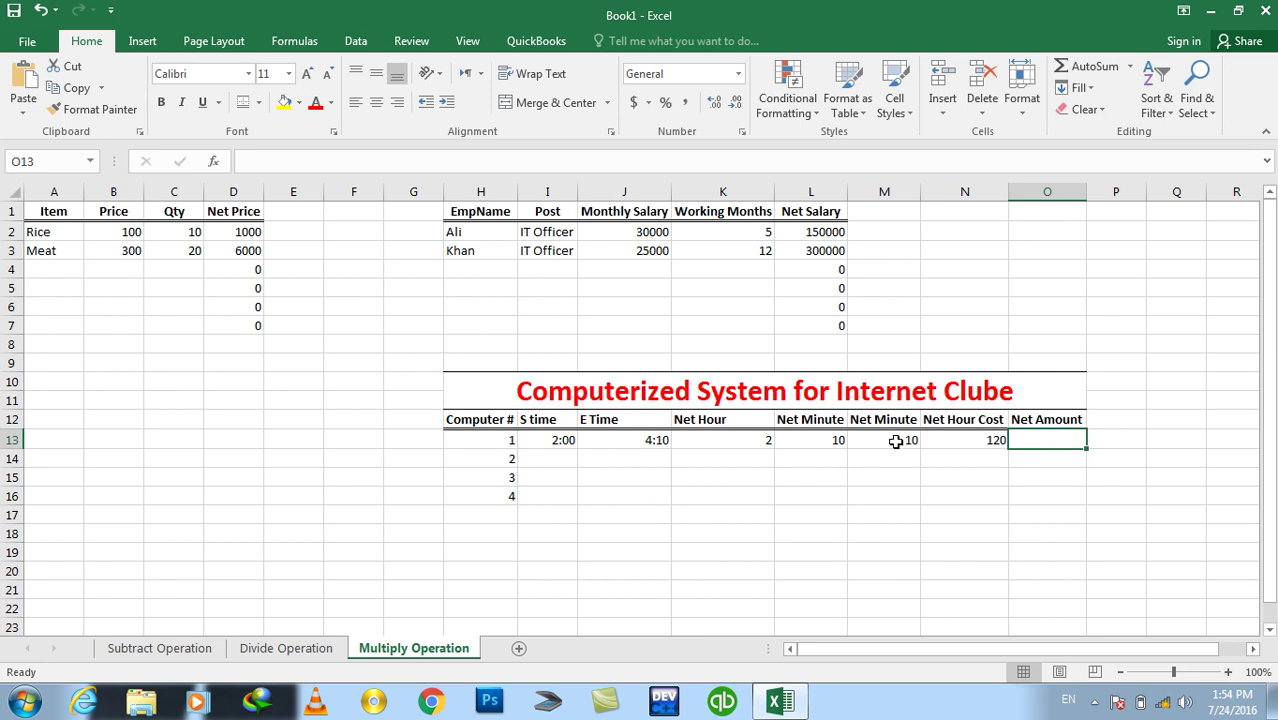
text(=)
click(936, 441)
text(+)
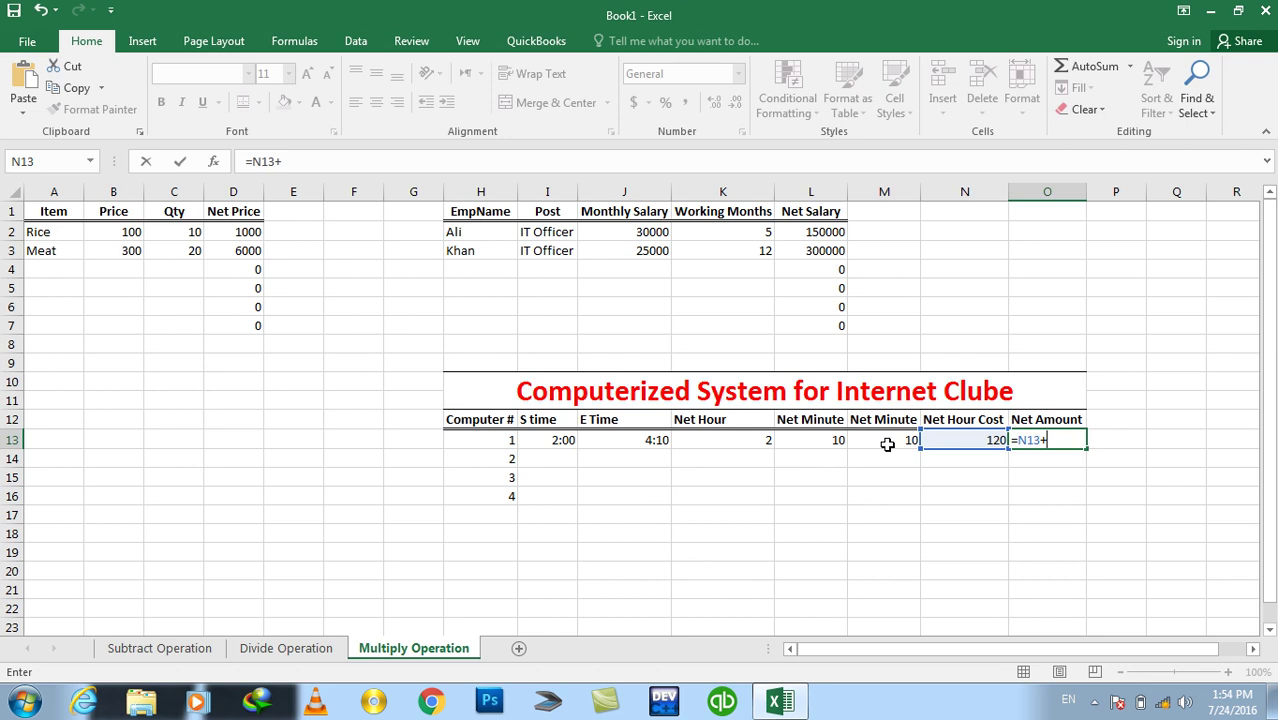
click(887, 443)
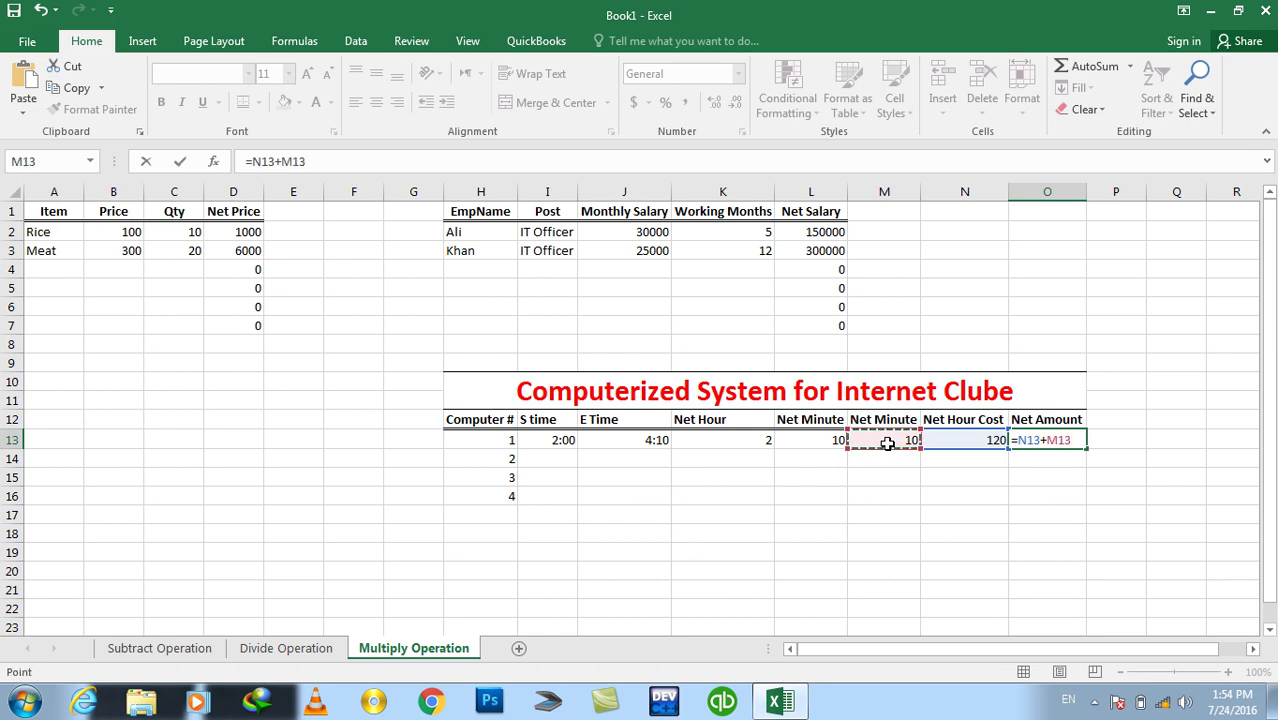
key(ctrl+Return)
click(887, 443)
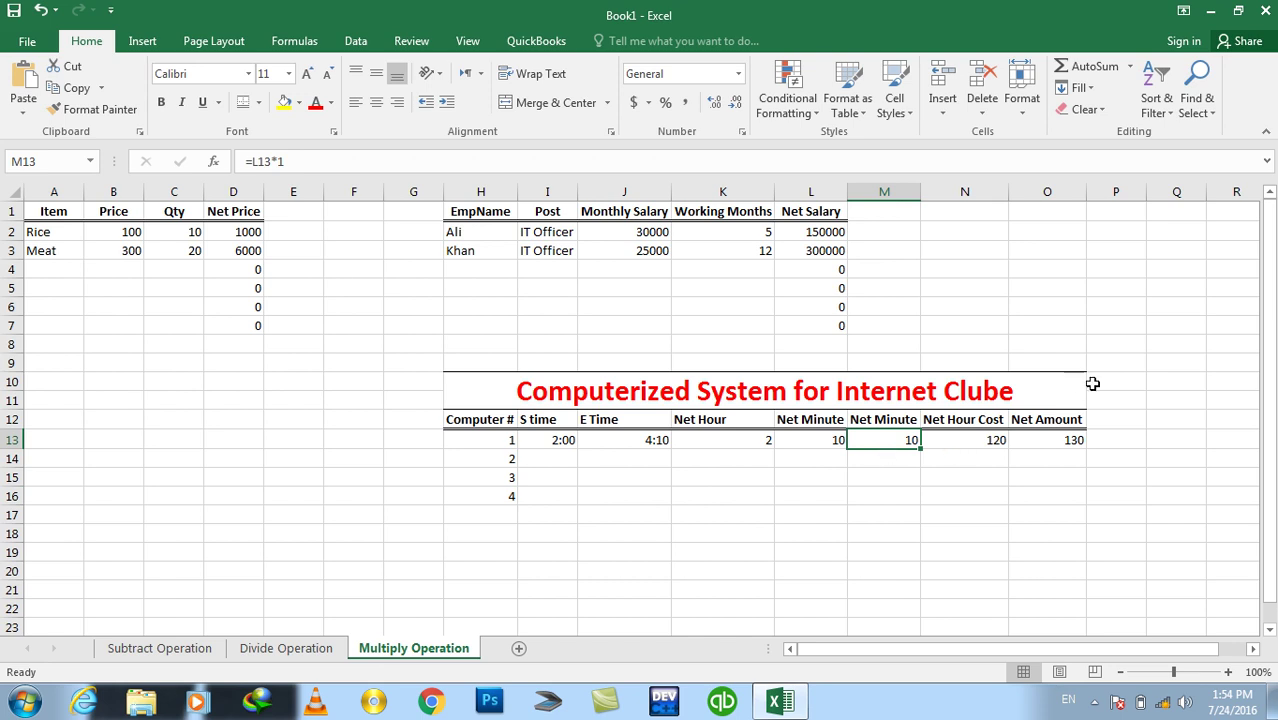
- Fill the formulas in columns L, K, M, N and O down from row 13 to row 22
drag(823, 440, 823, 600)
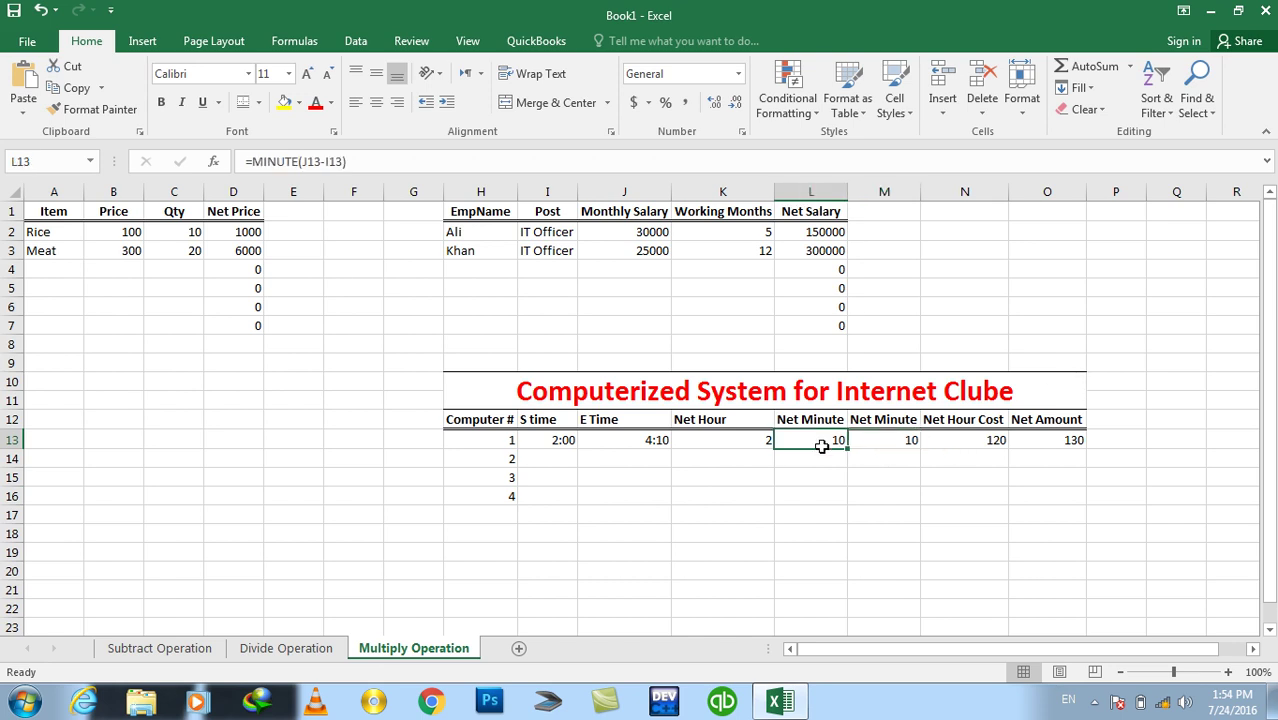
key(ctrl+d)
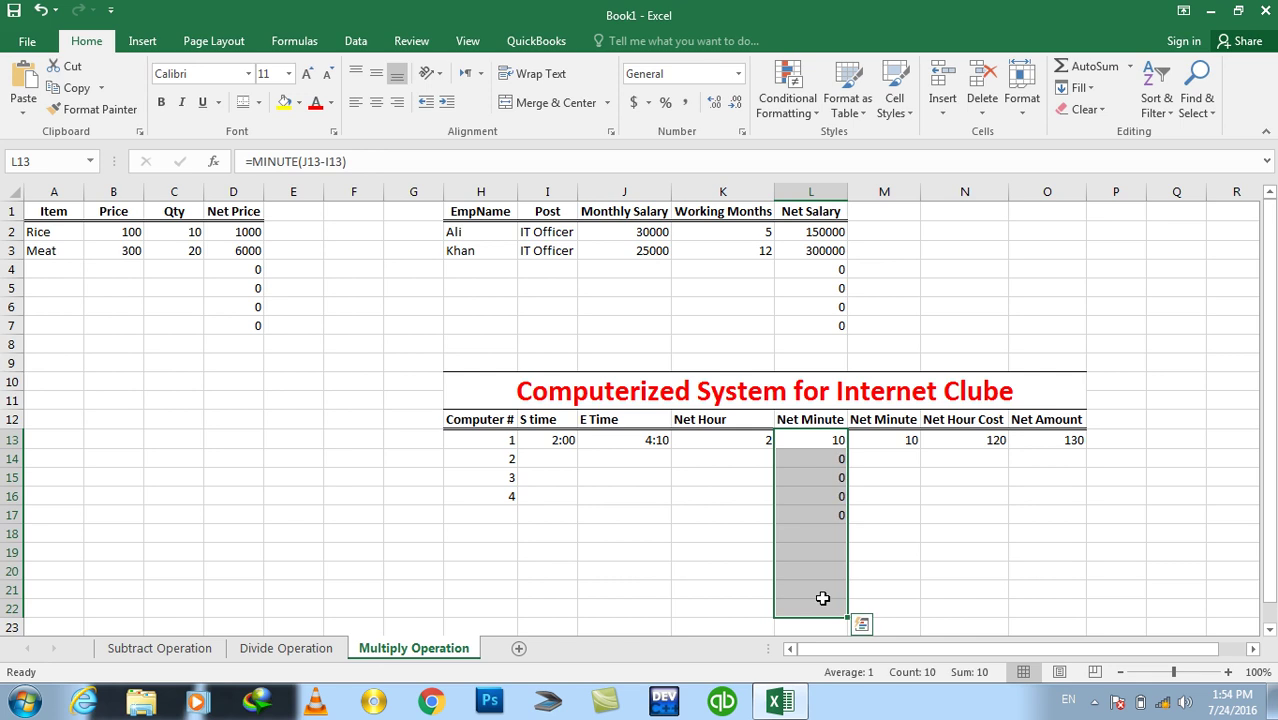
drag(722, 440, 722, 604)
key(ctrl+d)
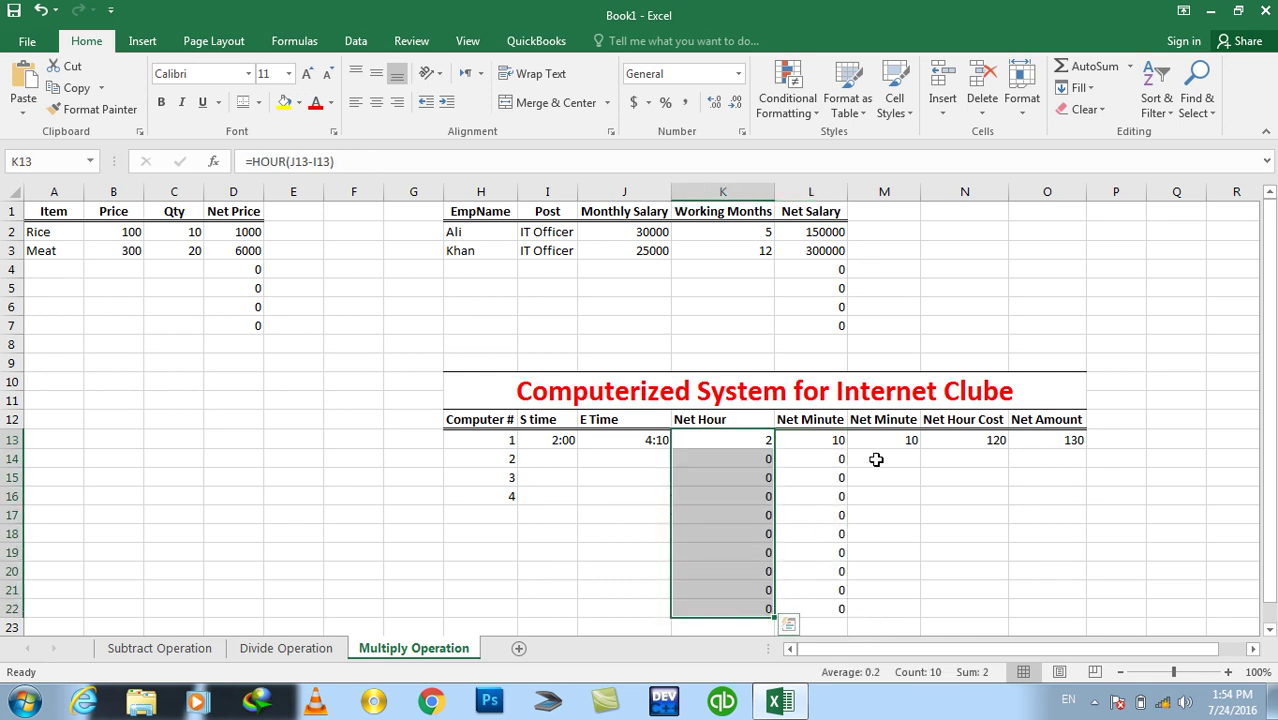
drag(878, 440, 878, 612)
key(ctrl+d)
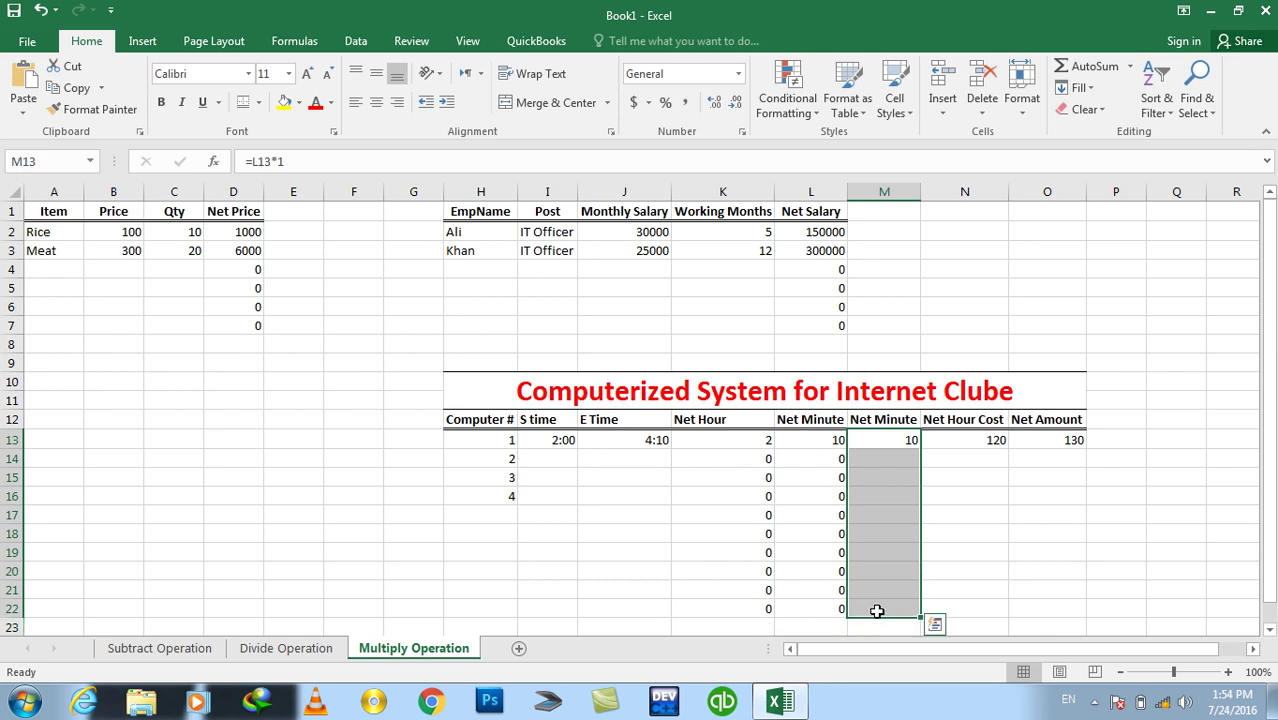
drag(955, 442, 959, 603)
key(ctrl+d)
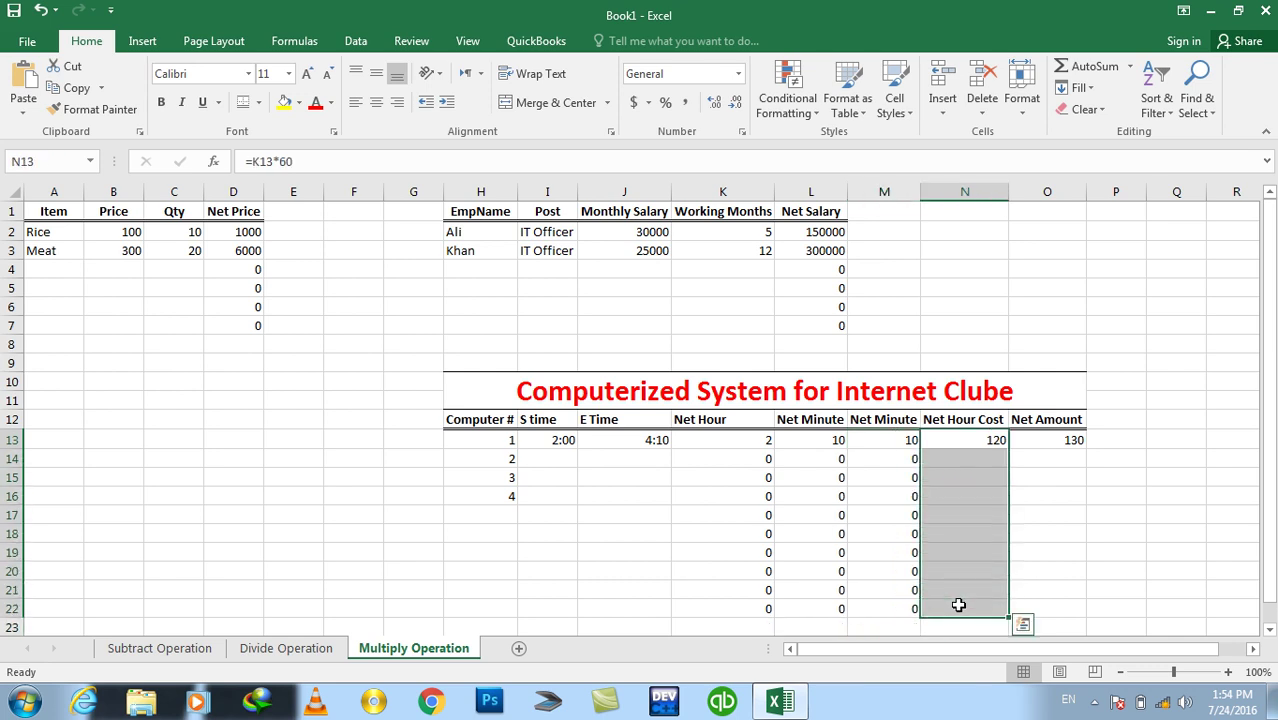
drag(1055, 442, 1051, 608)
key(ctrl+d)
- Enter computer 2's times 2:20 to 4:40 in I14:J14, then switch to the Divide Operation sheet
click(546, 457)
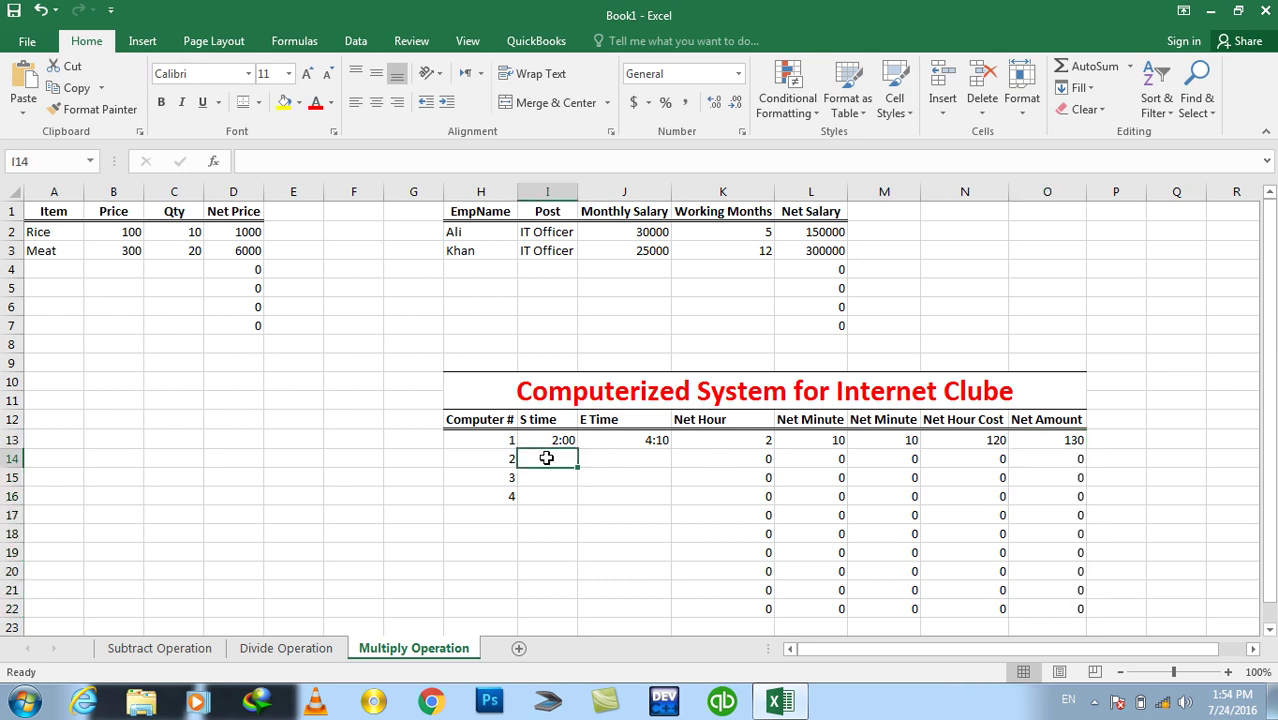
text(2:)
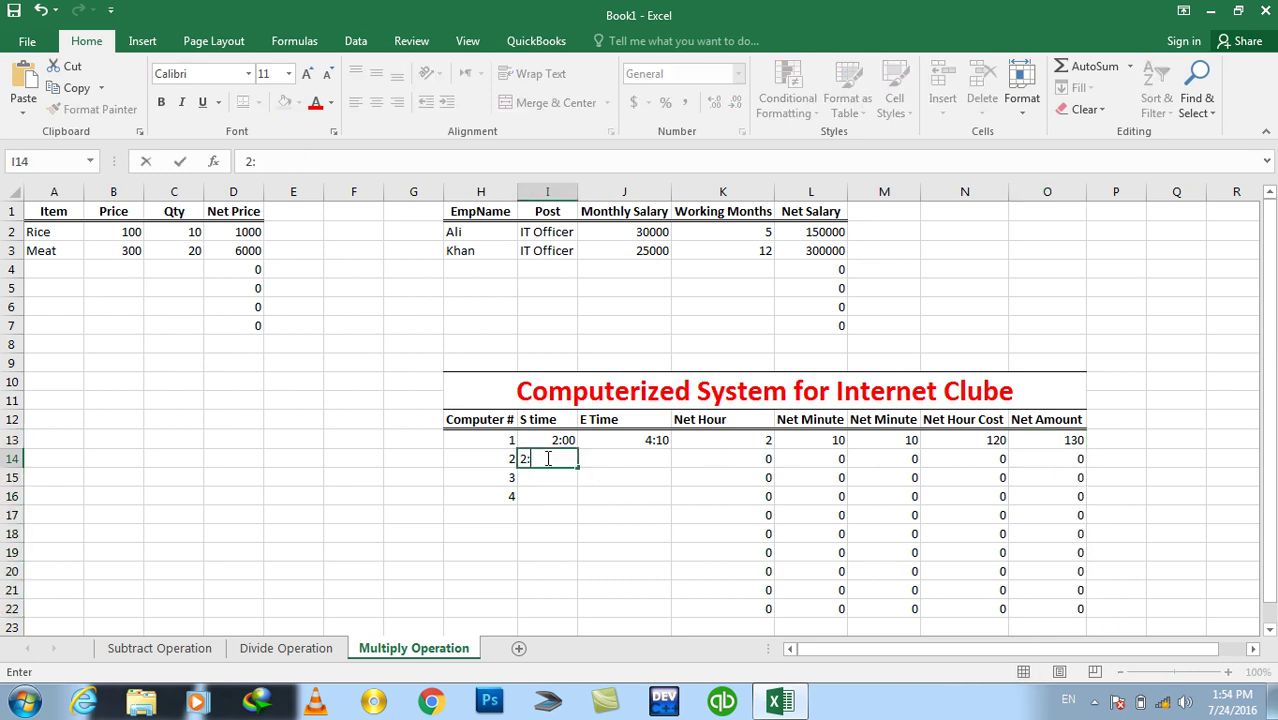
text(20)
key(Tab)
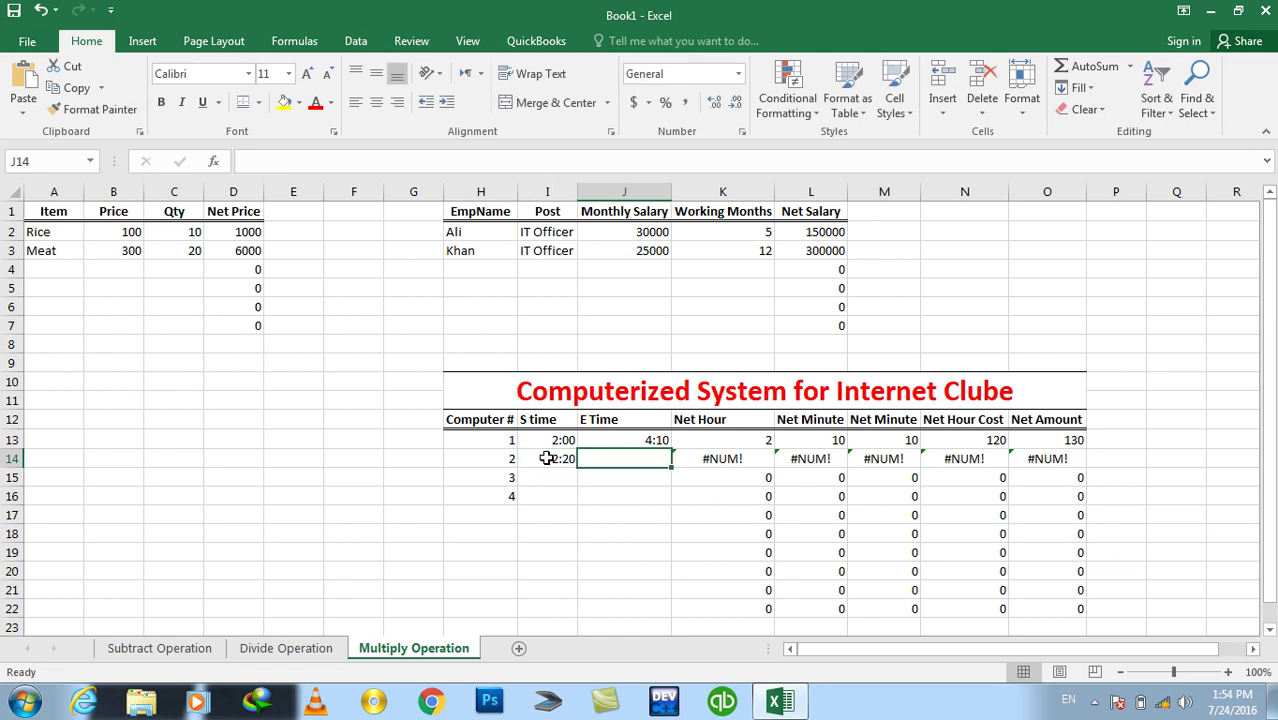
text(4:40)
key(Return)
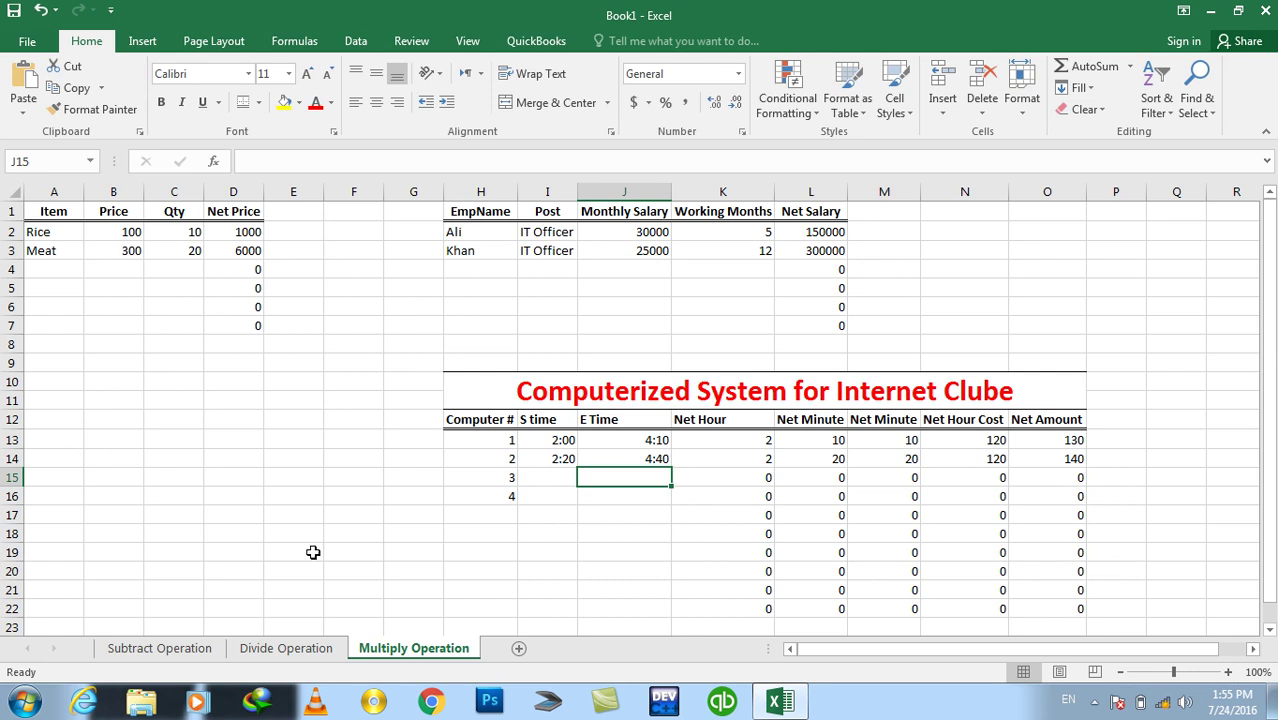
click(167, 650)
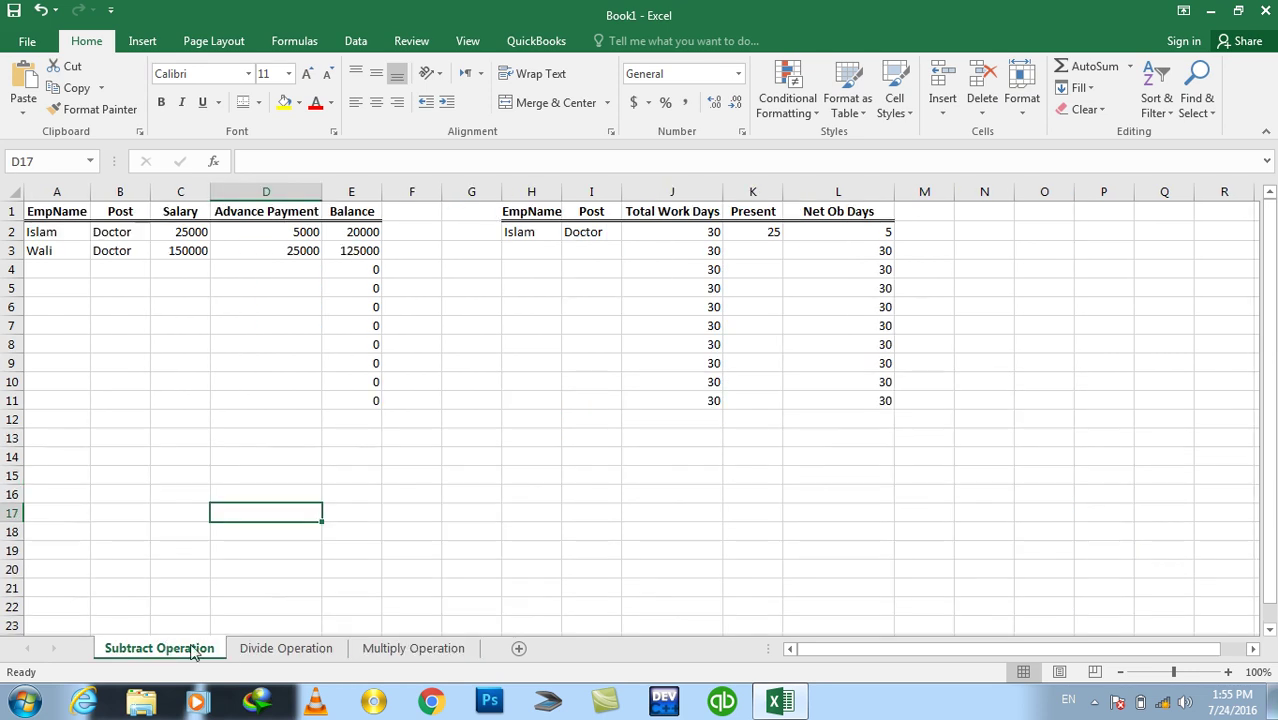
click(258, 652)
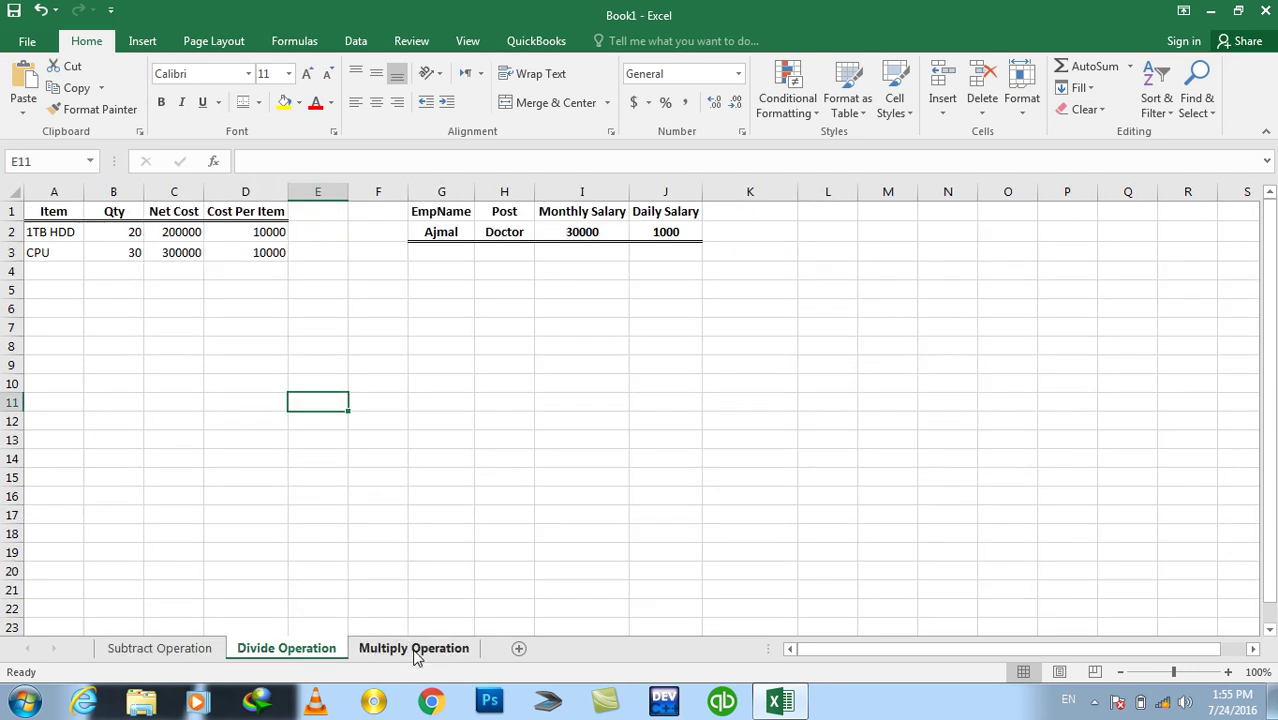